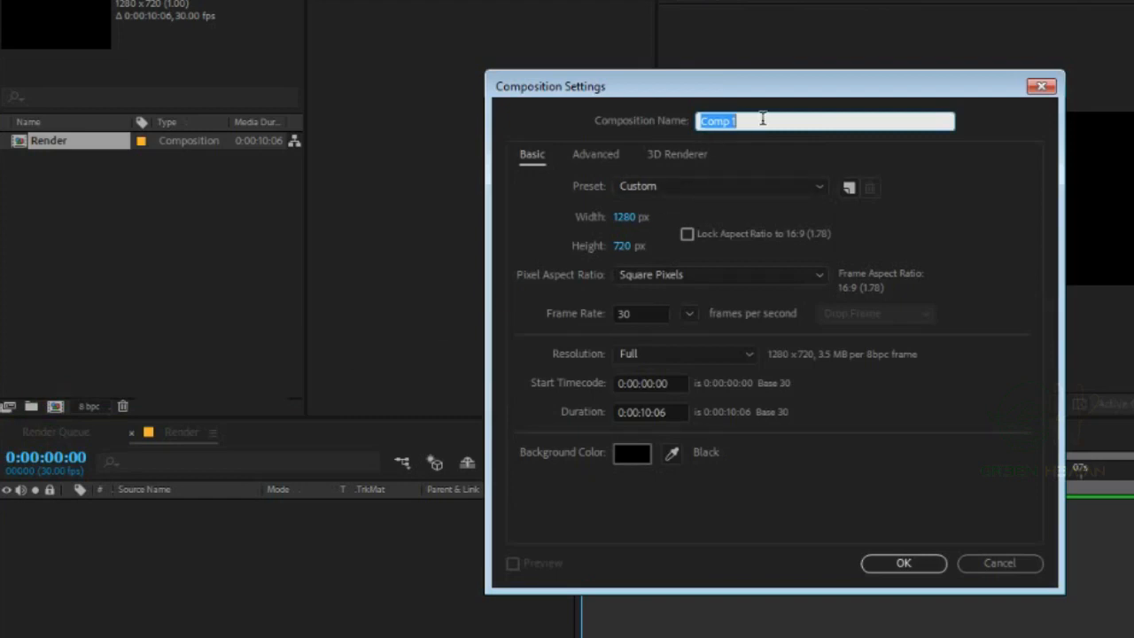
Name the new 1280 x 720, 30 fps composition "Text" and create it
type("Text")
left_click(870, 563)
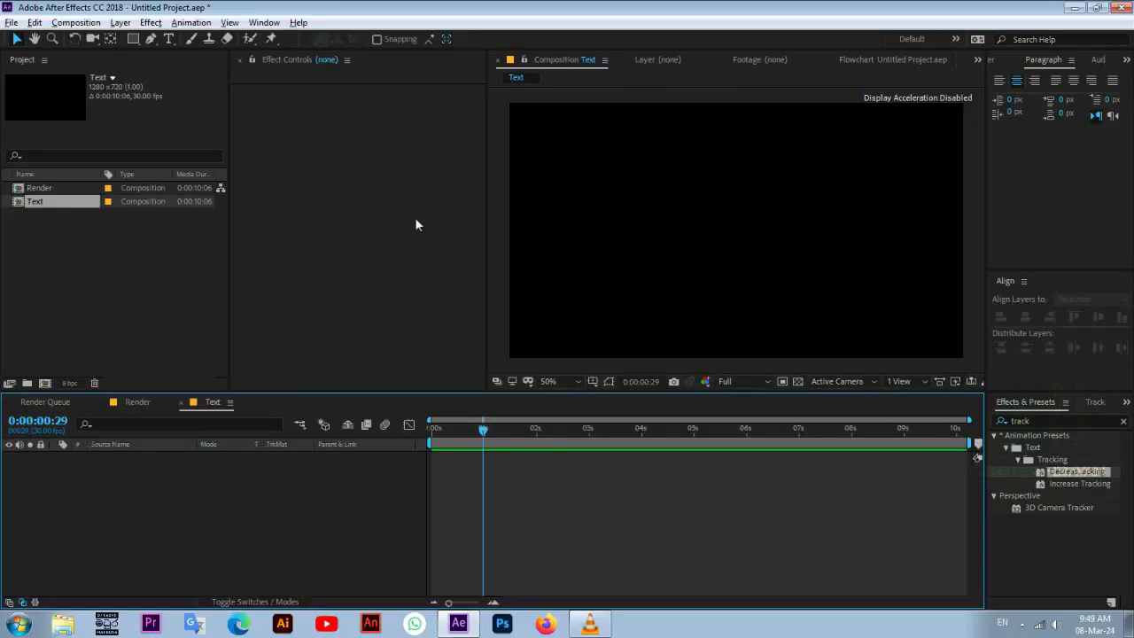
Add a center-aligned text layer reading "CINEMATIC" to the Text composition
key("ctrl+t")
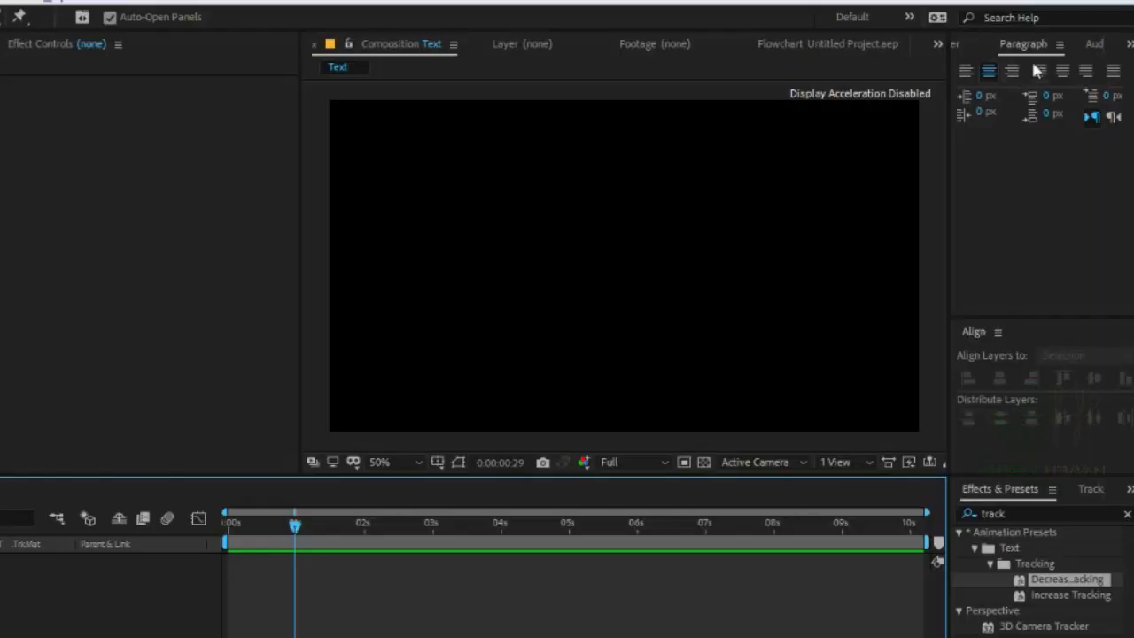
left_click(987, 73)
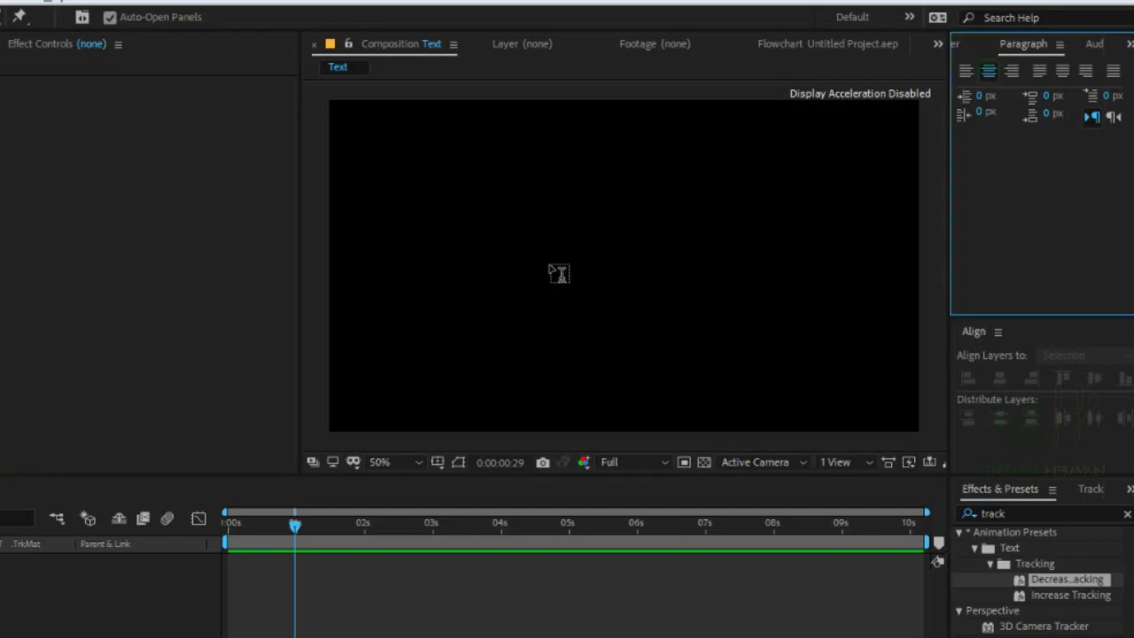
left_click(561, 256)
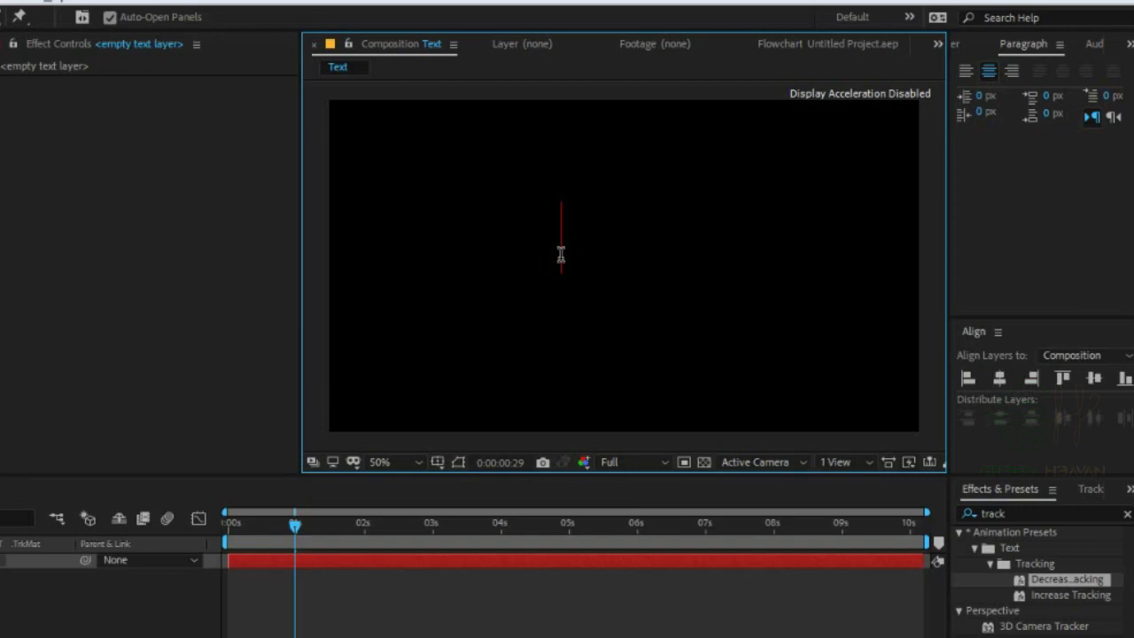
type("ci")
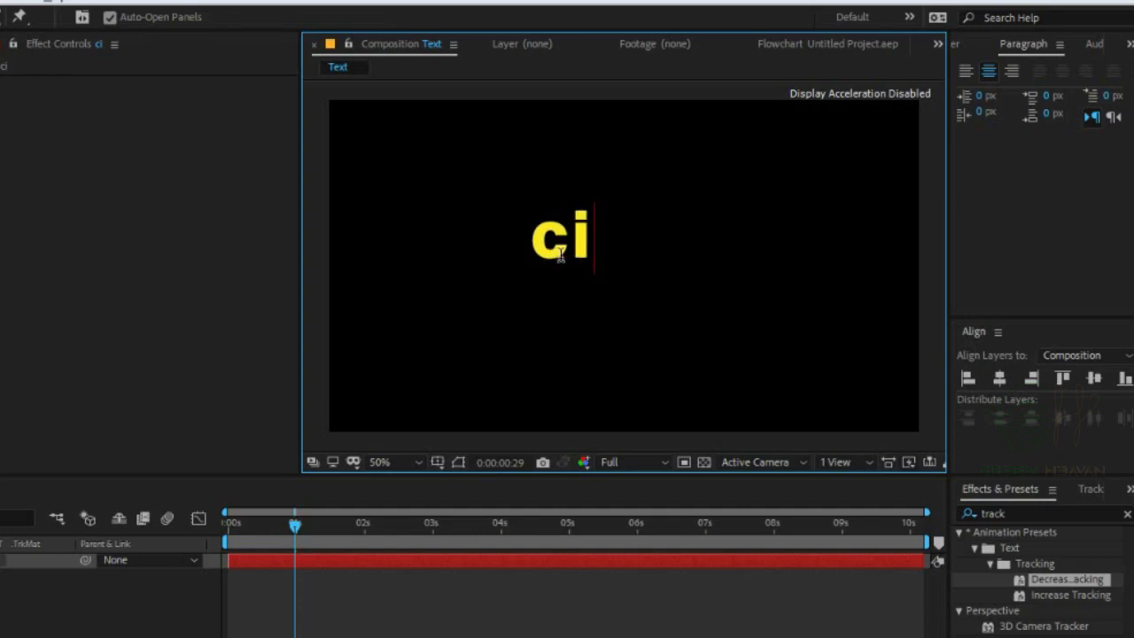
key("BackSpace")
key("BackSpace")
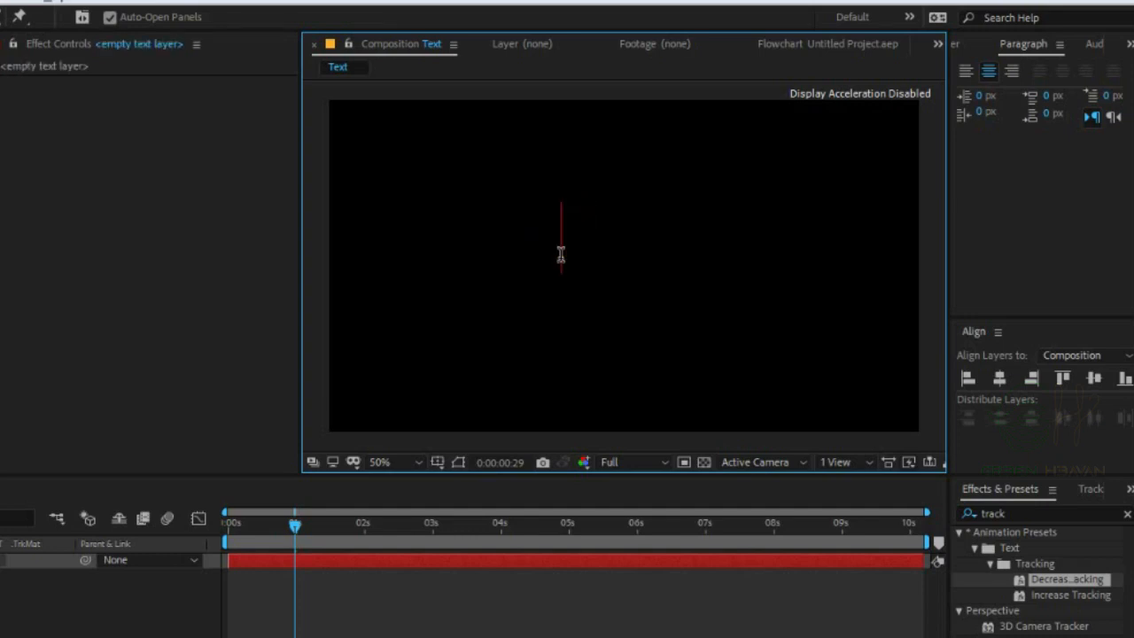
type("CINEMA")
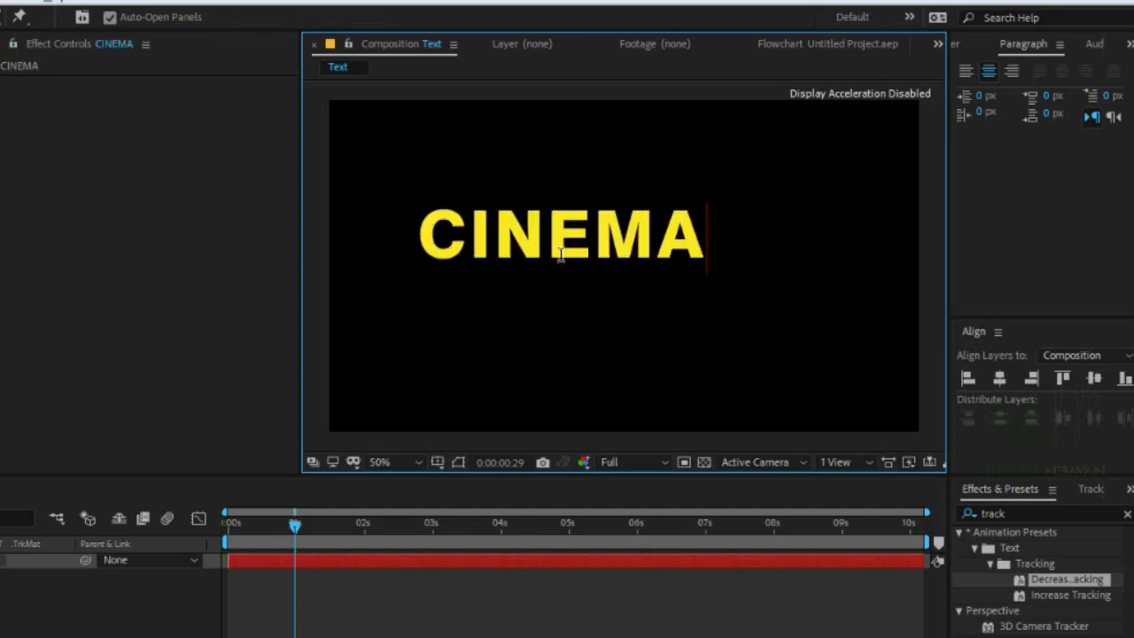
type("TIC")
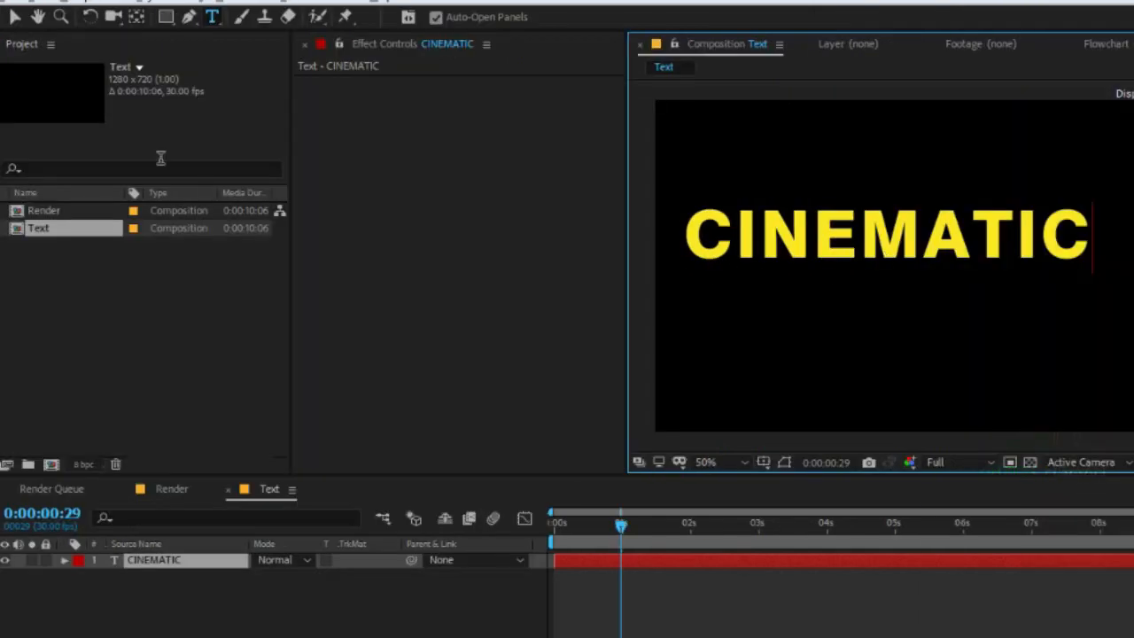
Center the CINEMATIC layer horizontally and vertically in the composition
left_click(15, 17)
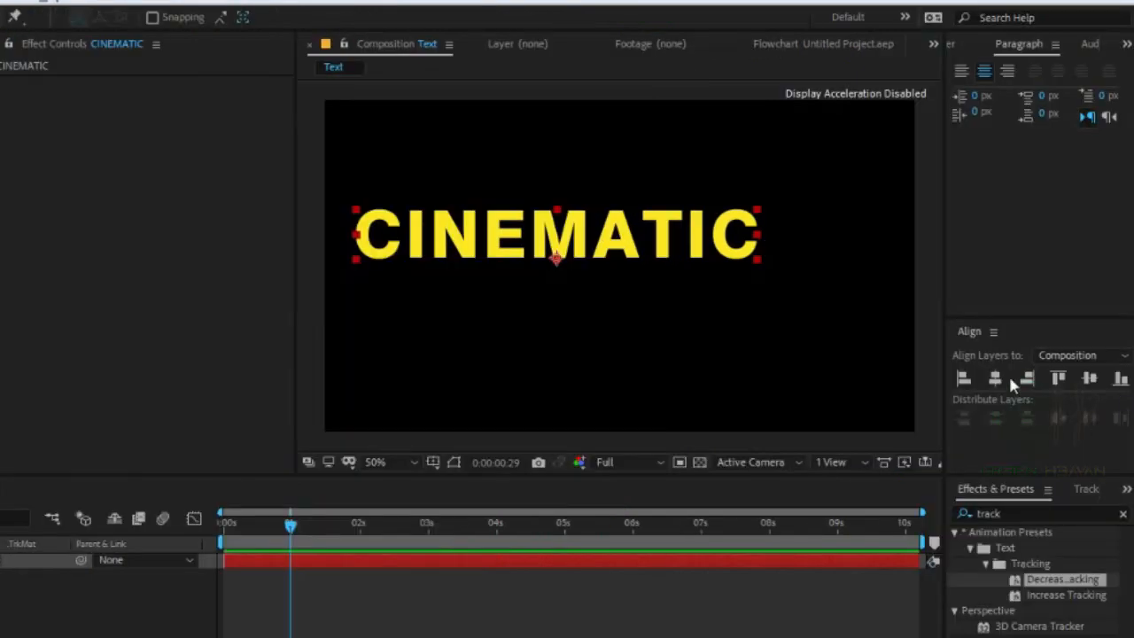
left_click(997, 379)
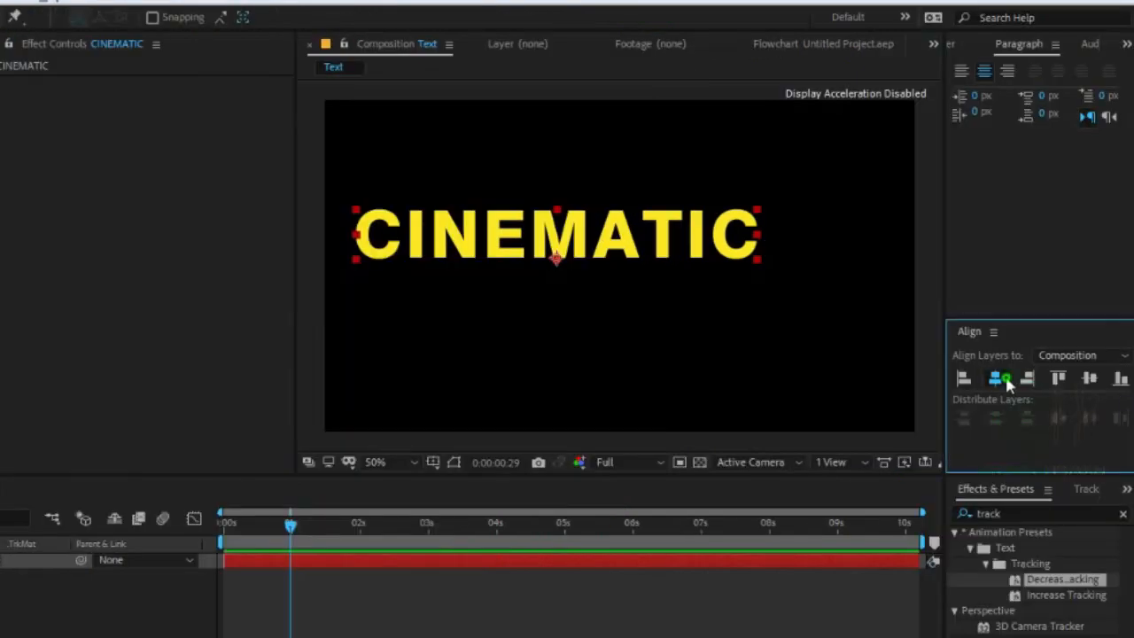
left_click(1092, 379)
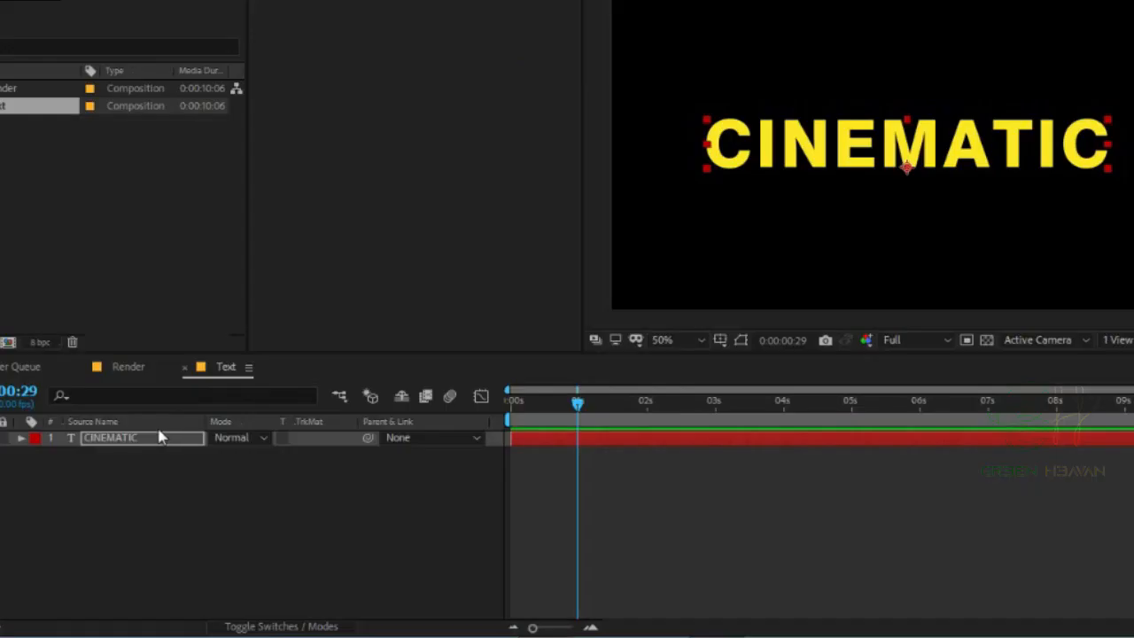
Reduce the CINEMATIC layer's scale to 56%
key("Return")
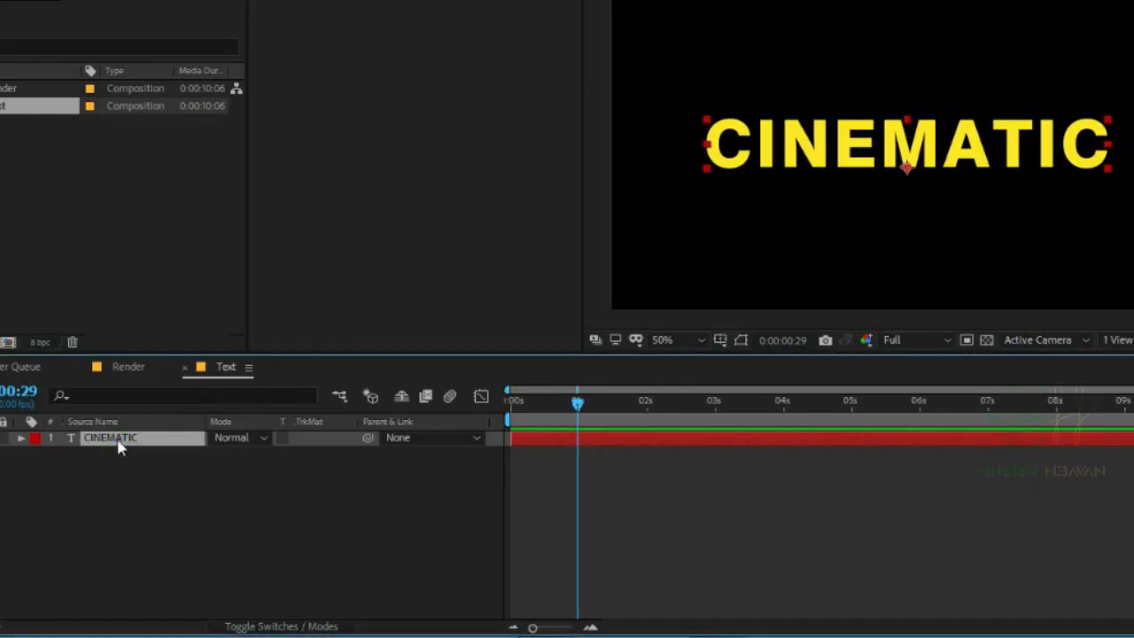
key("Return")
key("s")
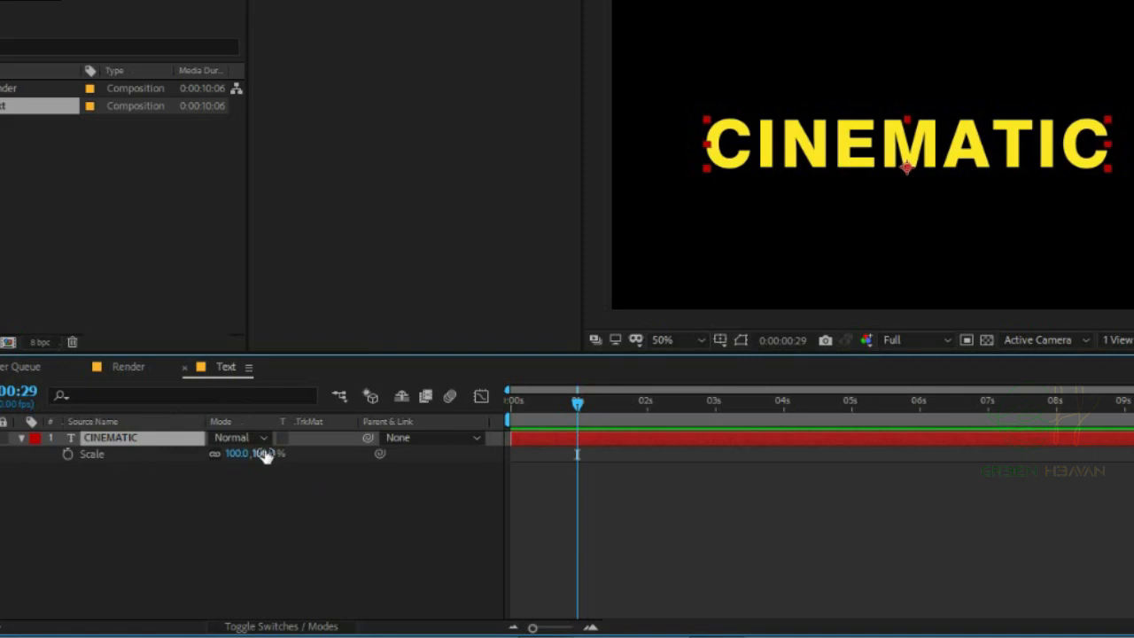
left_click_drag(266, 455, 229, 454)
Add a Tracking animator to the CINEMATIC text and keyframe its Tracking Amount at 4 on the first frame
left_click_drag(602, 406, 461, 408)
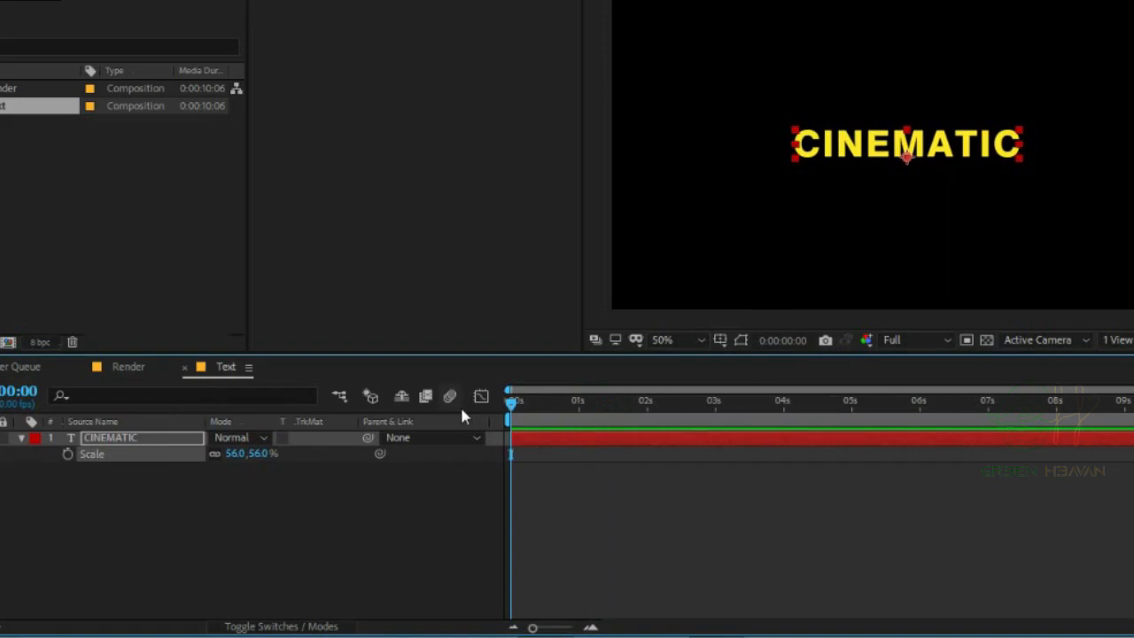
left_click(21, 440)
left_click(21, 438)
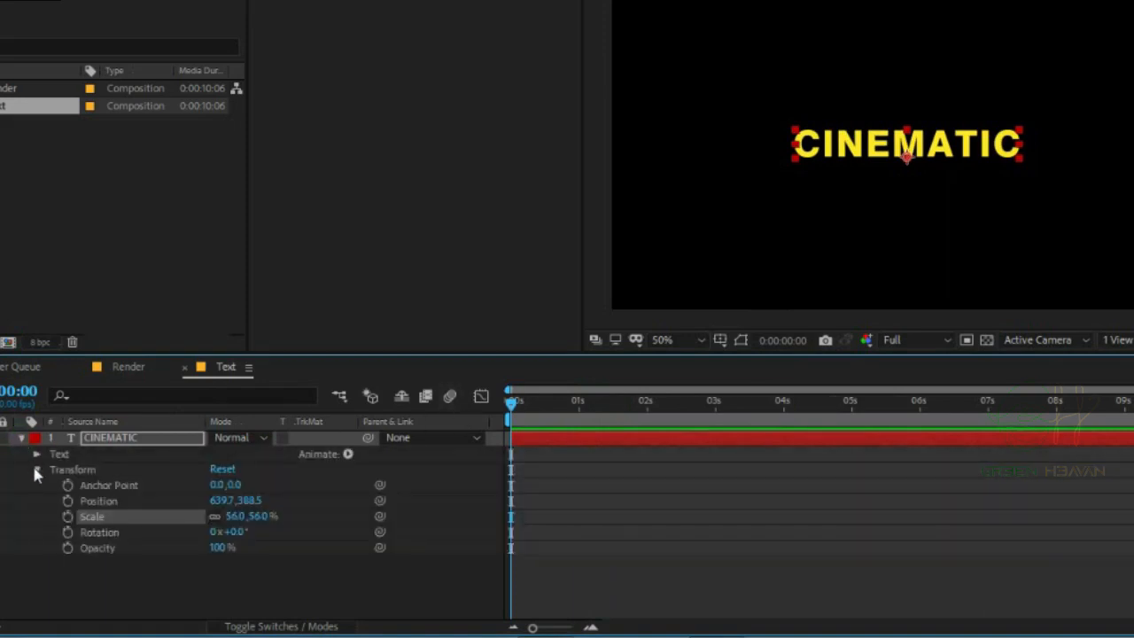
left_click(36, 470)
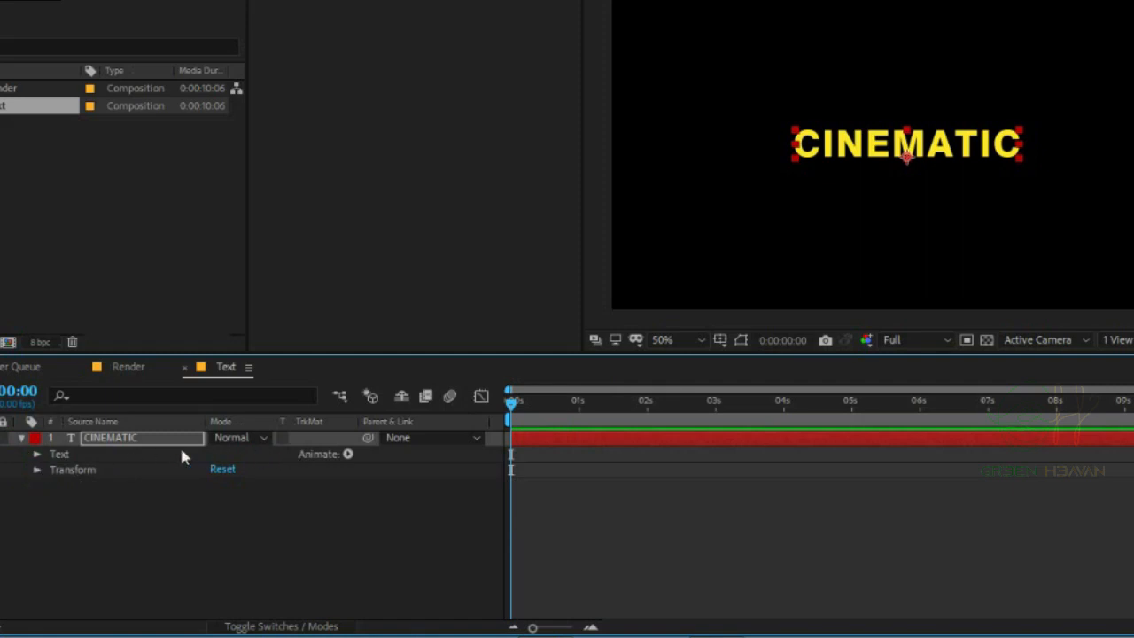
left_click(349, 455)
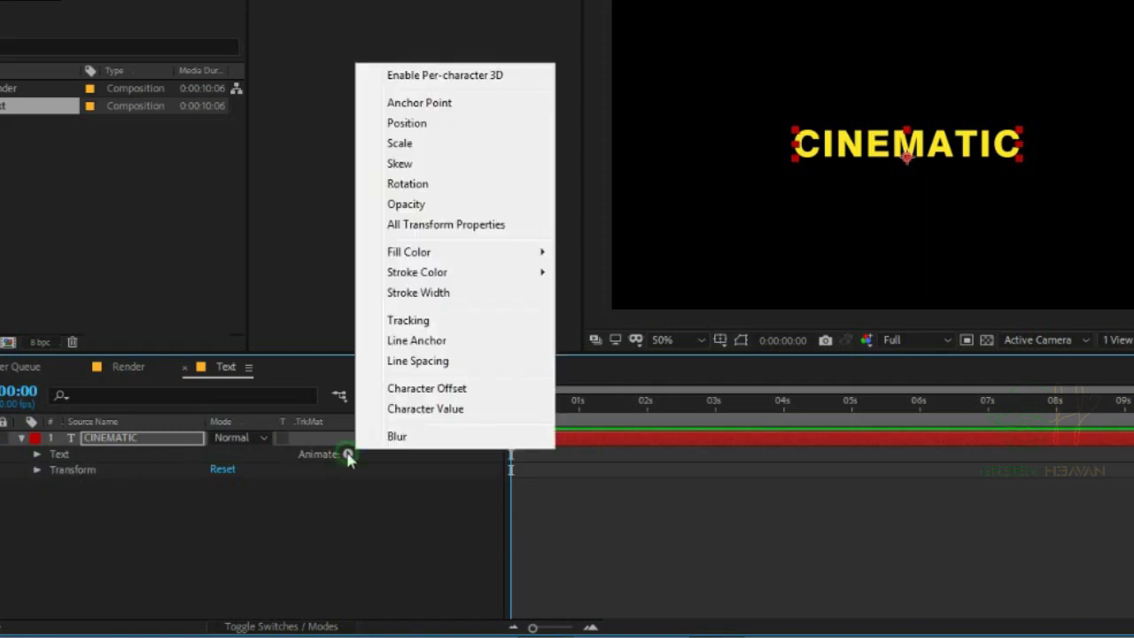
left_click(425, 324)
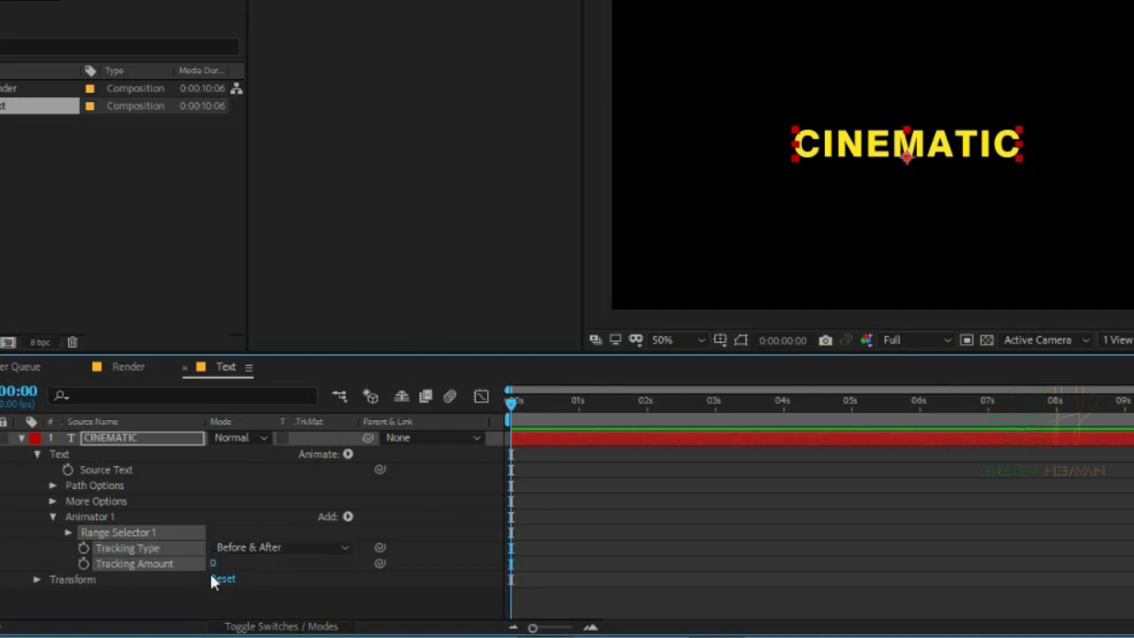
mouse_move(213, 565)
left_mouse_down()
mouse_move(232, 565)
mouse_move(213, 565)
left_mouse_up()
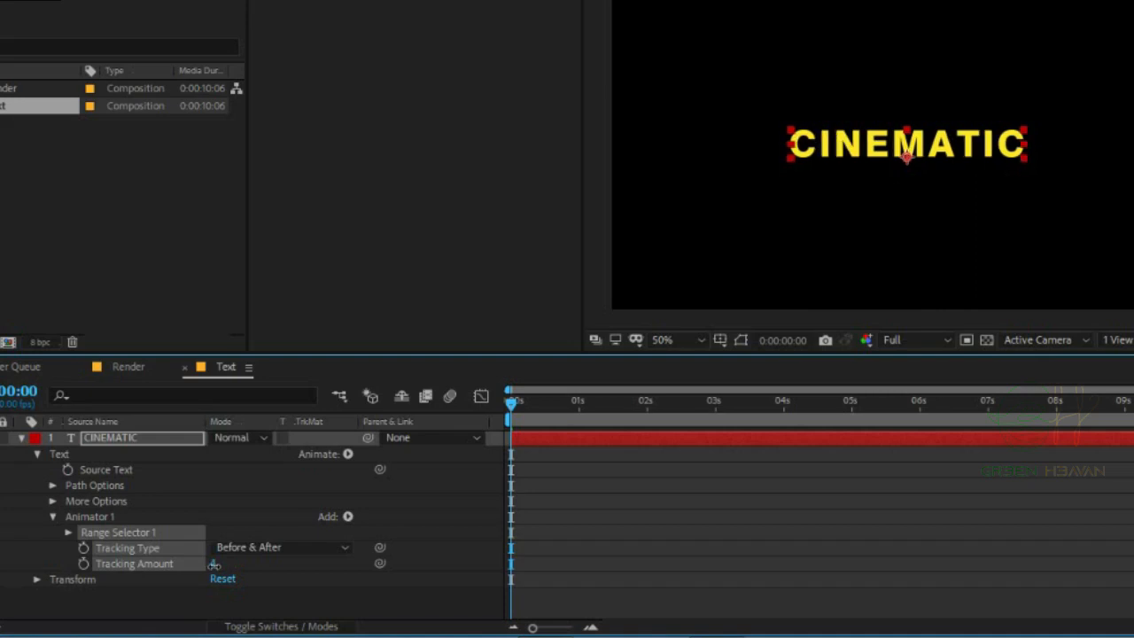
left_click(83, 565)
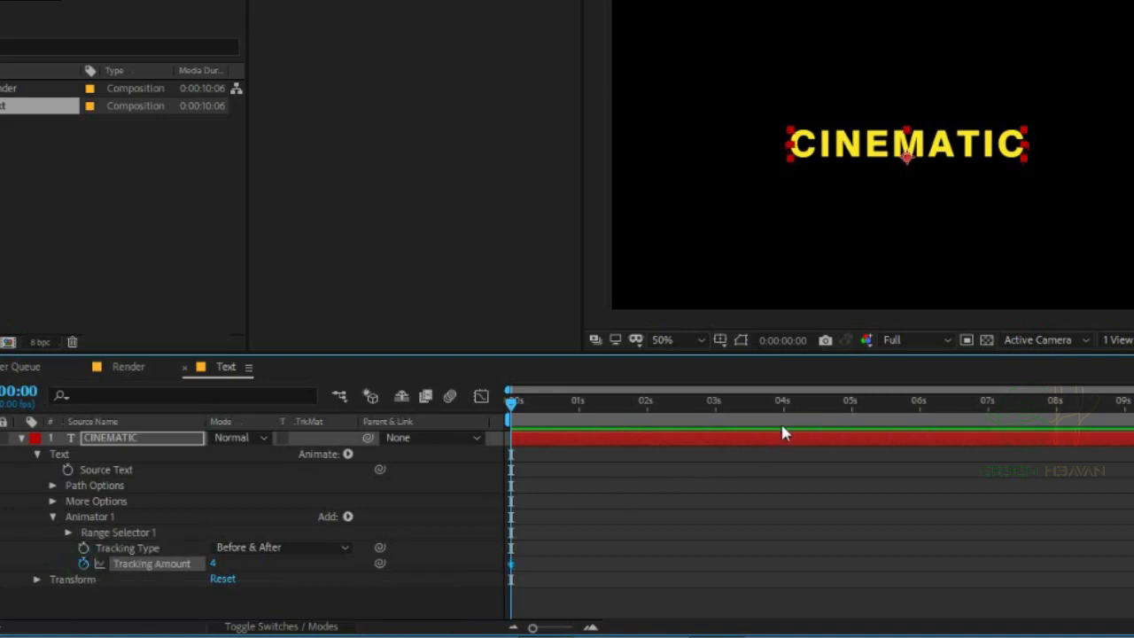
Keyframe the Tracking Amount at 36 at the 5-second mark, and return to the first frame
left_click(852, 412)
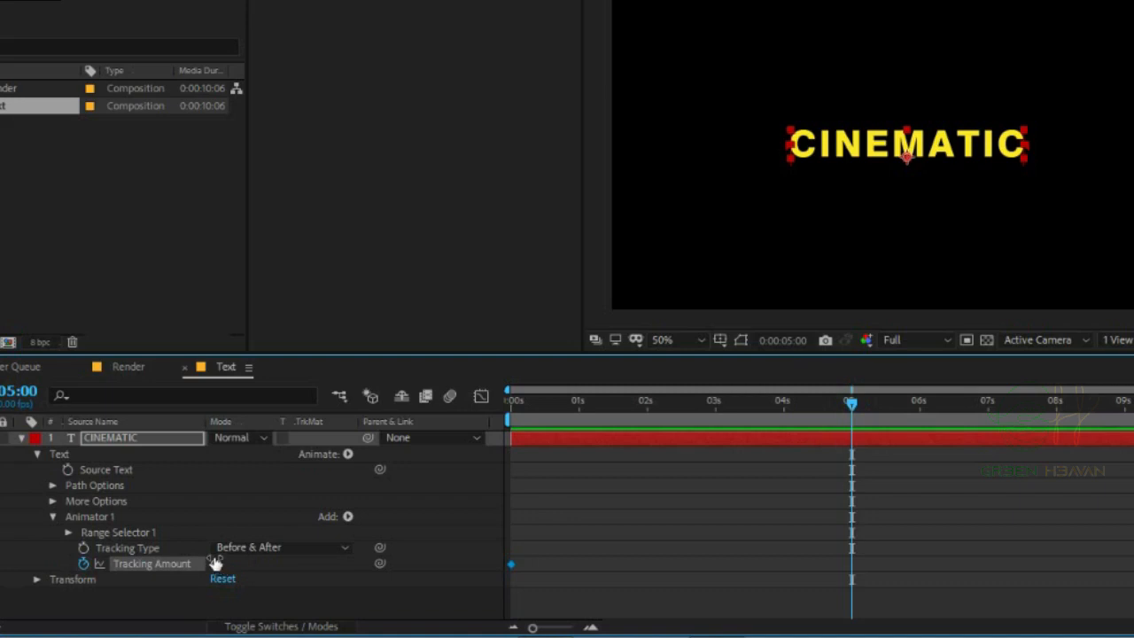
left_click_drag(215, 564, 244, 558)
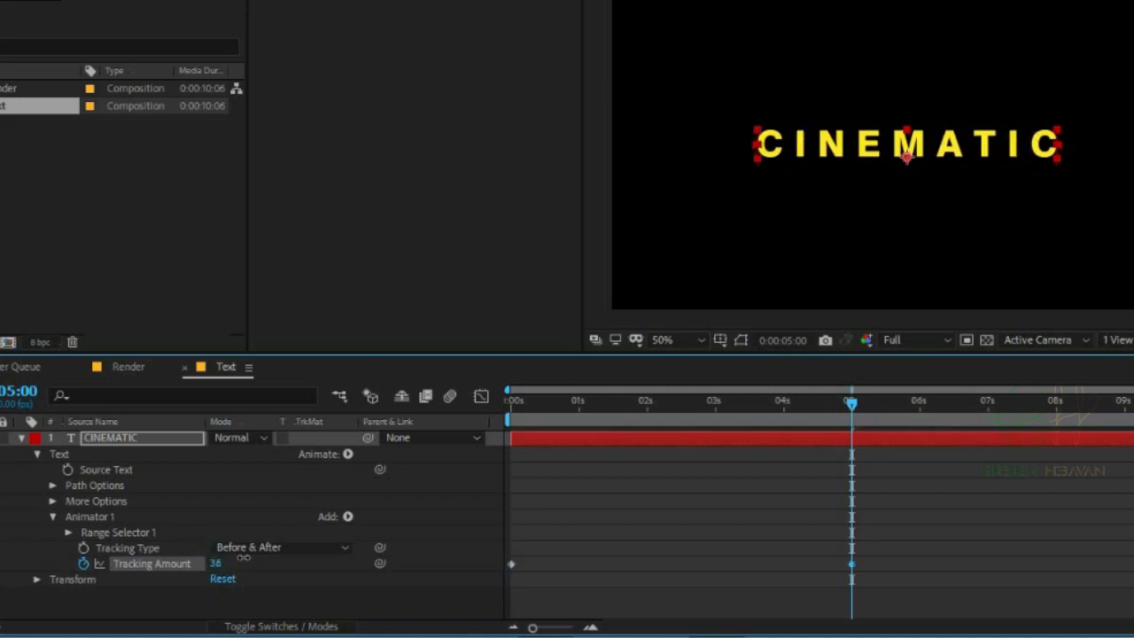
left_click_drag(850, 405, 518, 406)
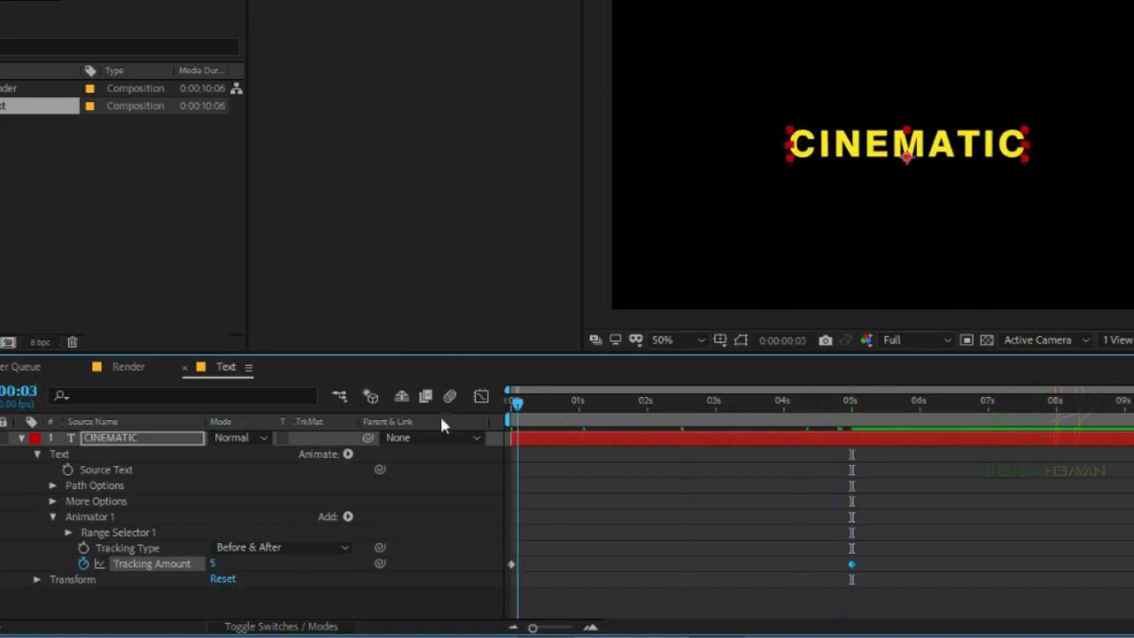
key("Home")
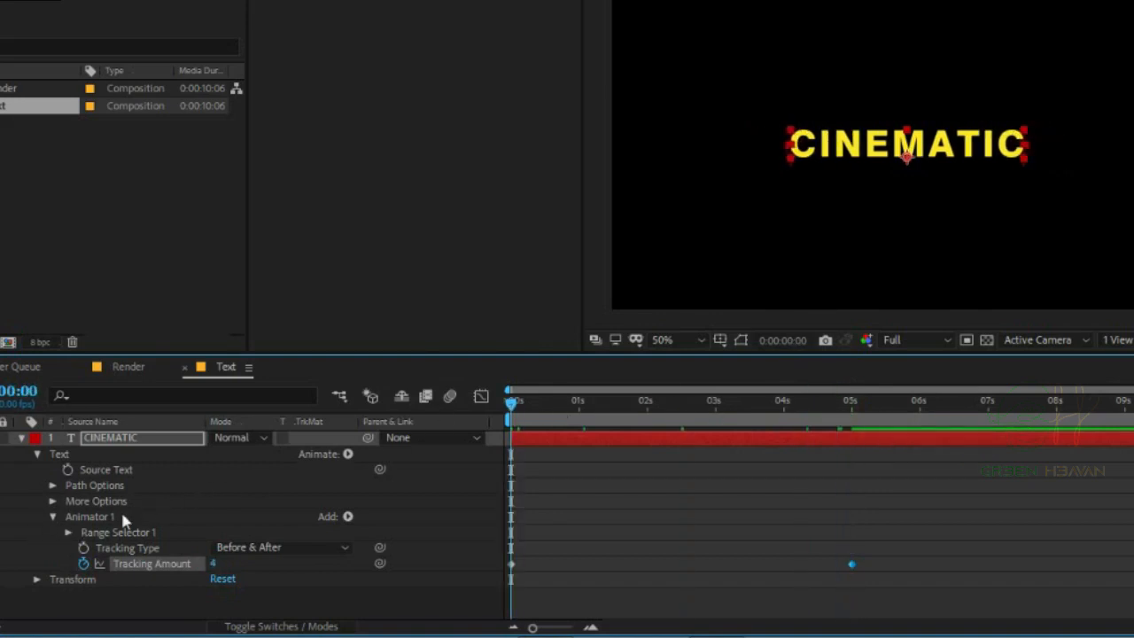
Add the Opacity and Blur properties to the text's existing Animator 1
left_click(348, 454)
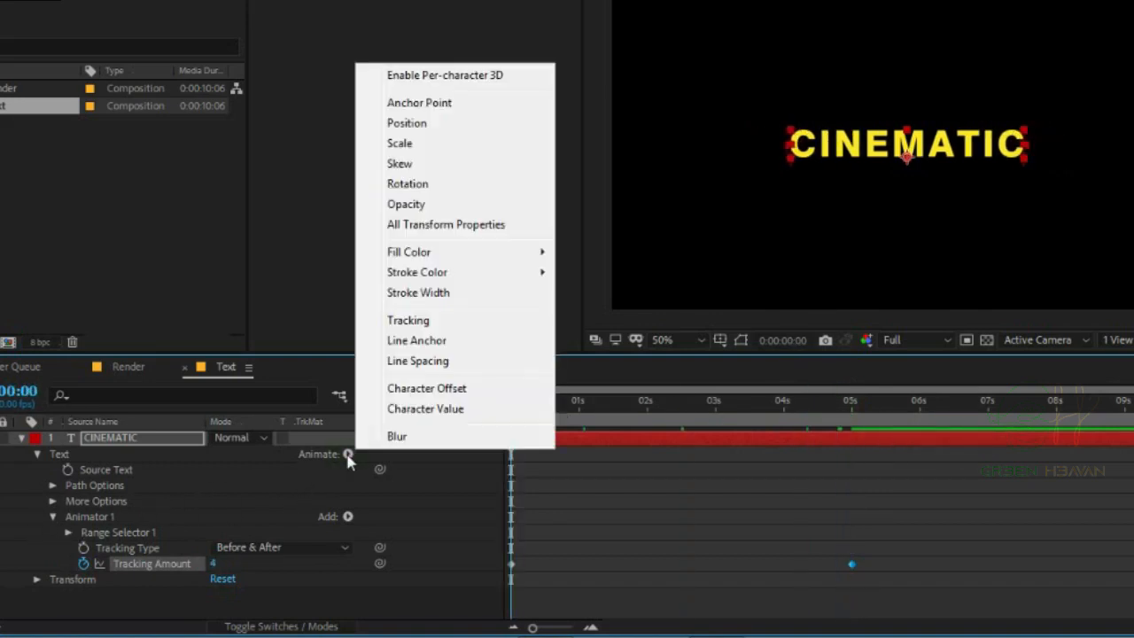
left_click(417, 204)
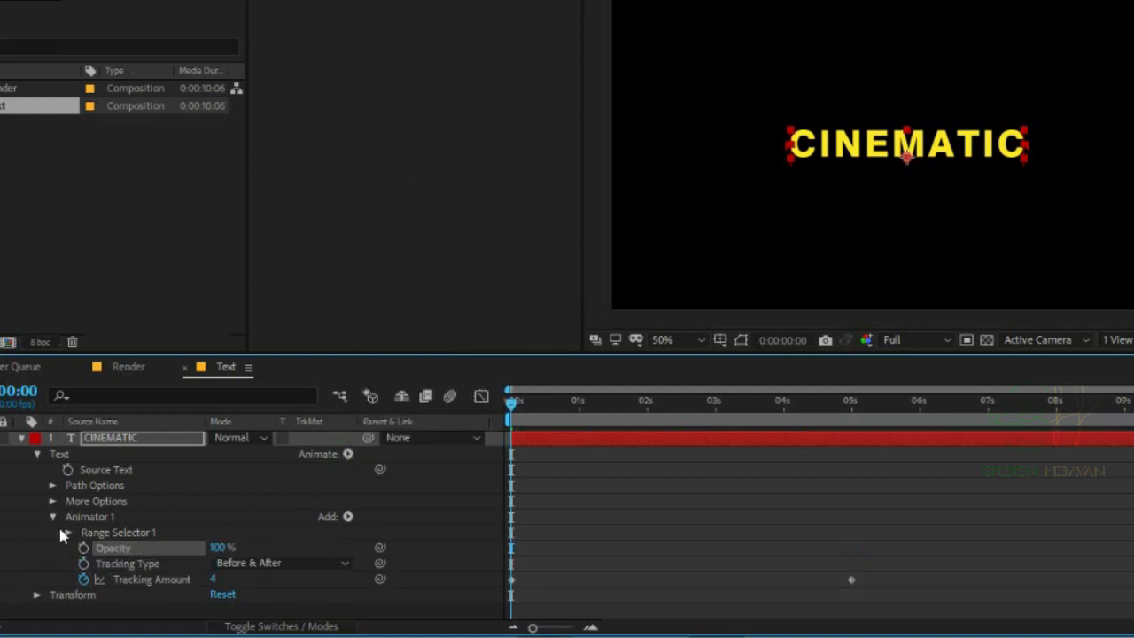
left_click(348, 518)
mouse_move(388, 529)
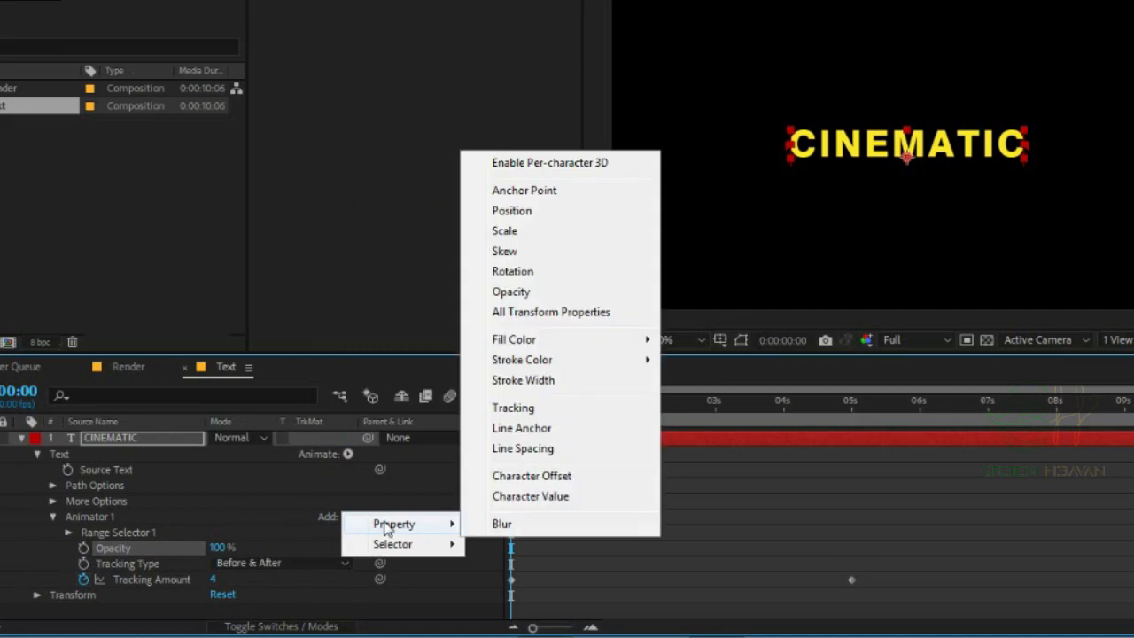
left_click(516, 526)
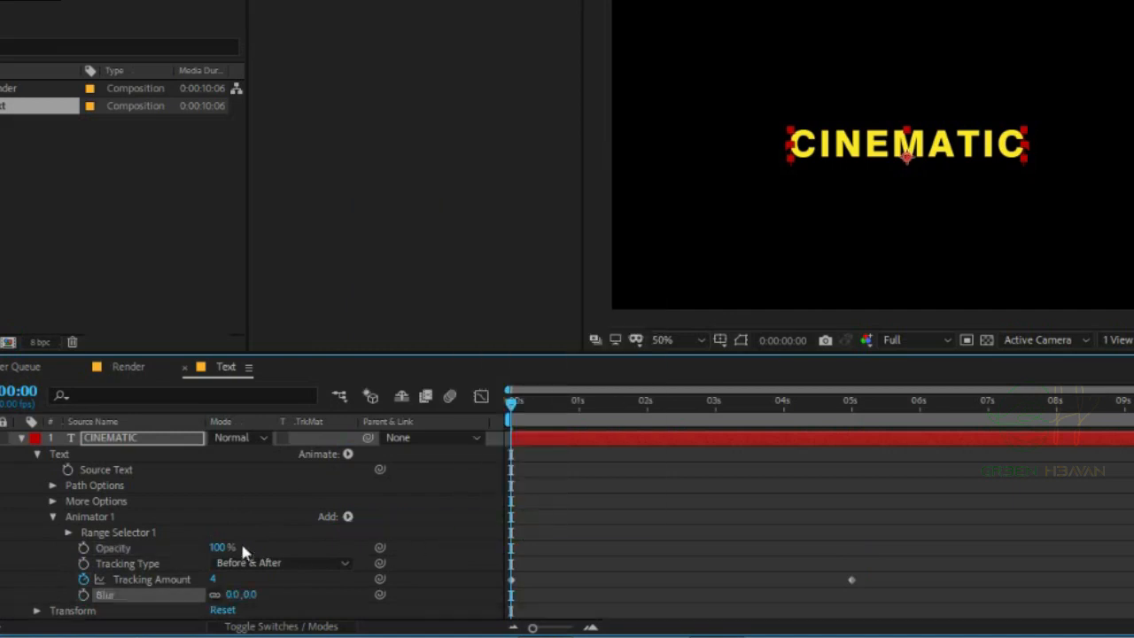
Set the animator's Blur to 50 and its Opacity to 0%
left_click(251, 595)
type("50")
key("Return")
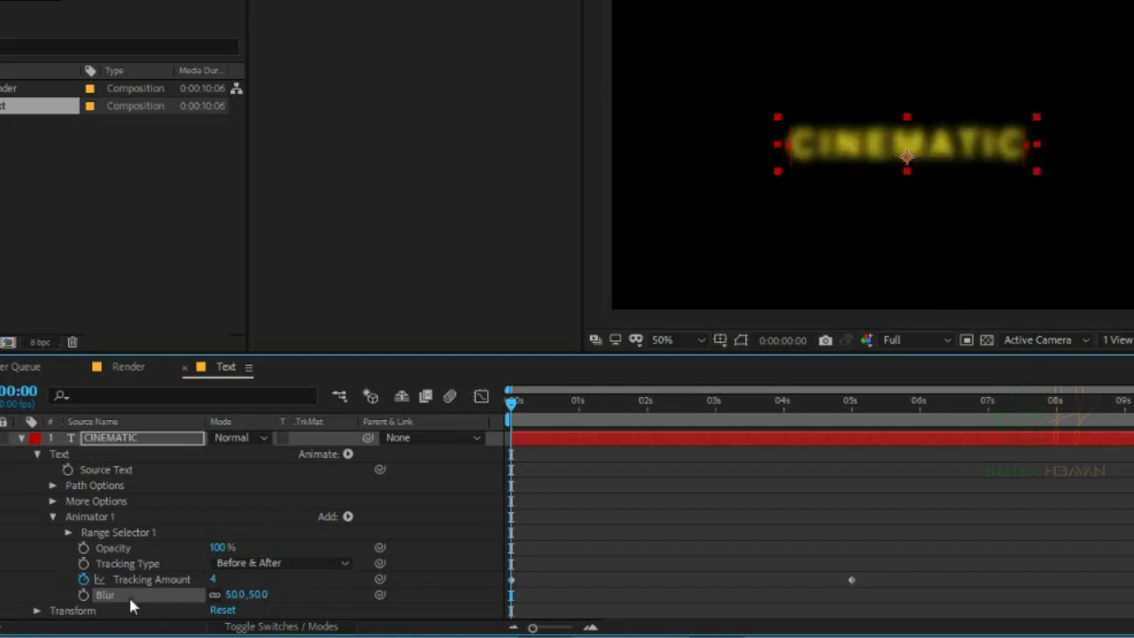
left_click_drag(221, 547, 141, 547)
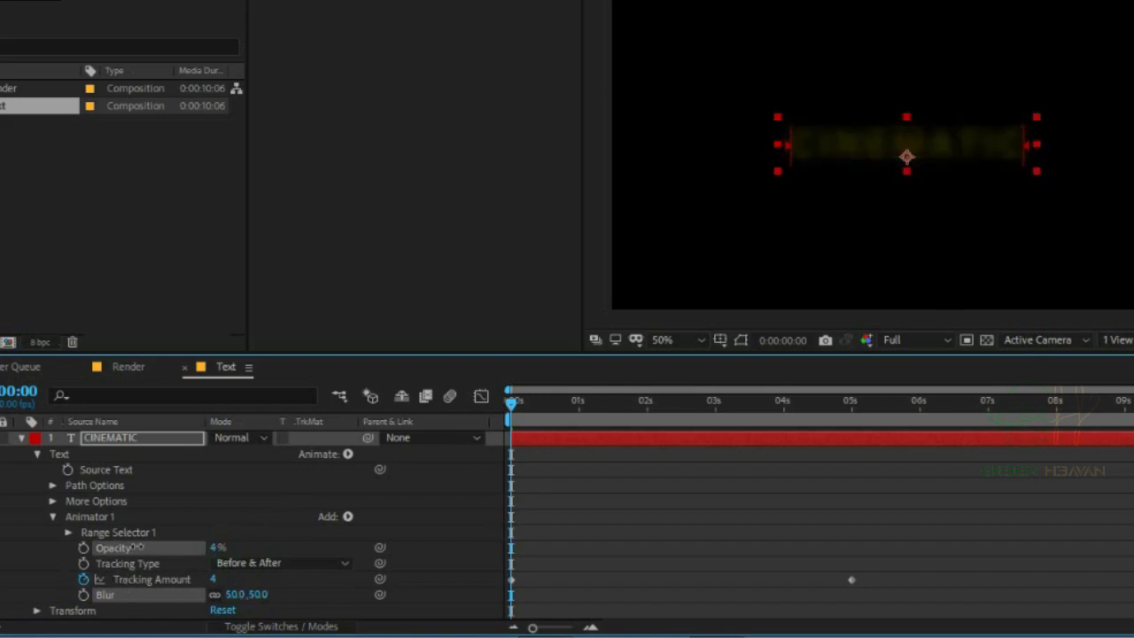
Expand Range Selector 1 with its Advanced options and set the Offset to -100%
left_click(69, 533)
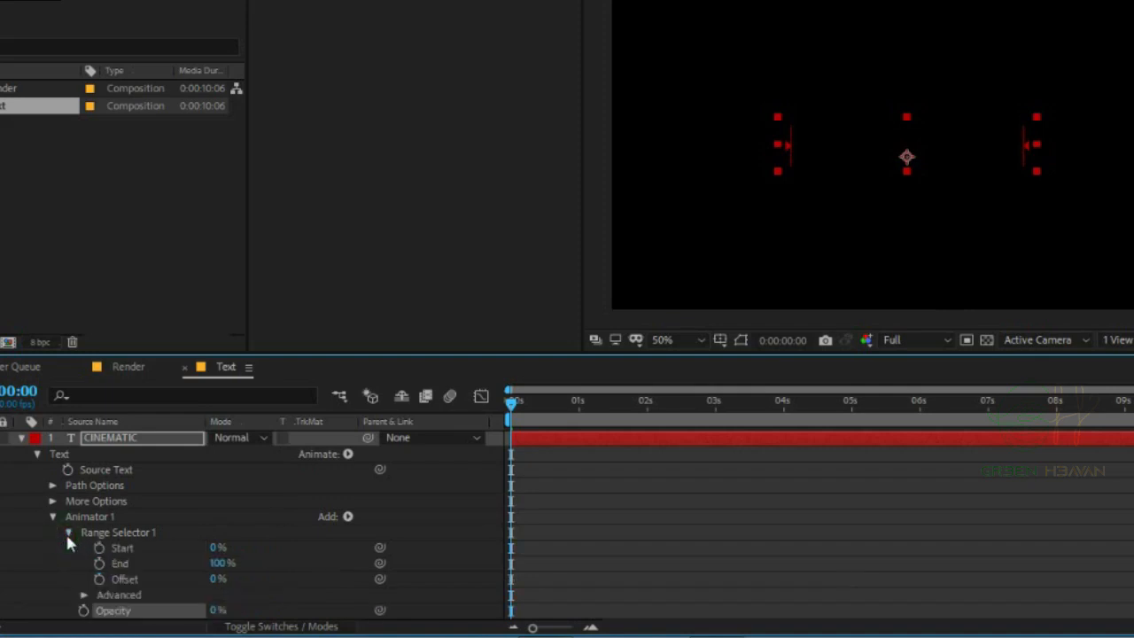
scroll(64, 542, "down", 2)
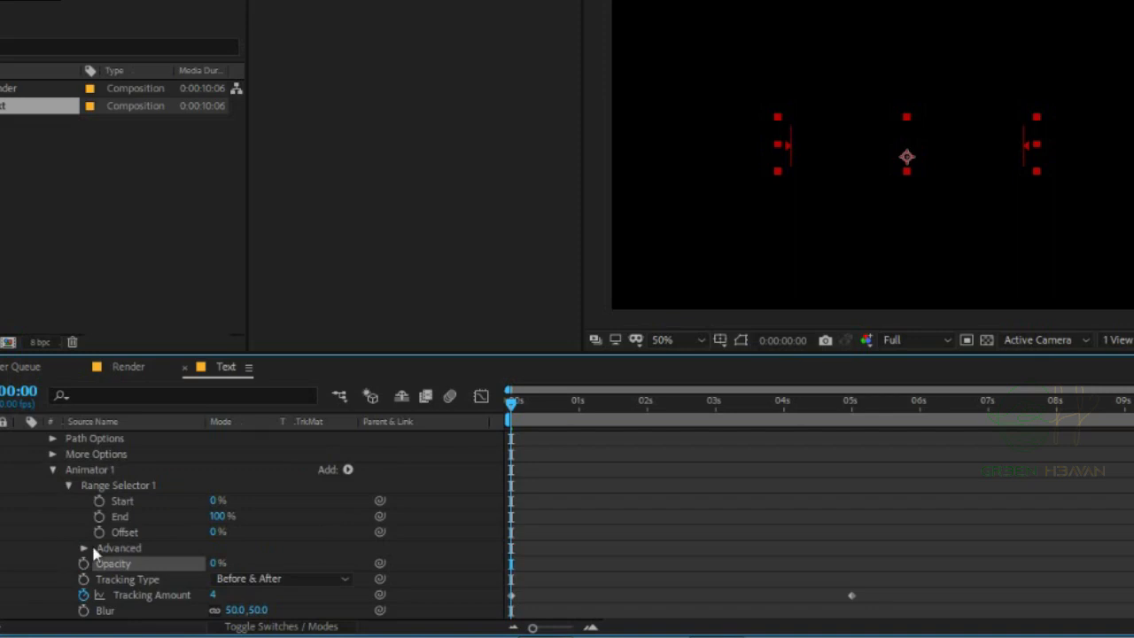
left_click(83, 549)
scroll(81, 552, "down", 3)
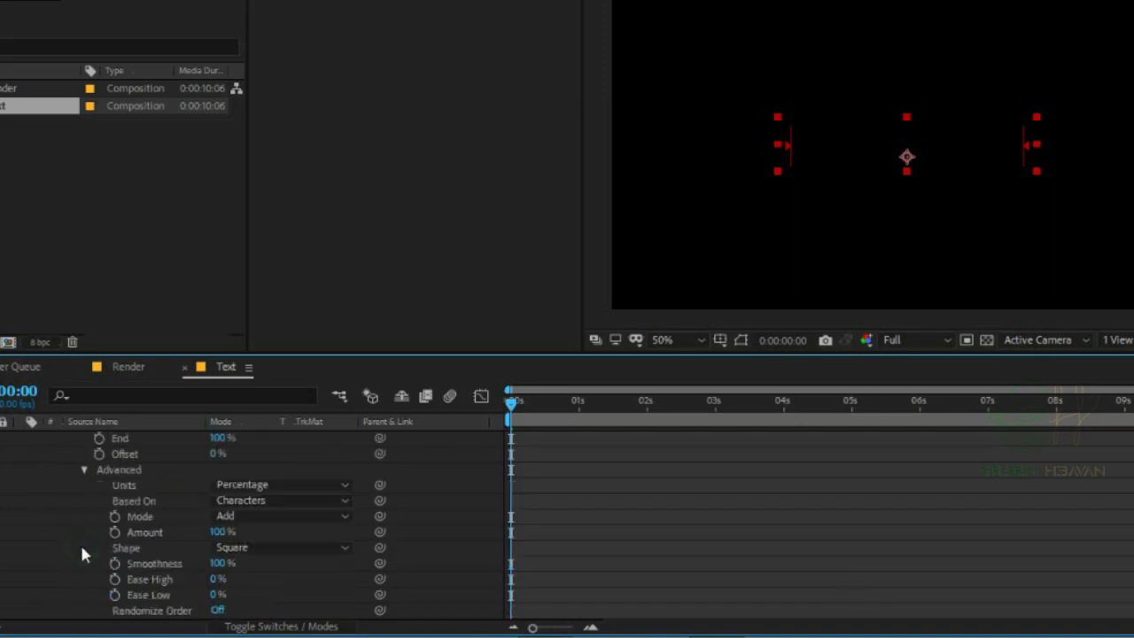
scroll(82, 555, "up", 3)
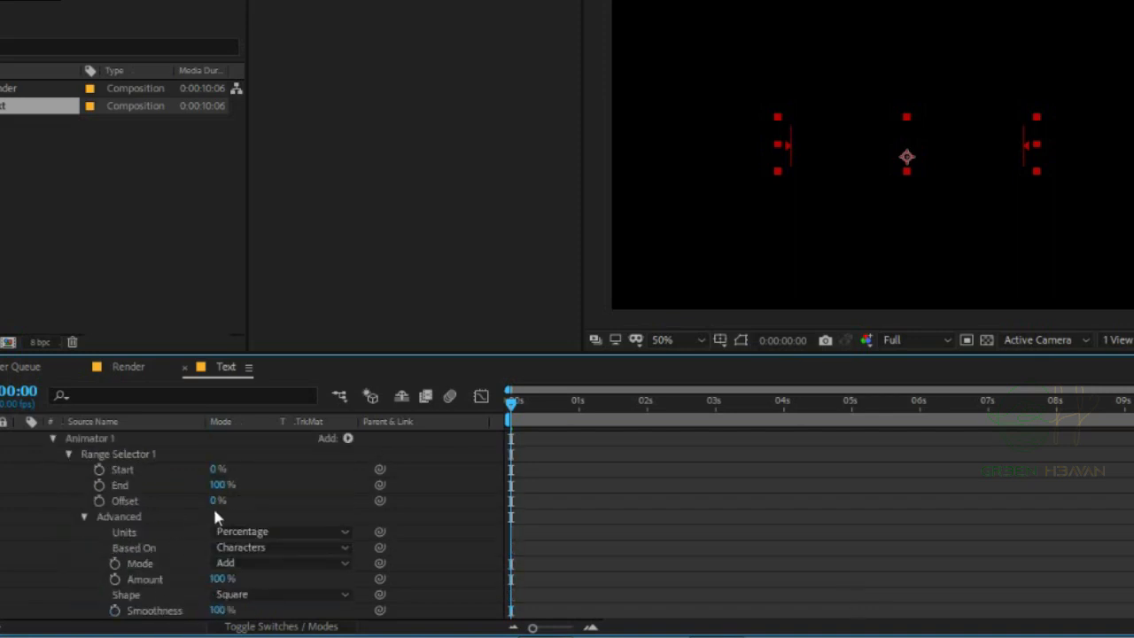
left_click_drag(213, 503, 7, 494)
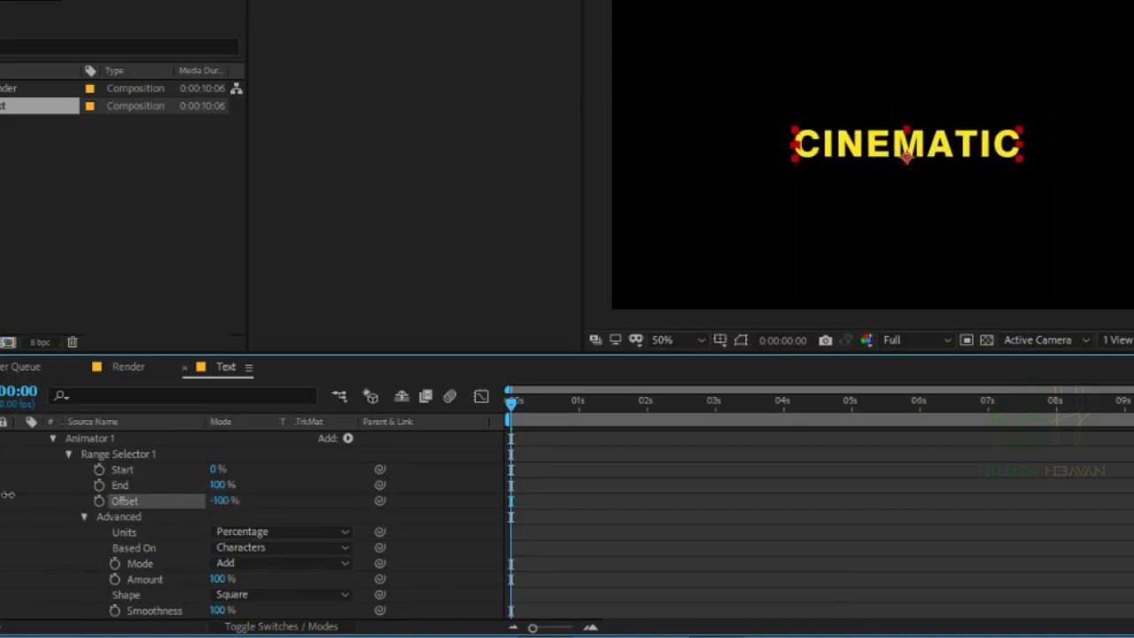
Keyframe the Range Selector's Offset at -100% on the first frame and at 100% at 0:00:01:29
left_click(98, 501)
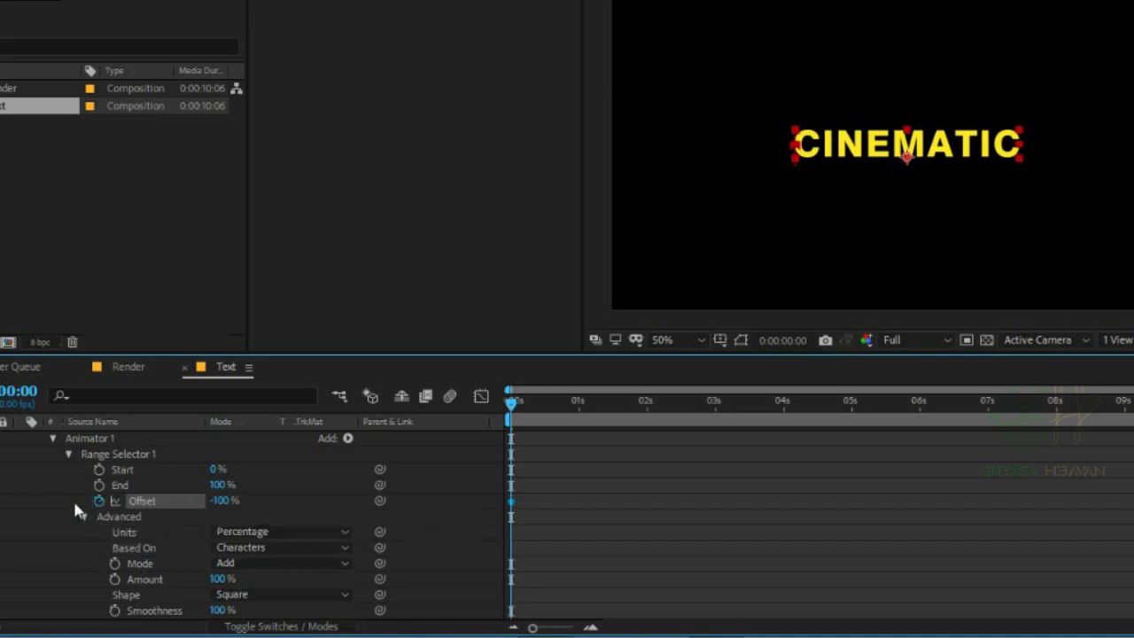
left_click(646, 410)
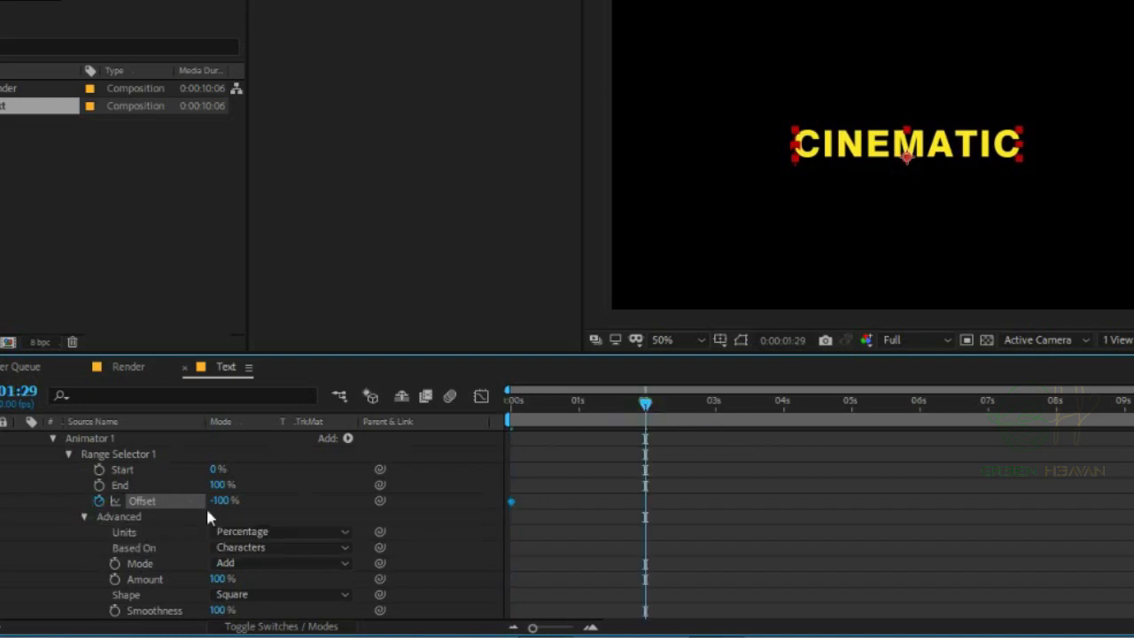
left_click_drag(222, 500, 724, 476)
Set the range selector's Shape to Ramp Up, turn Randomize Order on, and preview the animation
scroll(301, 518, "down", 1)
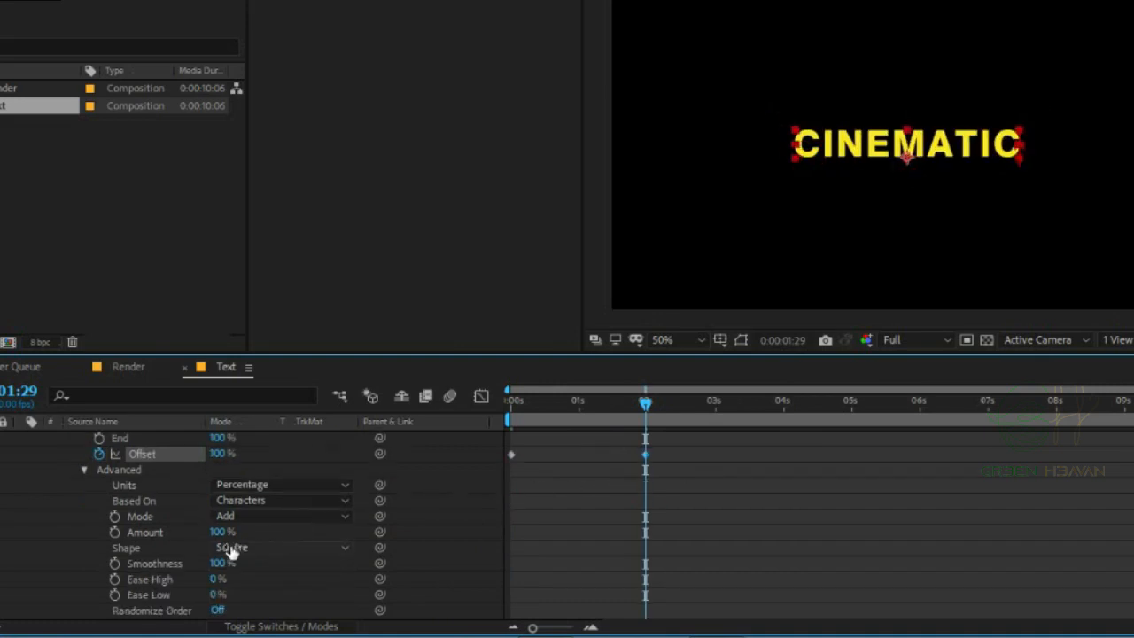
left_click(273, 553)
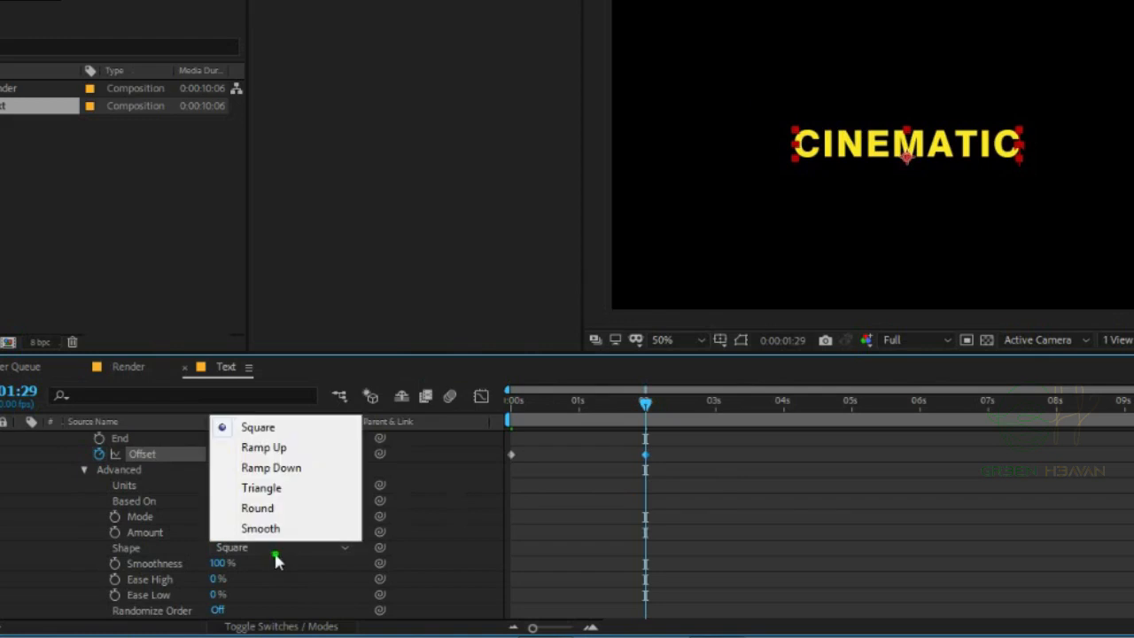
left_click(307, 450)
scroll(270, 532, "down", 1)
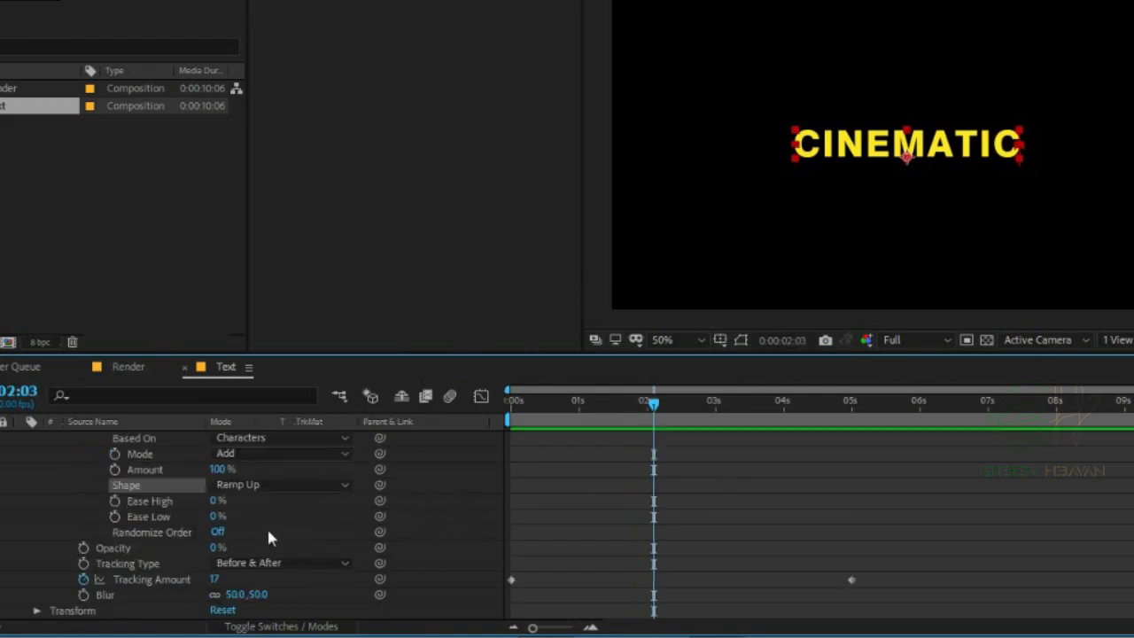
left_click(218, 532)
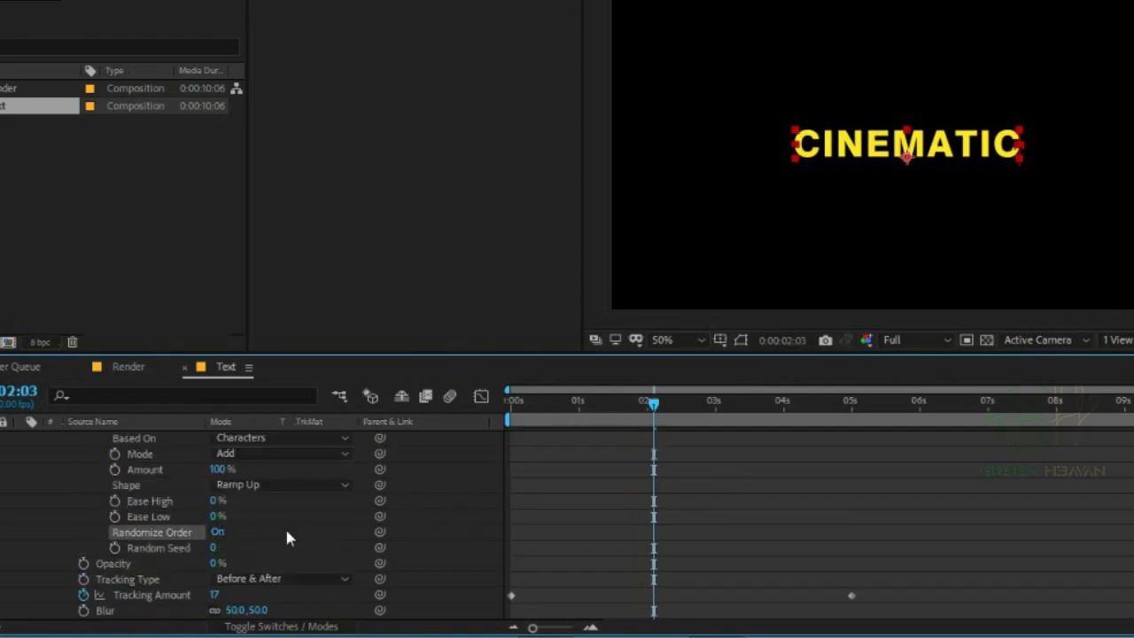
key("space")
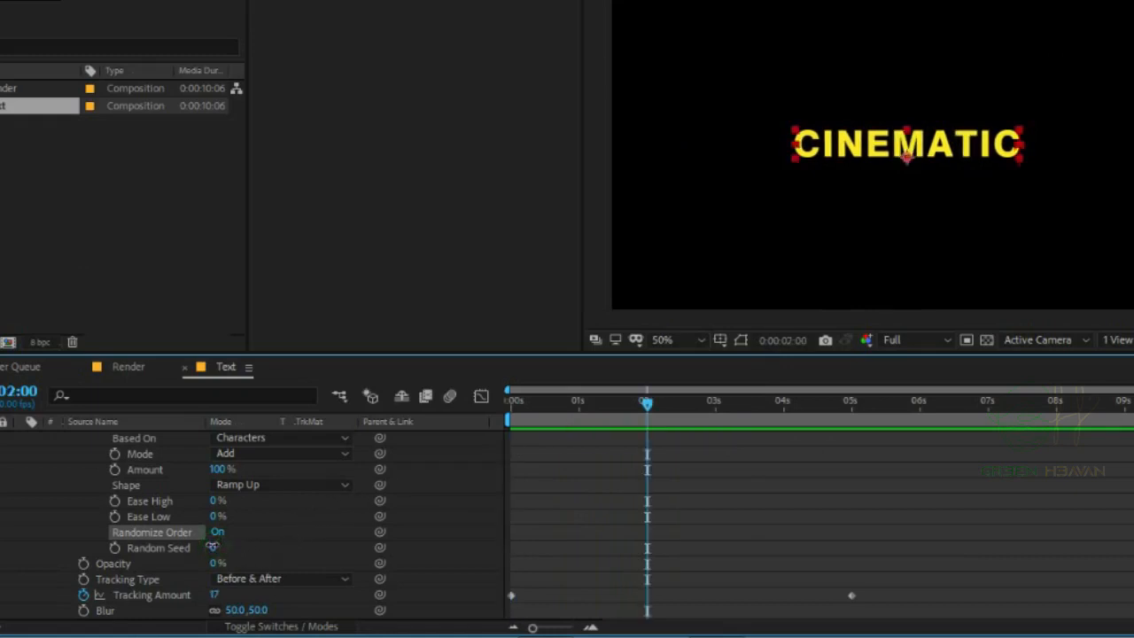
Set the selector's Random Seed to 8 and preview the text animation from the first frame
left_click_drag(212, 546, 218, 546)
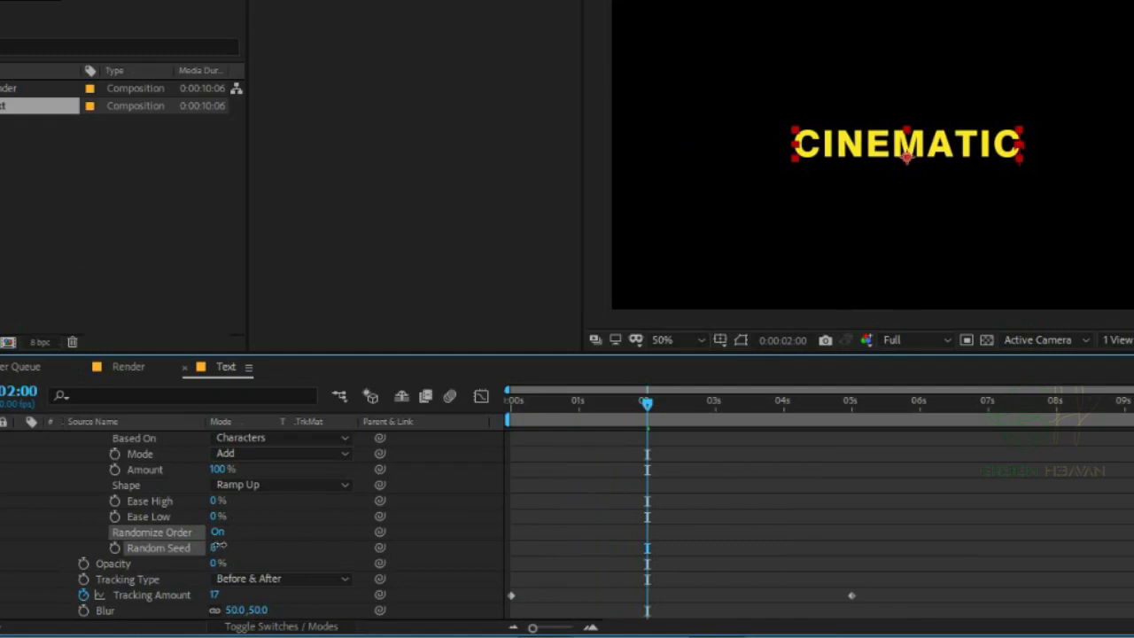
key("Home")
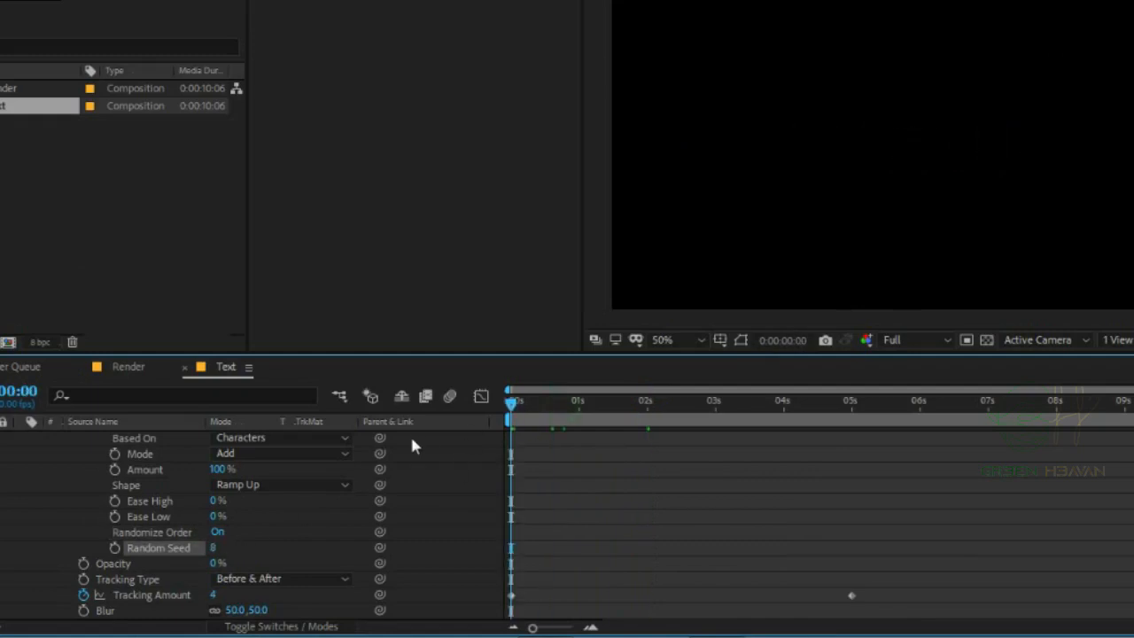
key("space")
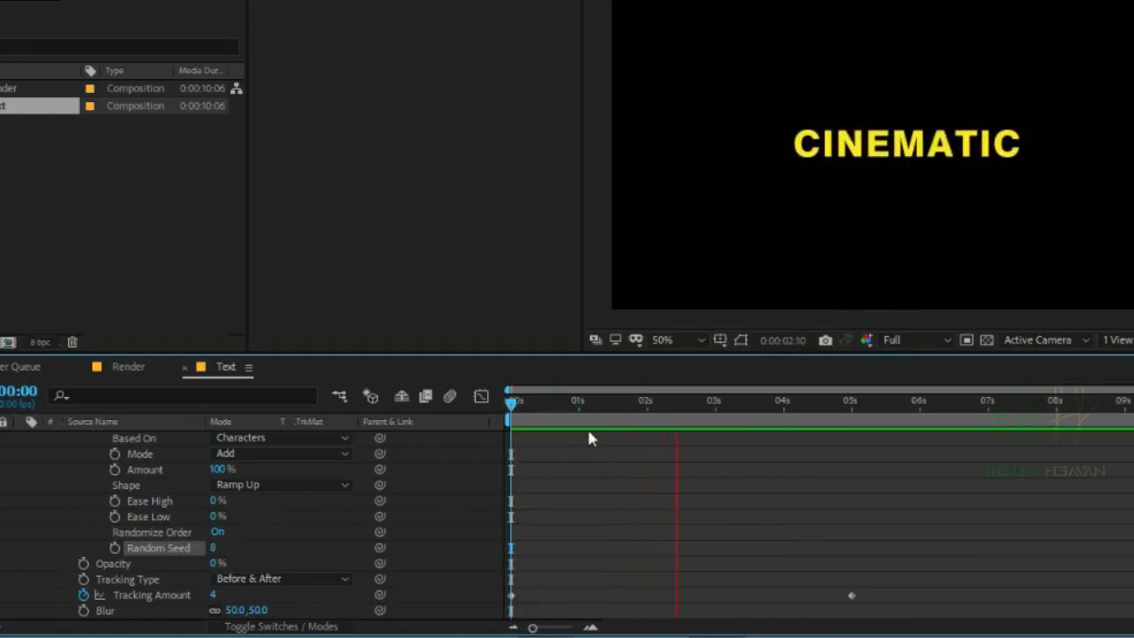
key("space")
Collapse the CINEMATIC layer's properties, duplicate the layer, and move the copy directly above the original word
scroll(459, 471, "up", 6)
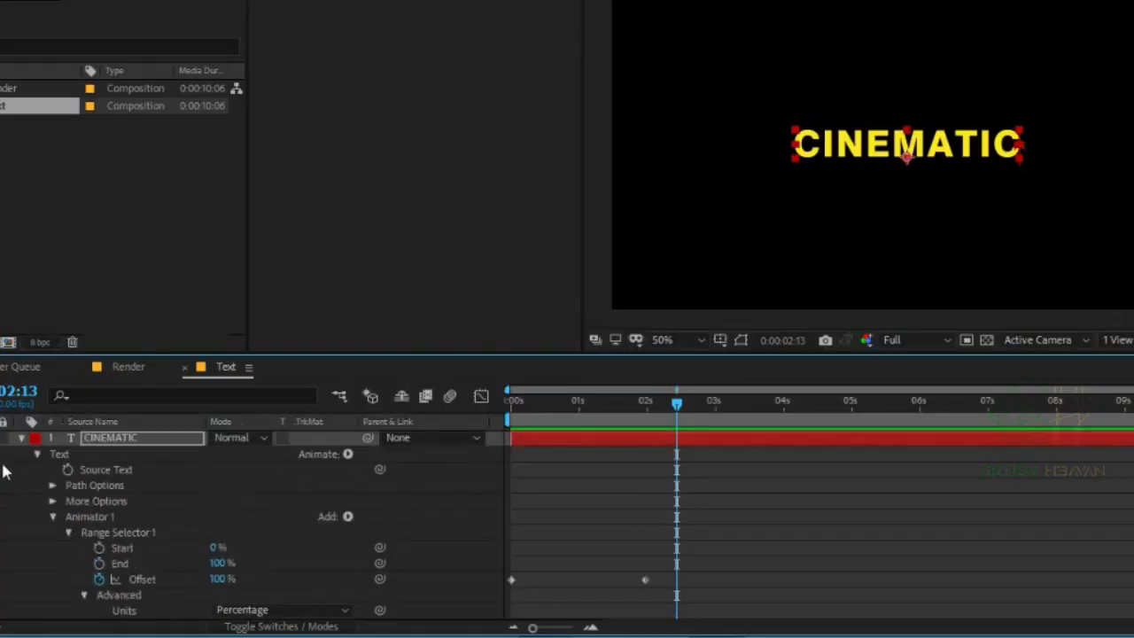
left_click(20, 439)
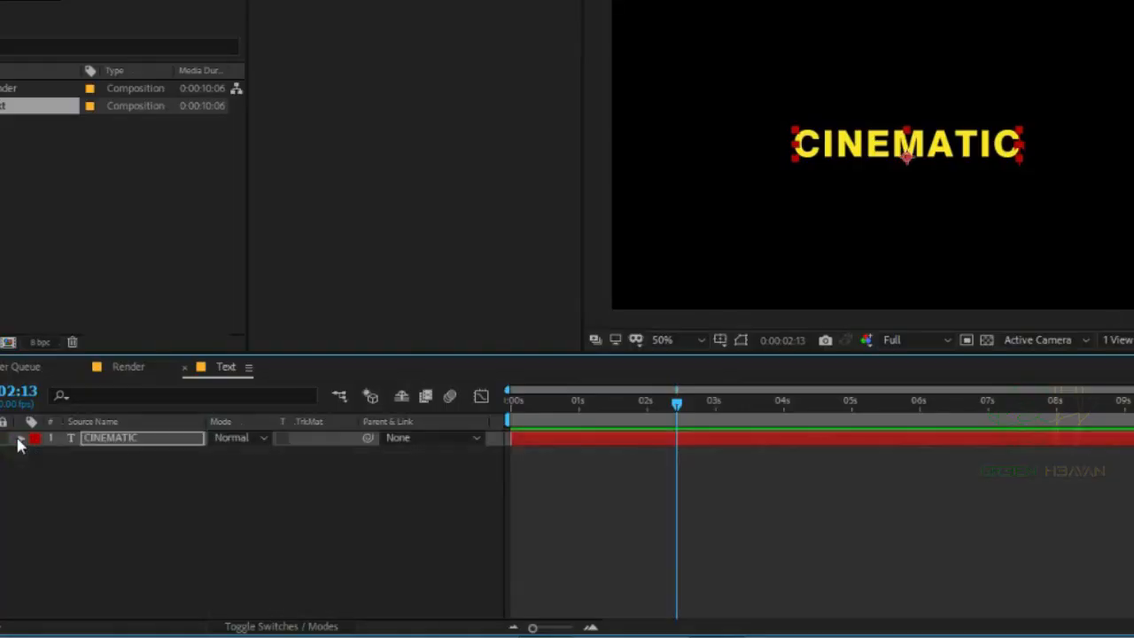
left_click(102, 441)
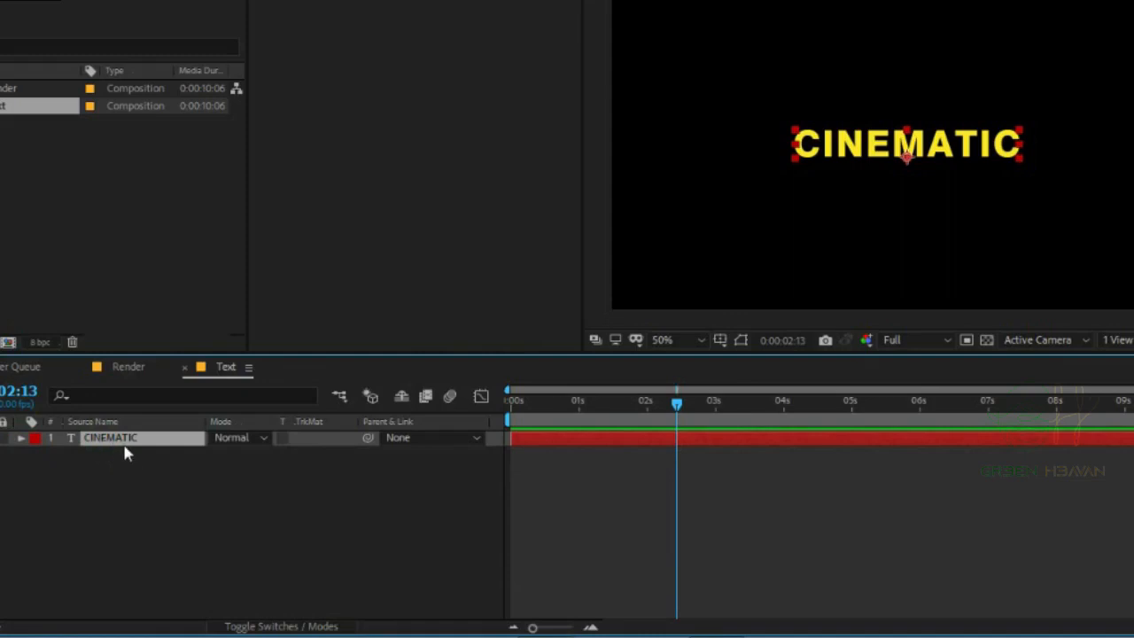
key("ctrl+d")
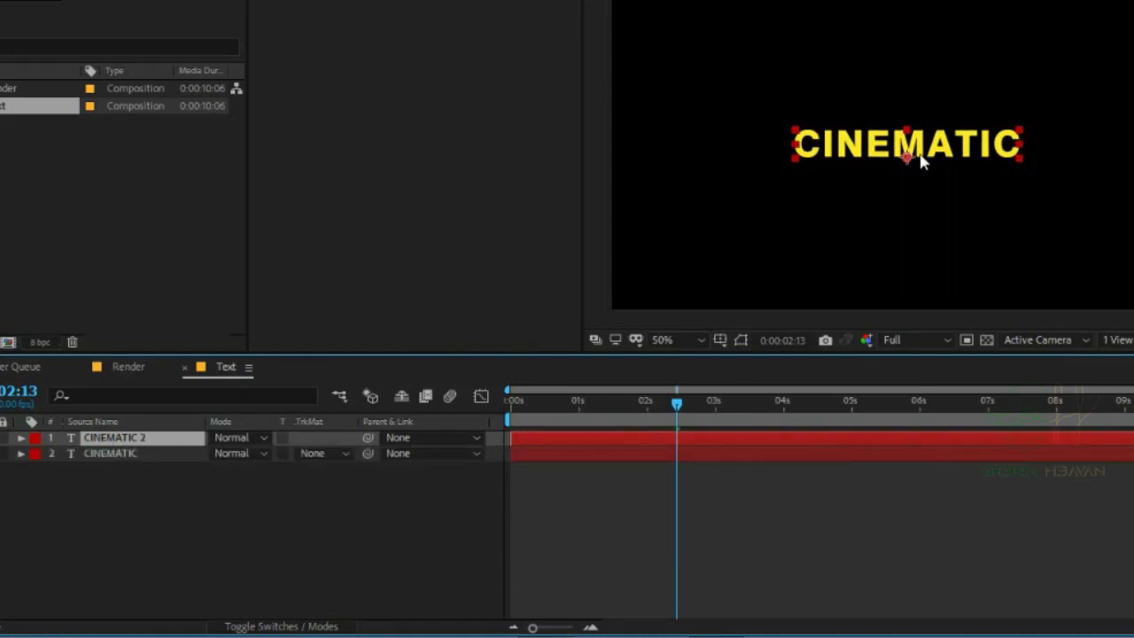
left_click_drag(922, 159, 922, 112)
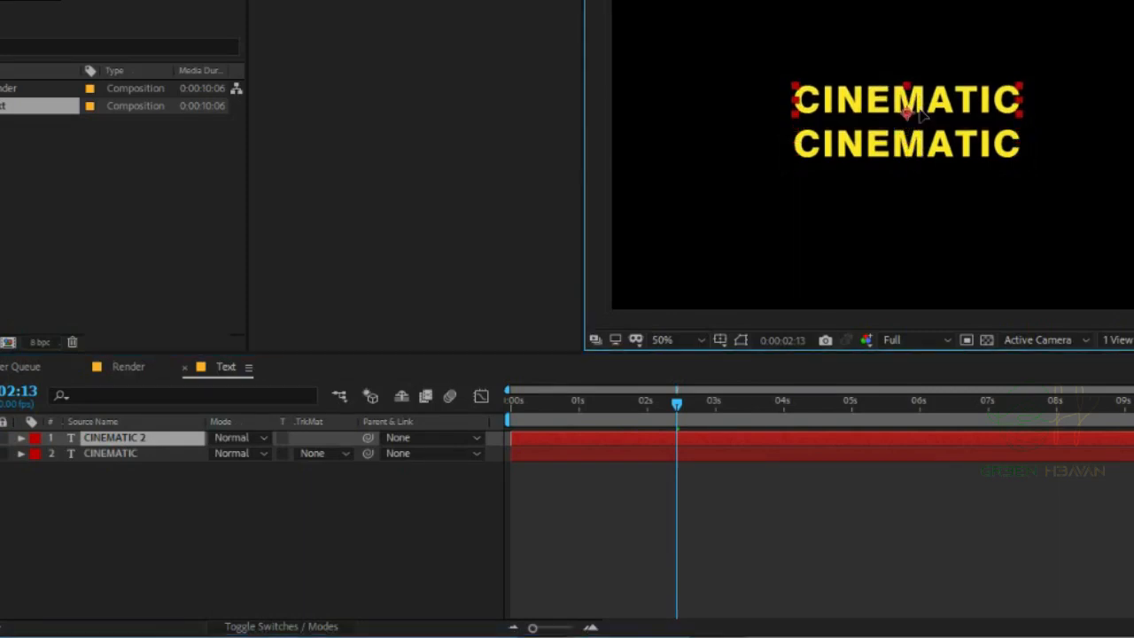
Replace the duplicated layer's text with THE in capital letters
double_click(918, 113)
left_click(918, 104)
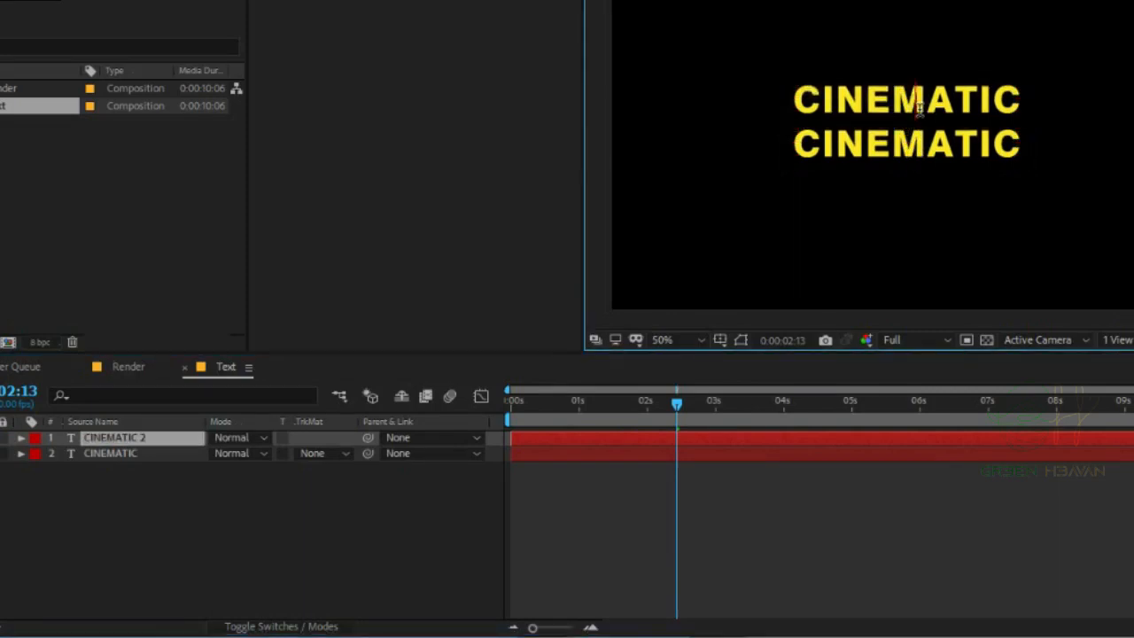
key("ctrl+a")
type("the")
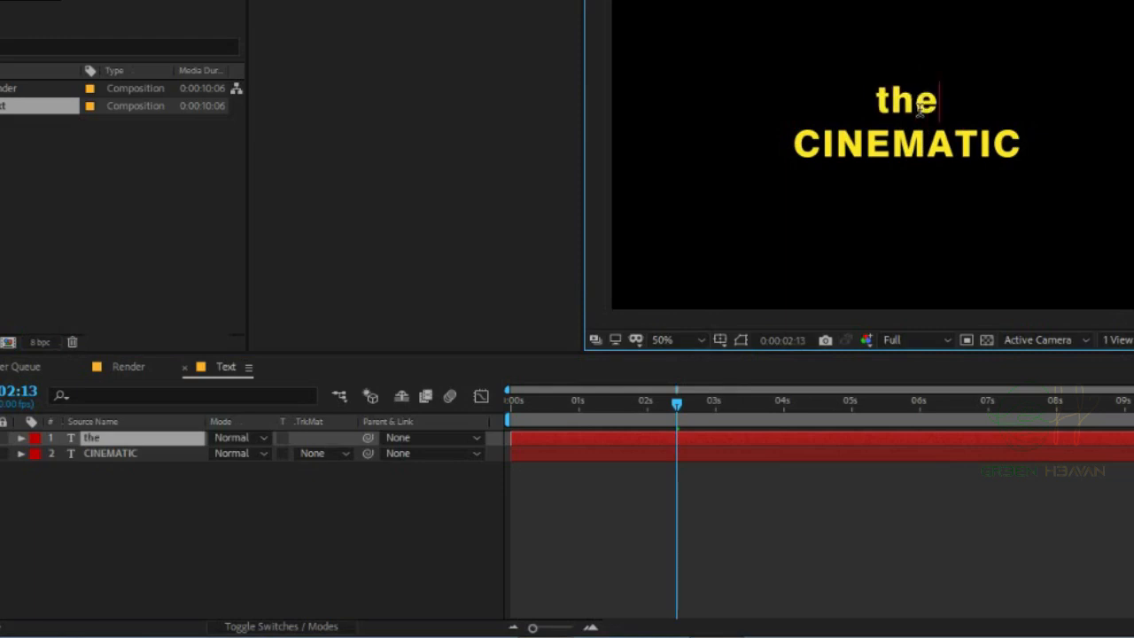
key("BackSpace")
key("BackSpace")
key("BackSpace")
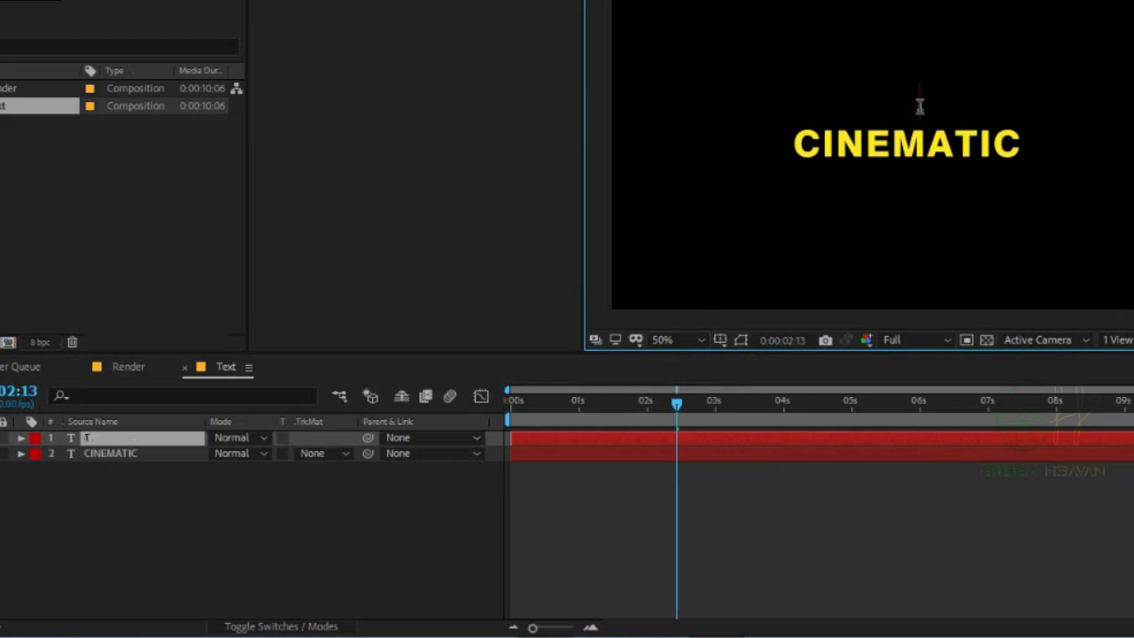
type("THE")
Set the word THE in the Swis721 Lt BT font at a size of 80 px
key("ctrl+a")
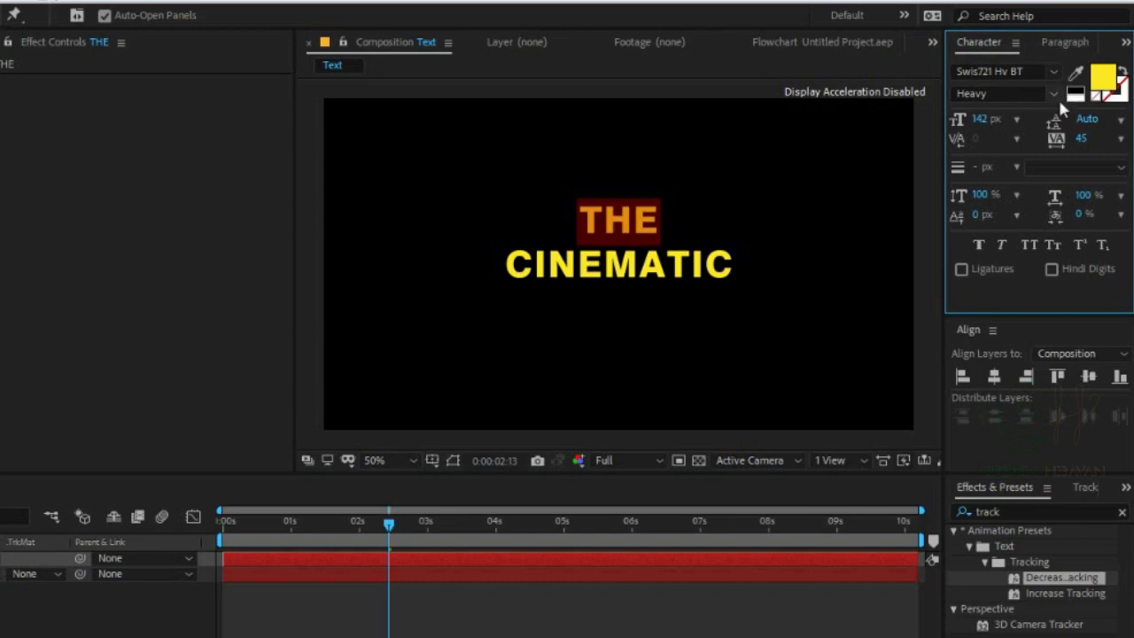
left_click(1039, 73)
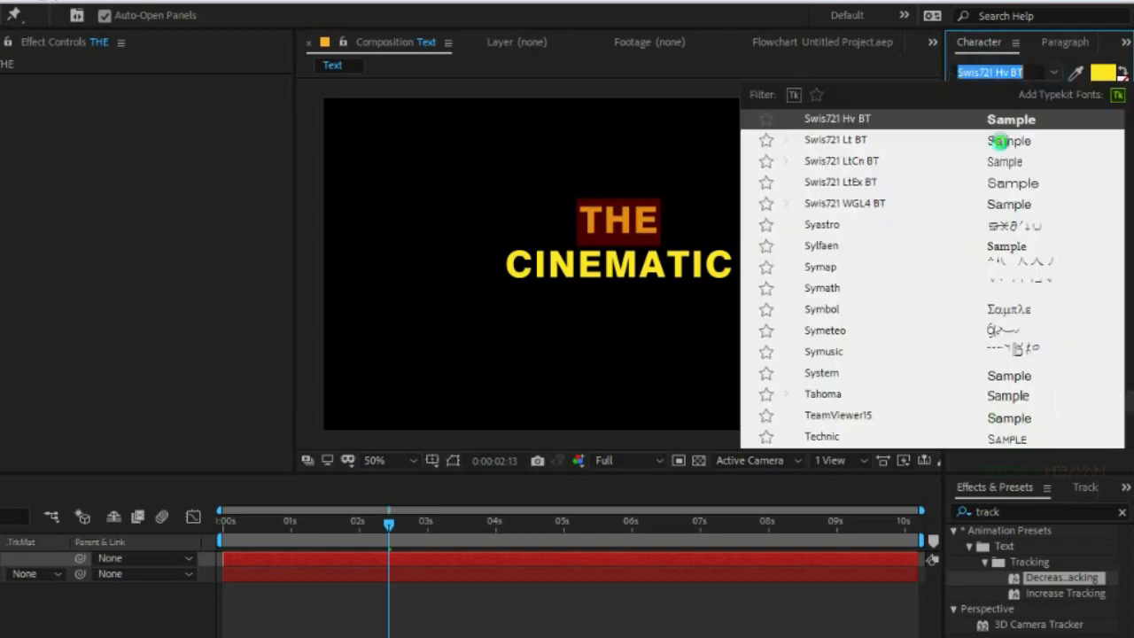
left_click(999, 140)
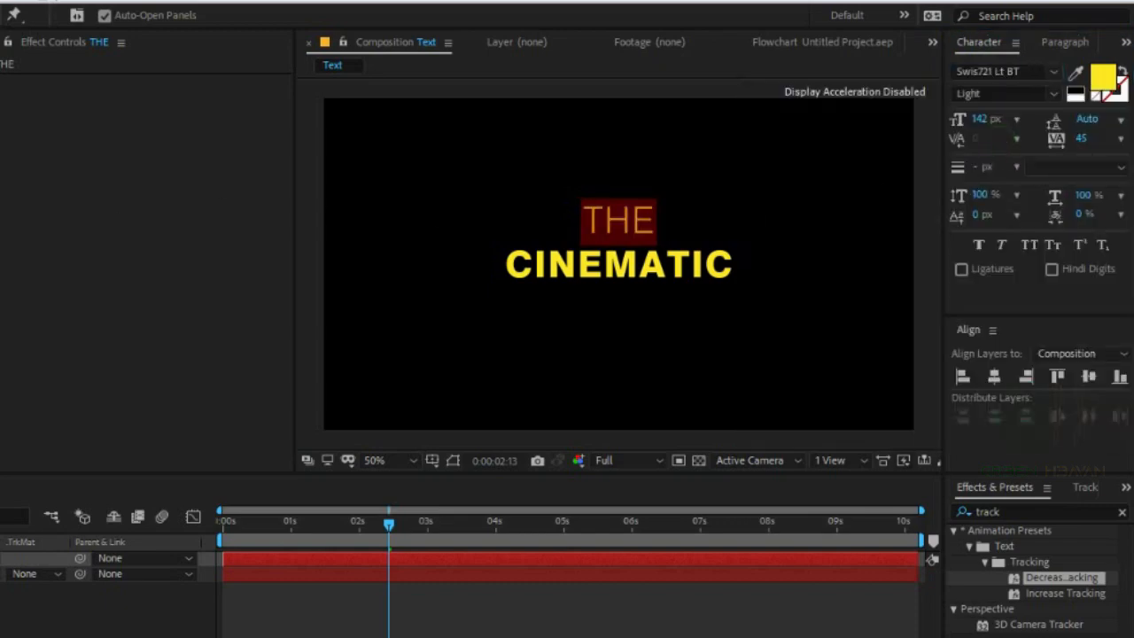
left_click_drag(981, 118, 948, 118)
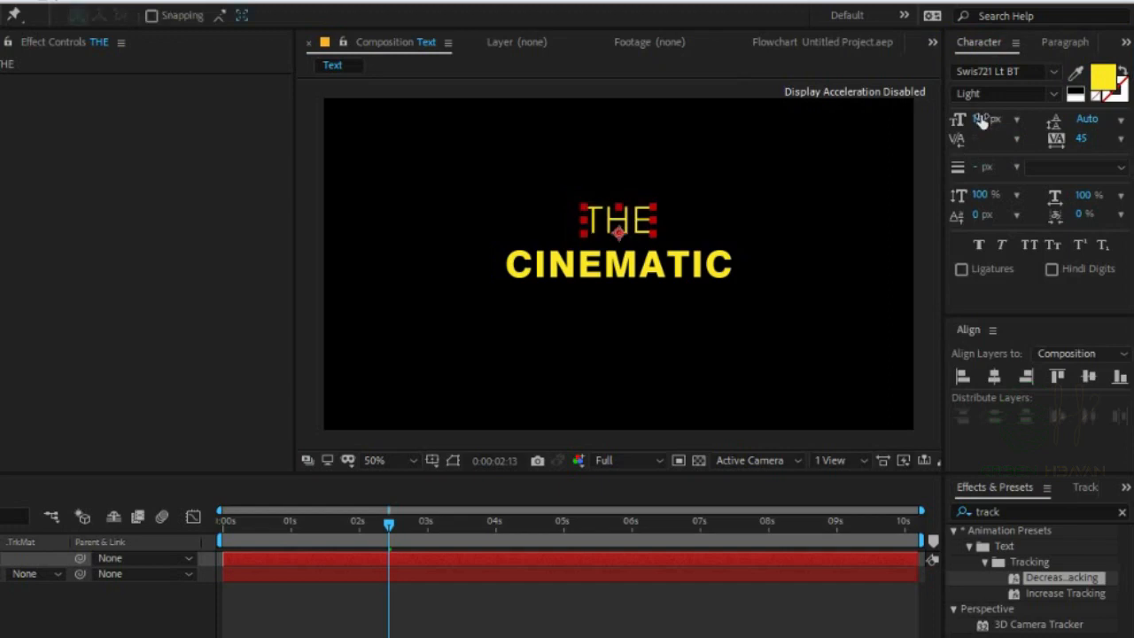
Nudge the word THE down until it sits just above CINEMATIC, and deselect the layer
left_click(535, 567)
key("Down")
key("Down")
key("Down")
key("Down")
key("Down")
key("Down")
key("Down")
key("Down")
key("Down")
key("Down")
key("Down")
key("Down")
key("Down")
key("Down")
key("Down")
key("Down")
key("Down")
key("Down")
key("Down")
key("Down")
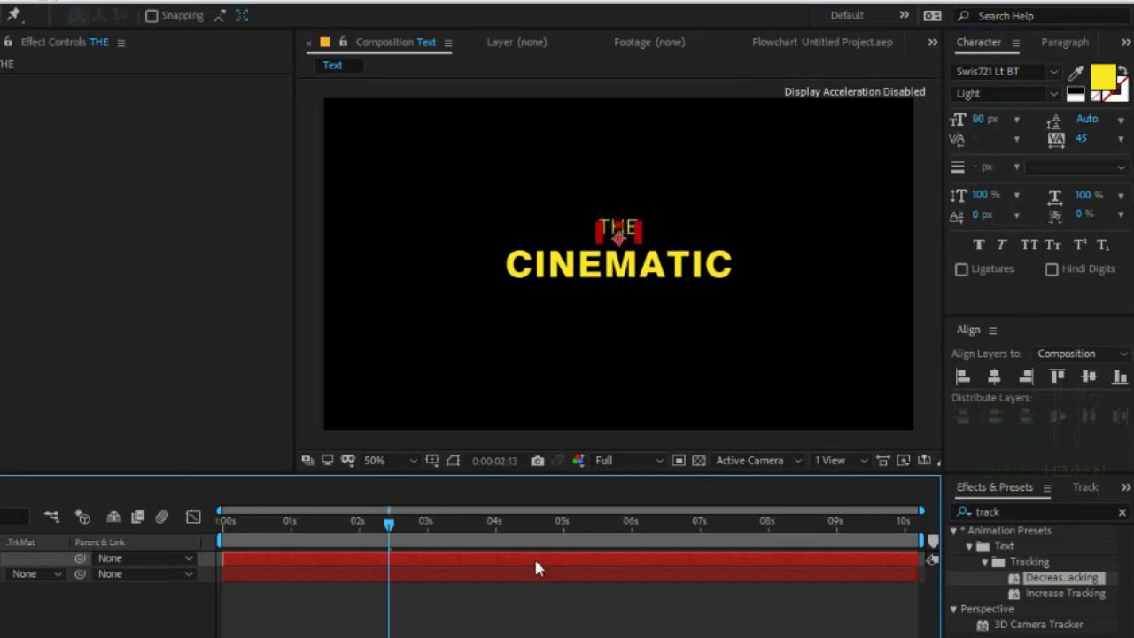
key("Up")
key("Up")
key("Up")
key("Up")
key("Up")
left_click(538, 592)
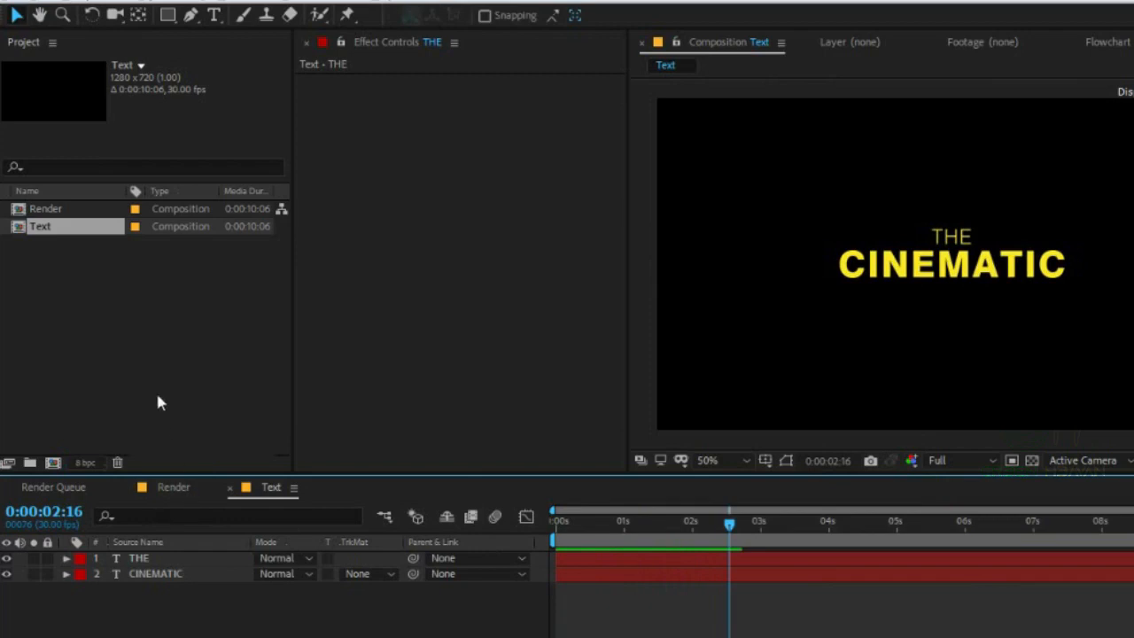
Create a new 1280 x 720 composition named lines at 30 fps, lasting 0:00:10:06
left_click(51, 464)
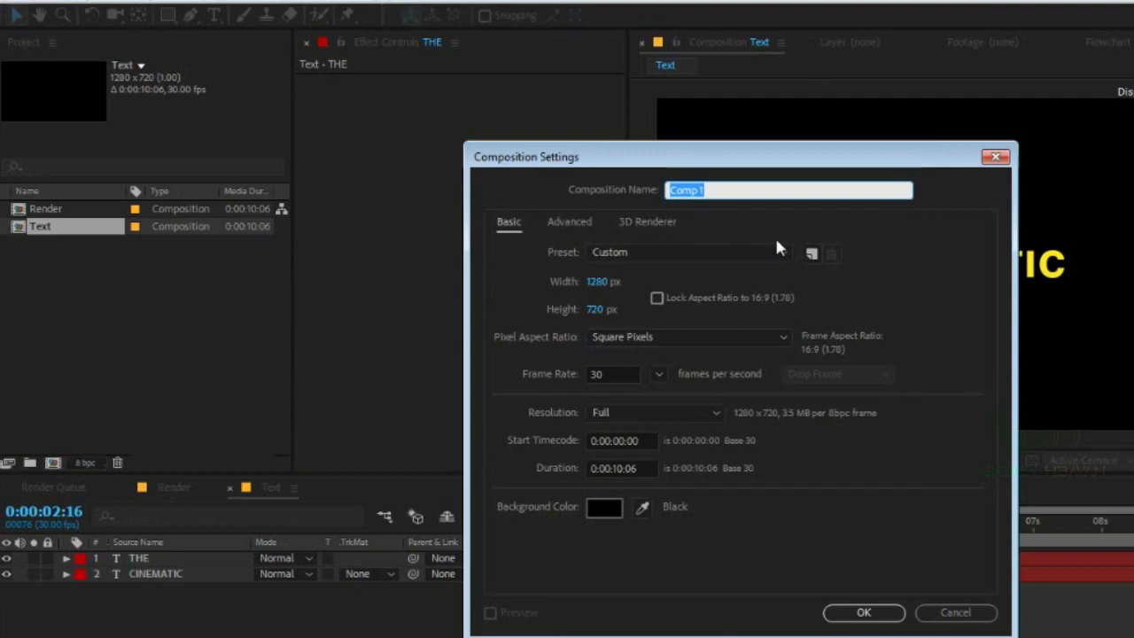
type("lines")
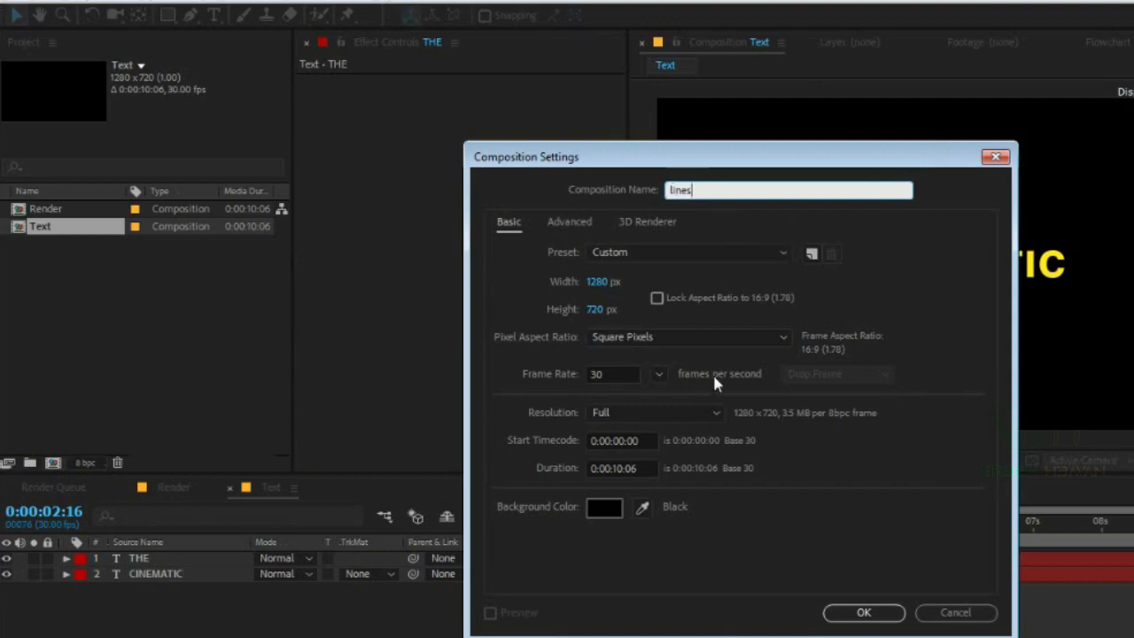
left_click(861, 614)
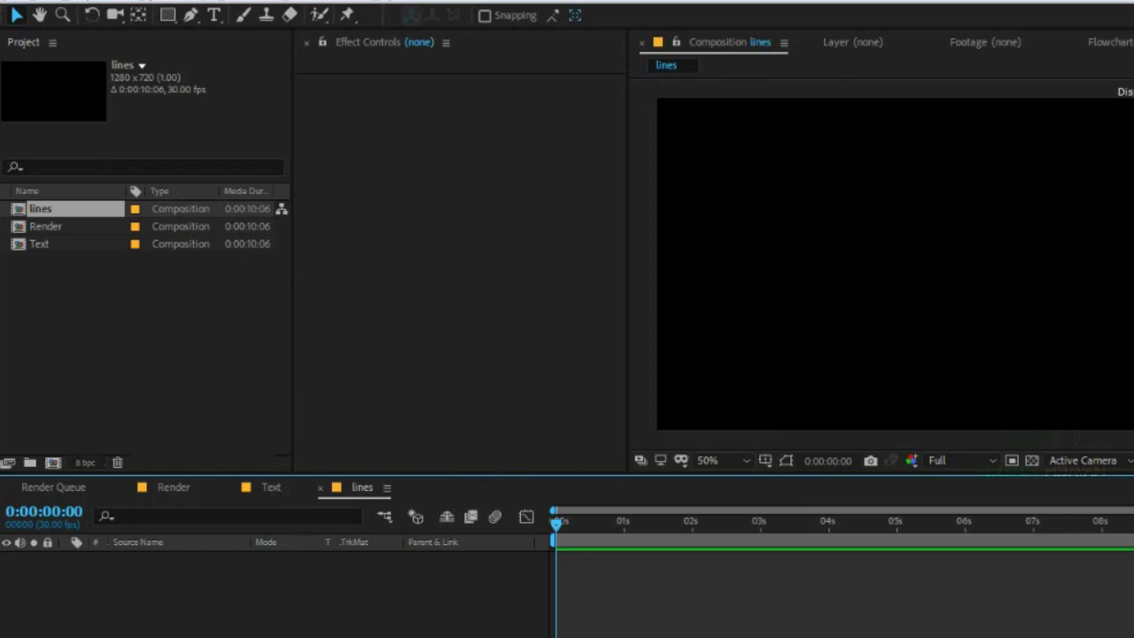
Add a 1280 x 720 solid layer named lines to the lines composition
key("ctrl+y")
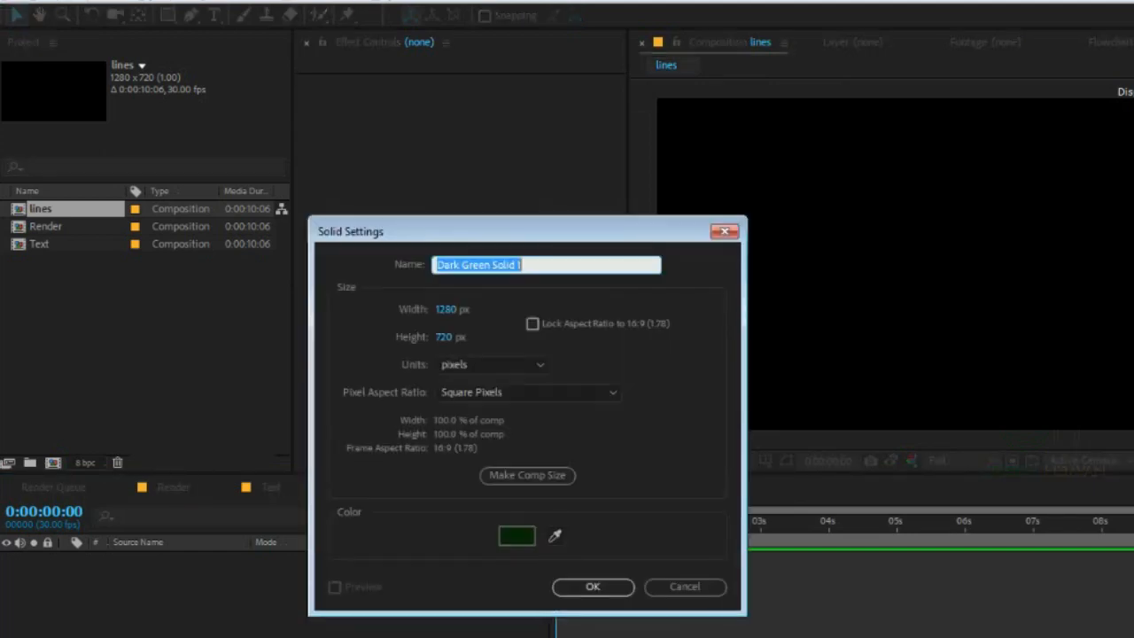
left_click_drag(504, 234, 652, 261)
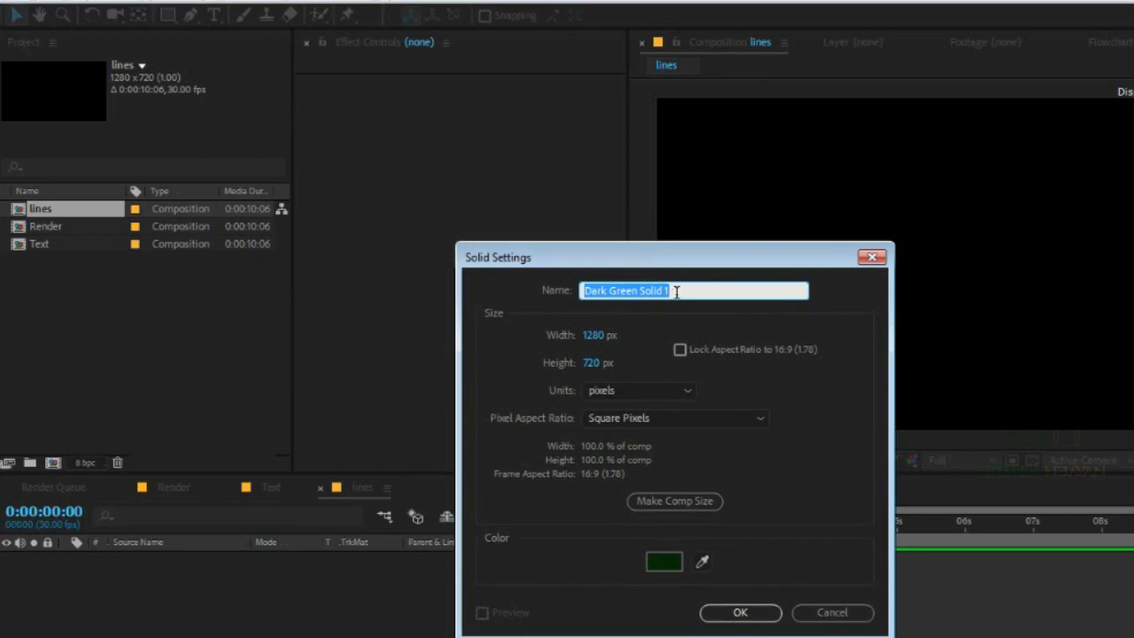
type("lines")
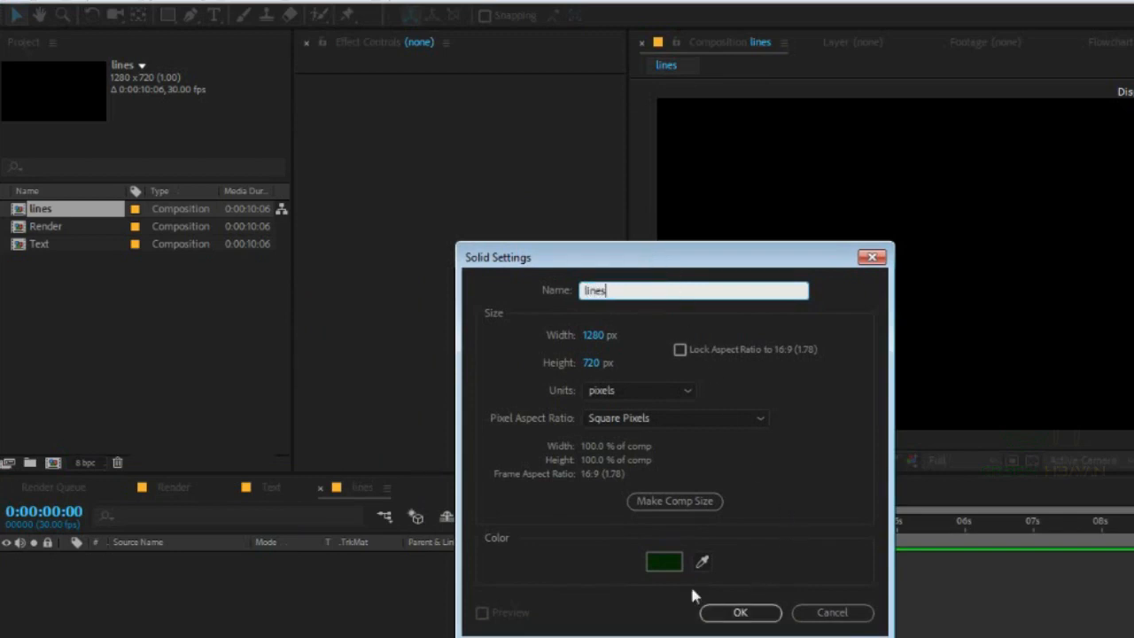
left_click(764, 616)
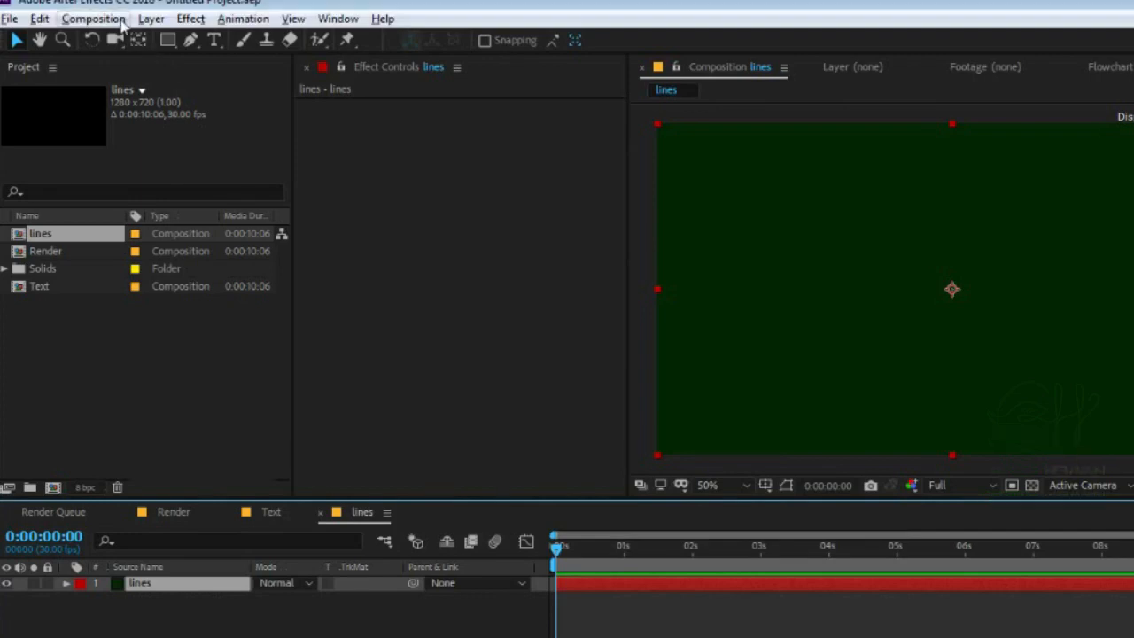
Change the lines solid's color to black (000000) in its solid settings
left_click(149, 21)
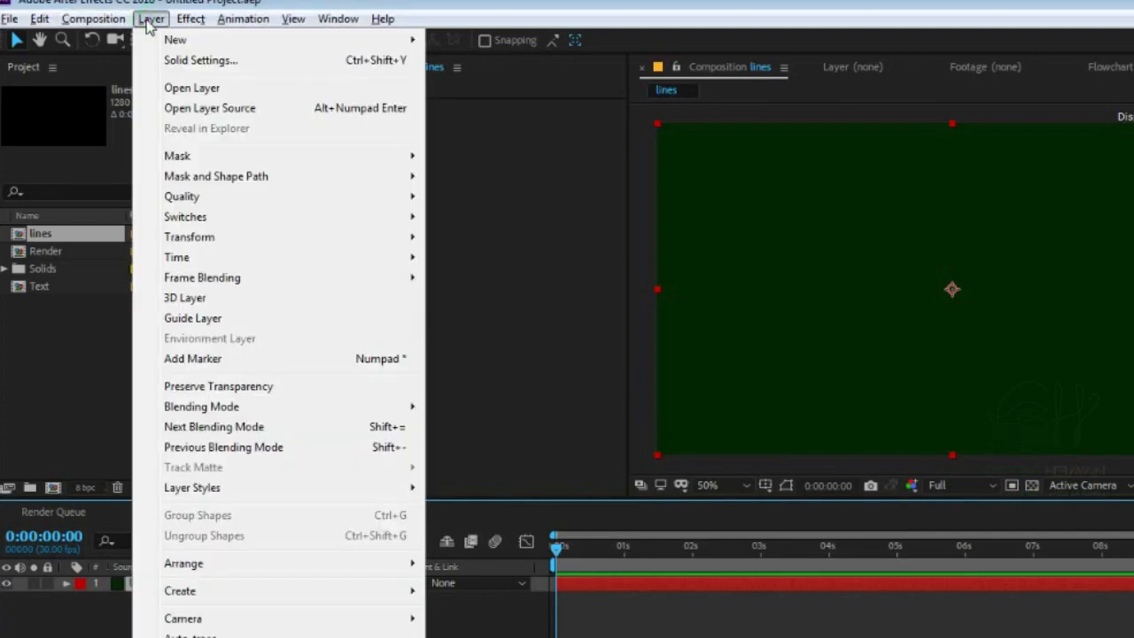
left_click(221, 64)
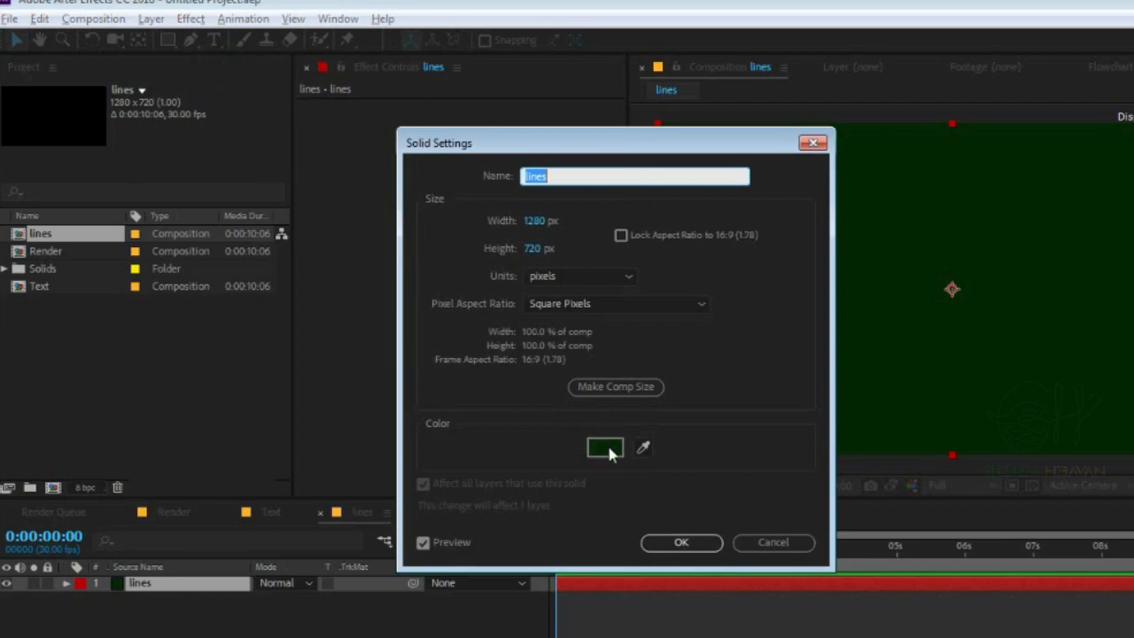
left_click(605, 449)
left_click_drag(642, 443, 653, 469)
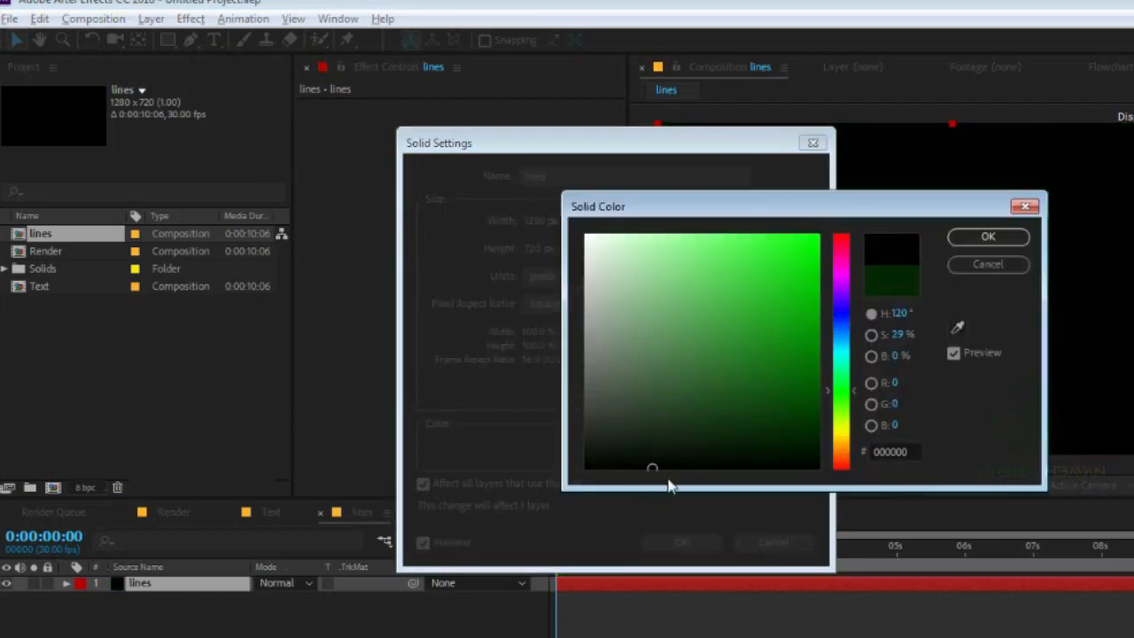
left_click(989, 237)
left_click(684, 542)
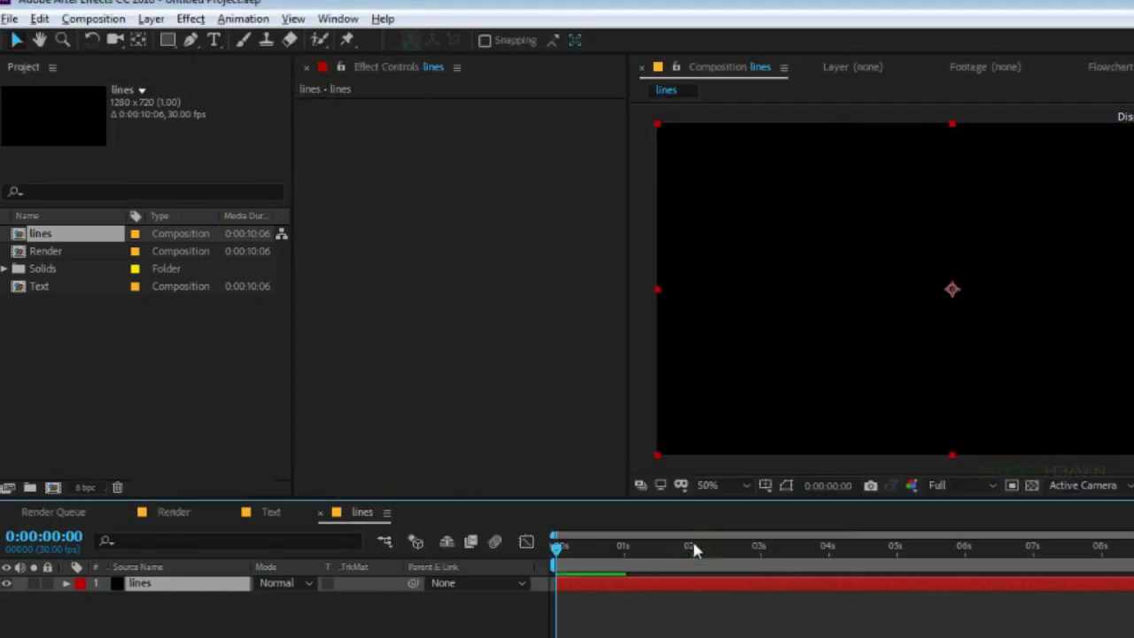
Find the Fractal Noise effect and apply it to the lines solid layer
left_click(1032, 473)
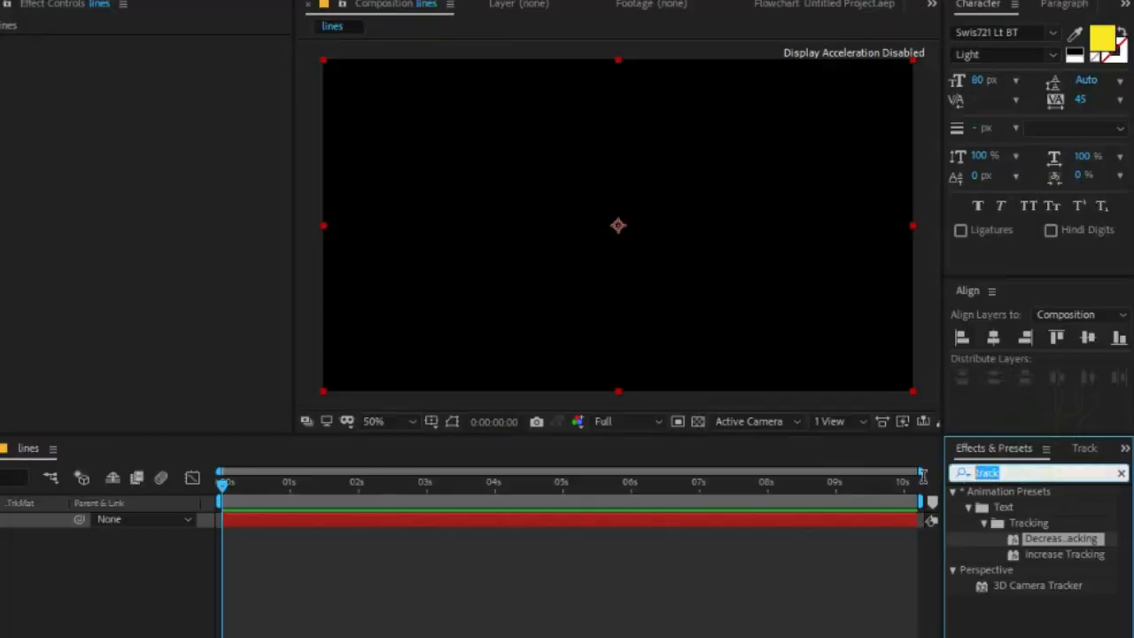
type("frac")
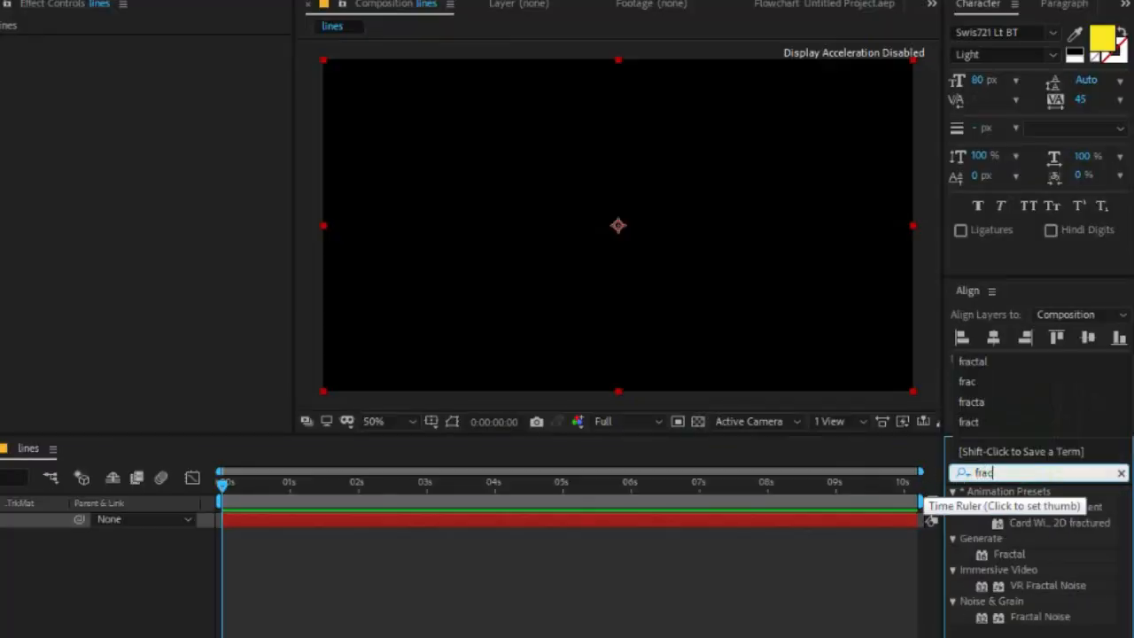
type("tal")
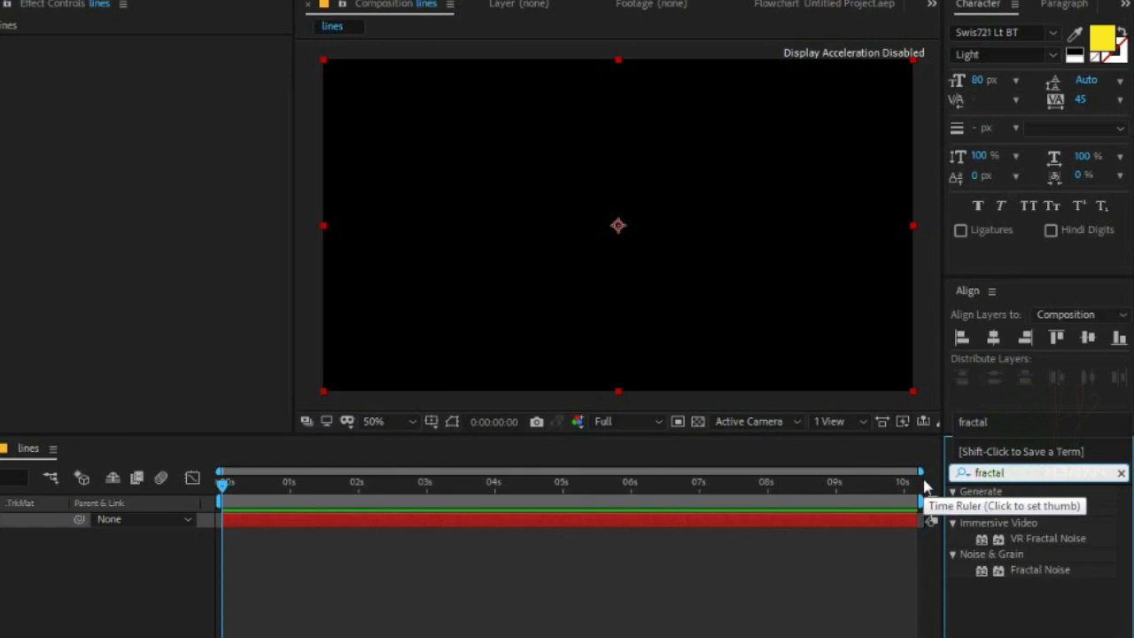
left_click(1017, 562)
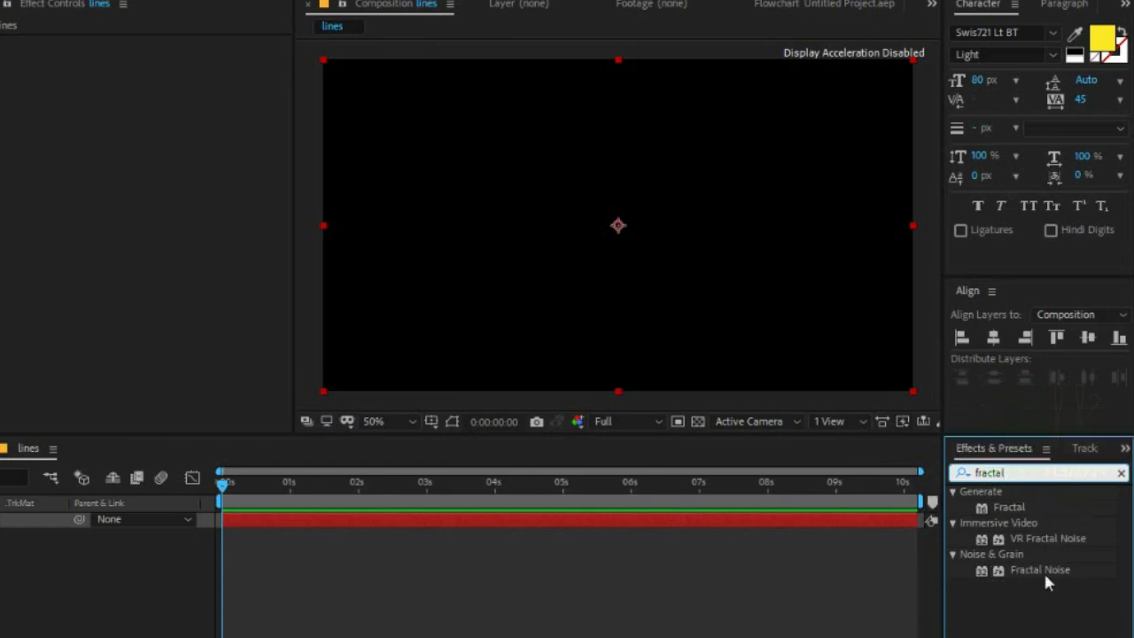
left_click_drag(1044, 571, 301, 523)
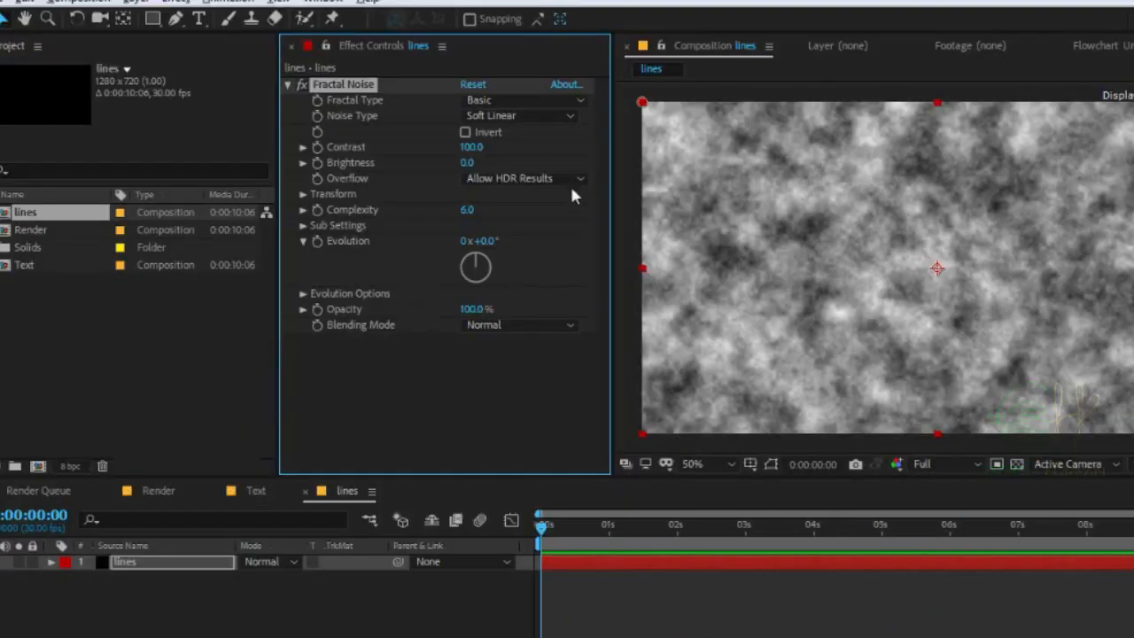
Set the Fractal Noise type to Block and turn on Invert
left_click(547, 119)
left_click(507, 138)
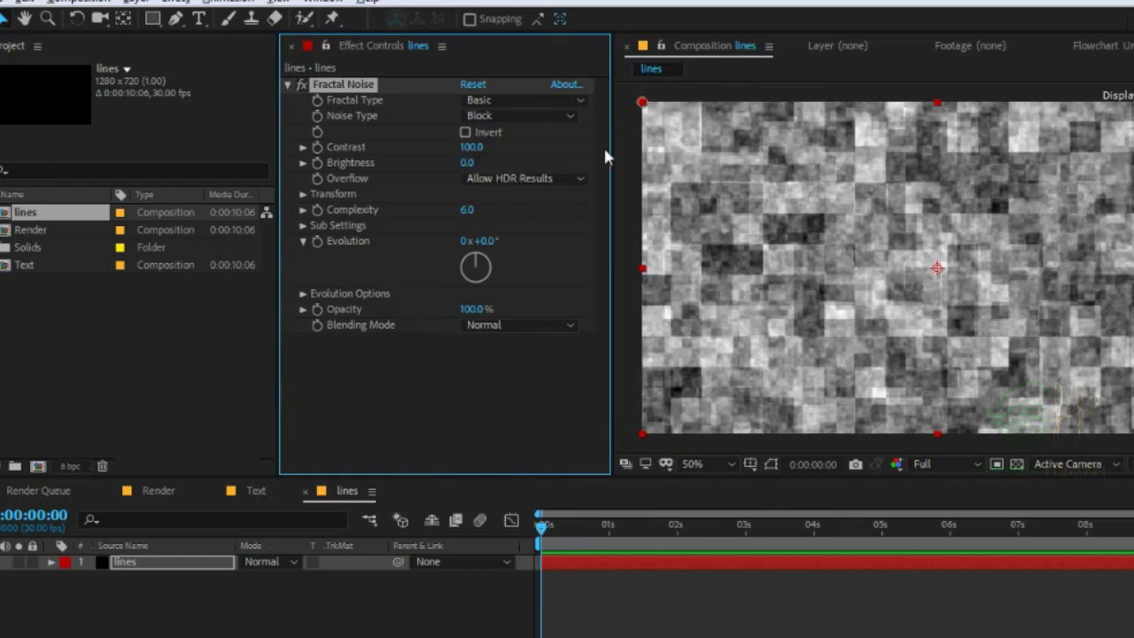
left_click(466, 132)
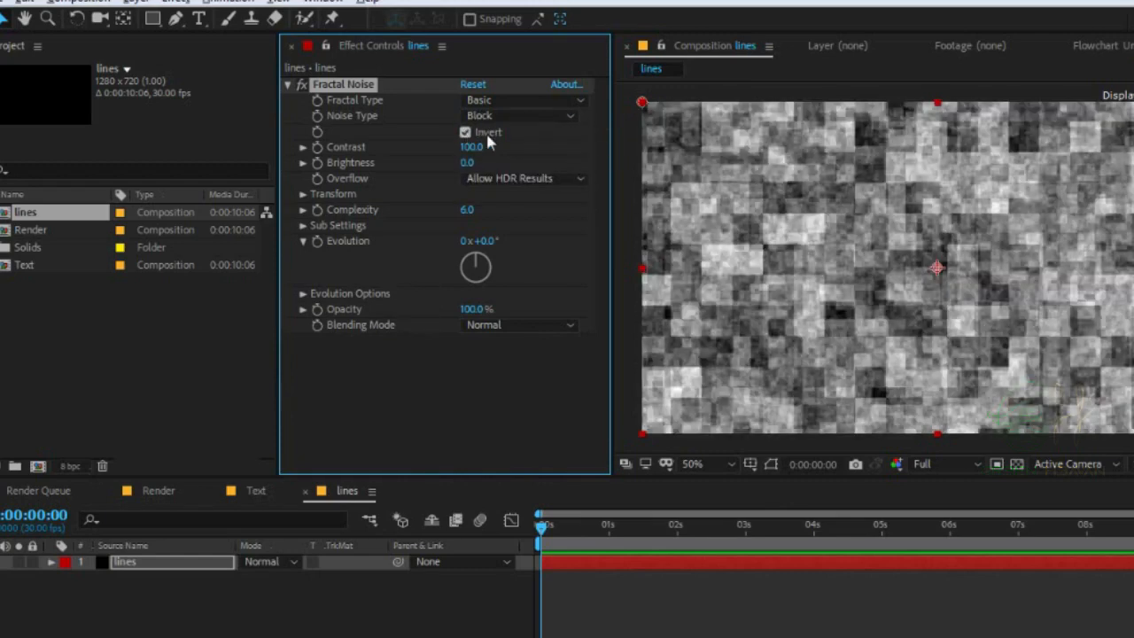
Set the Fractal Noise contrast to 450 and brightness to -240
left_click(474, 149)
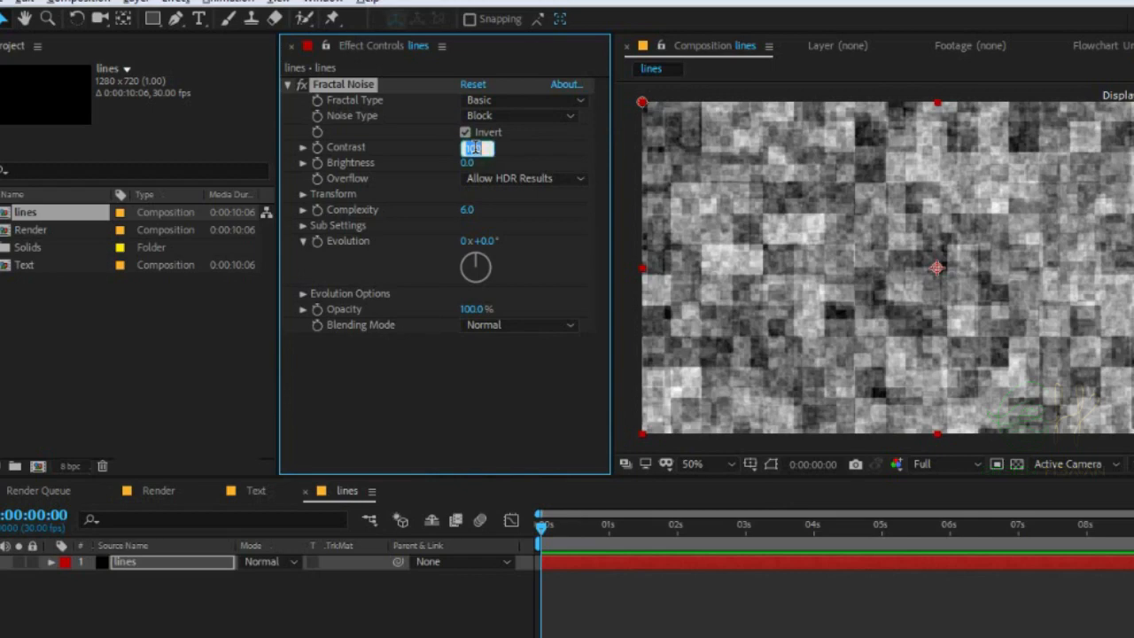
type("450")
key("Return")
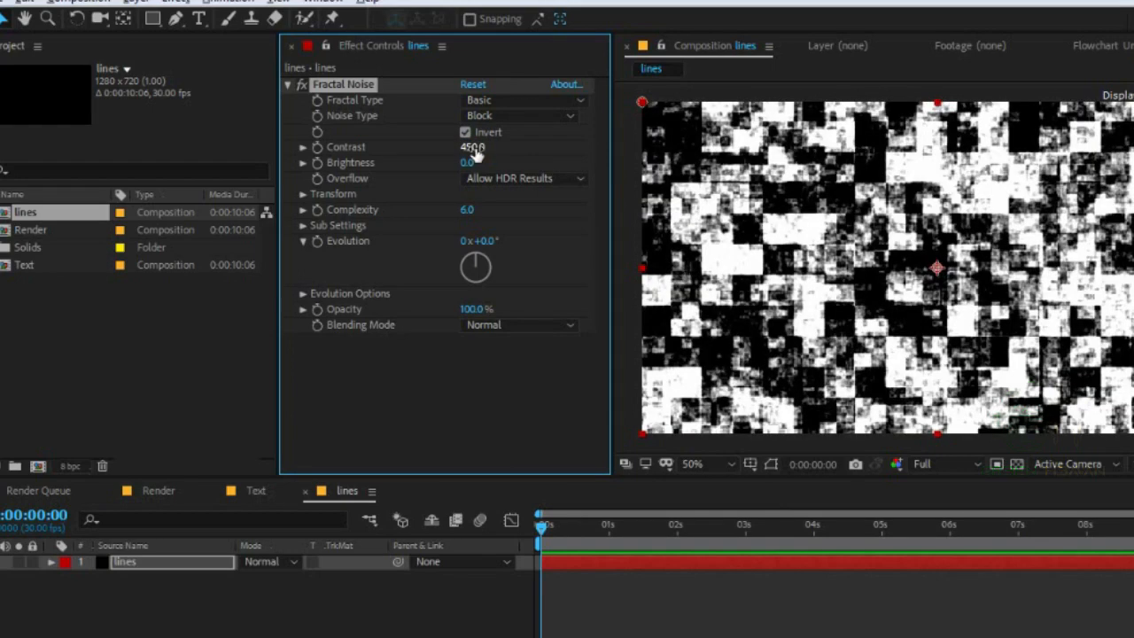
left_click(465, 163)
type("-240")
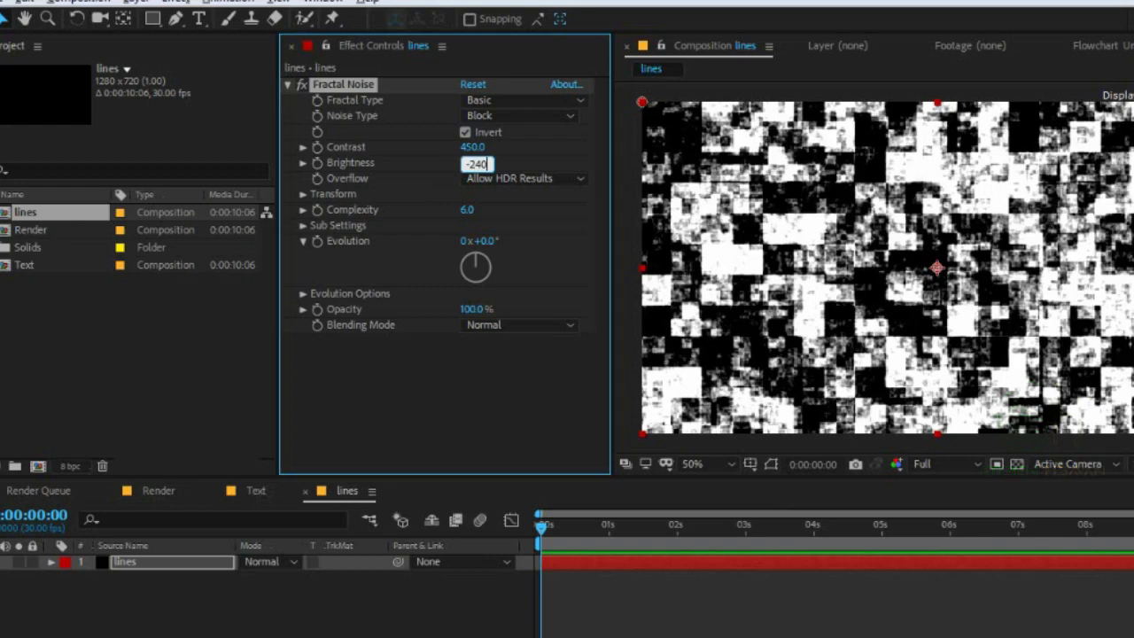
key("Return")
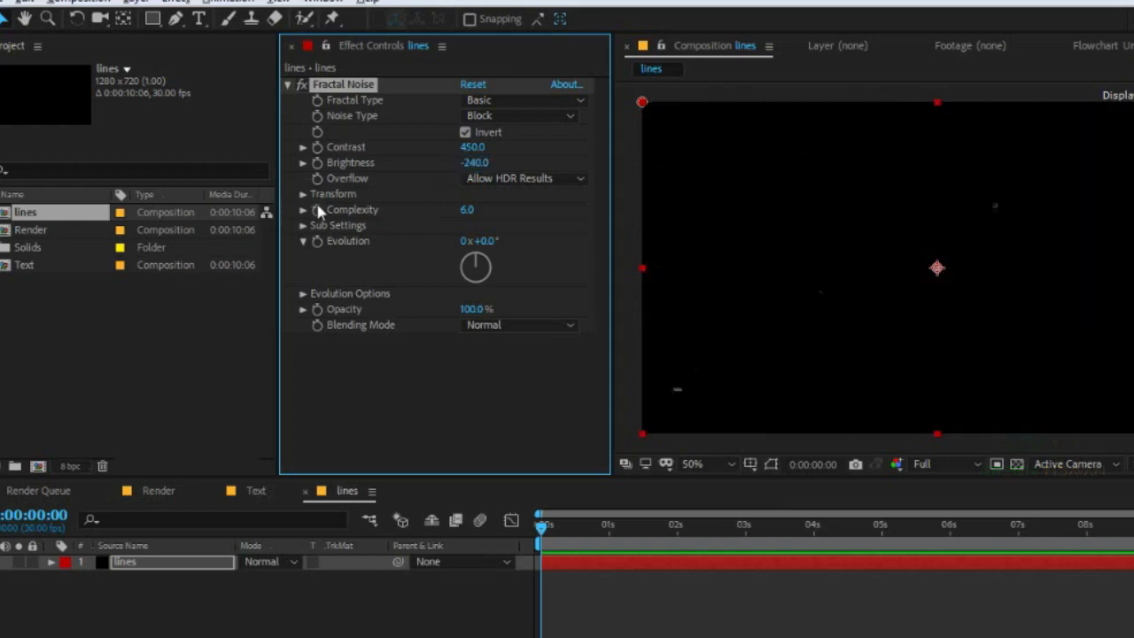
Turn off uniform scaling in the Fractal Noise transform, with scale width 50 and scale height 5000
left_click(302, 195)
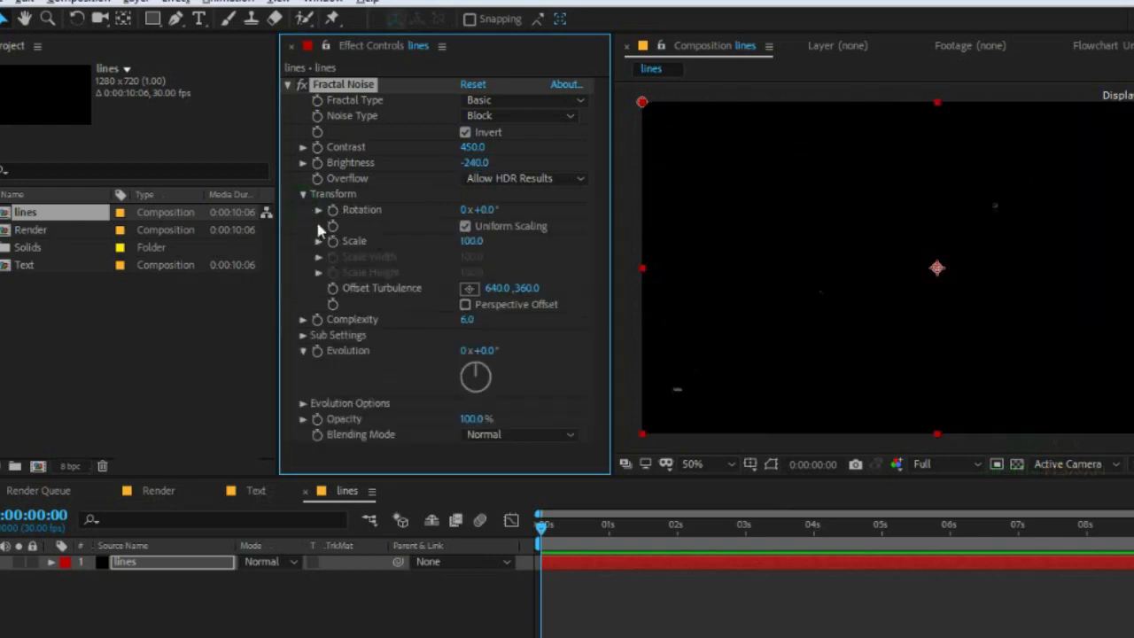
left_click(470, 242)
left_click(466, 227)
left_click(472, 255)
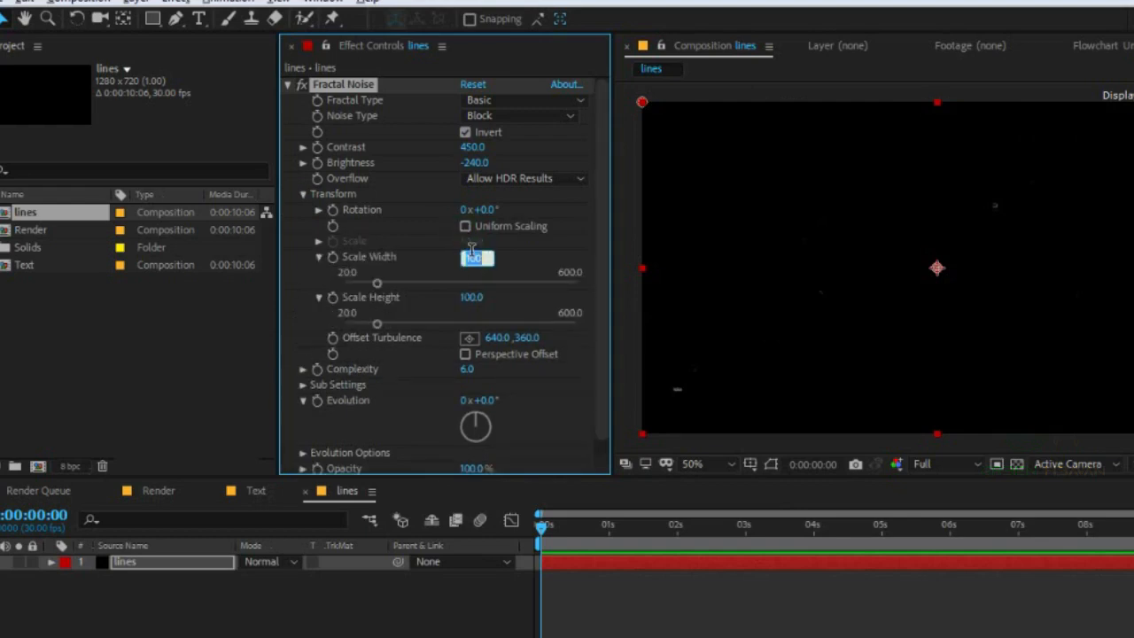
type("50")
key("Return")
left_click(477, 300)
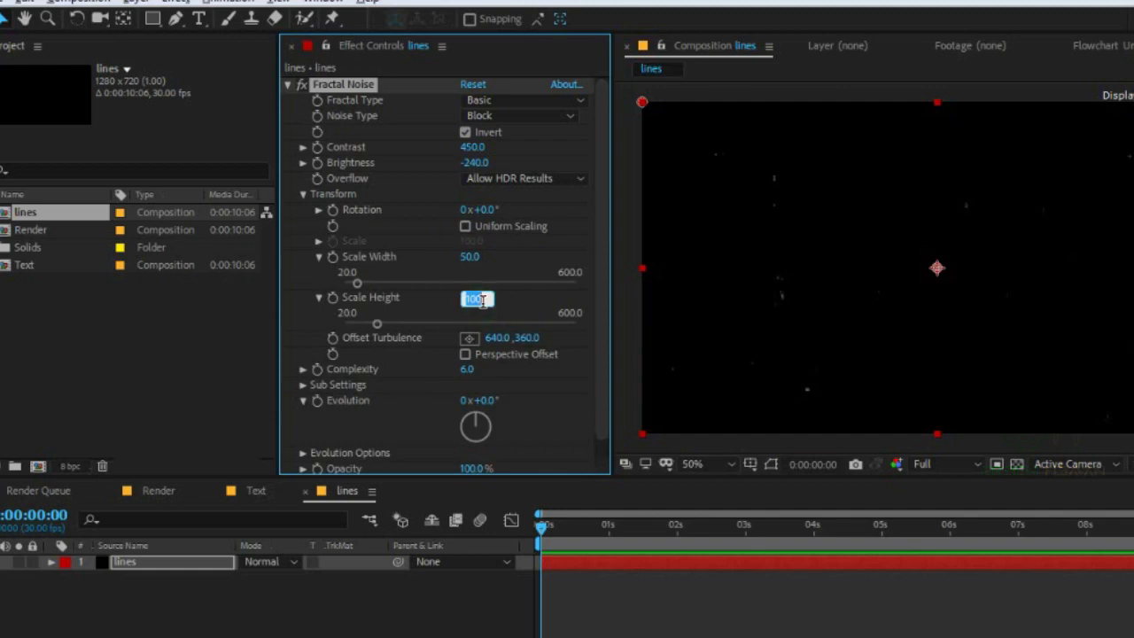
type("5000")
key("Return")
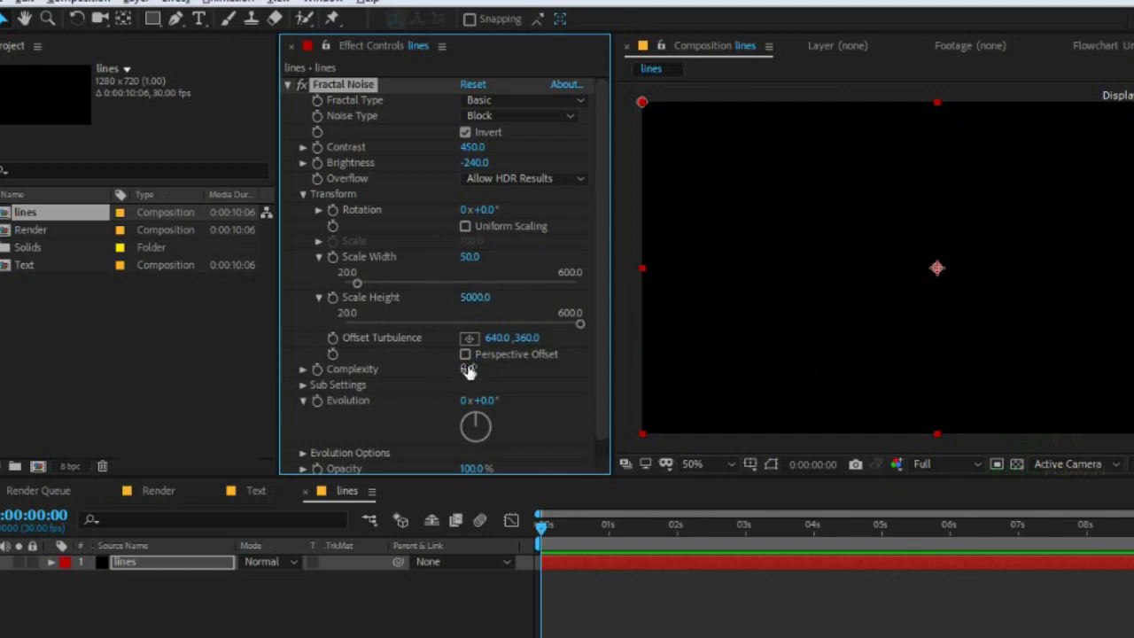
Set the Fractal Noise complexity to 2
left_click(467, 369)
type("2")
key("Return")
left_click_drag(628, 526, 484, 545)
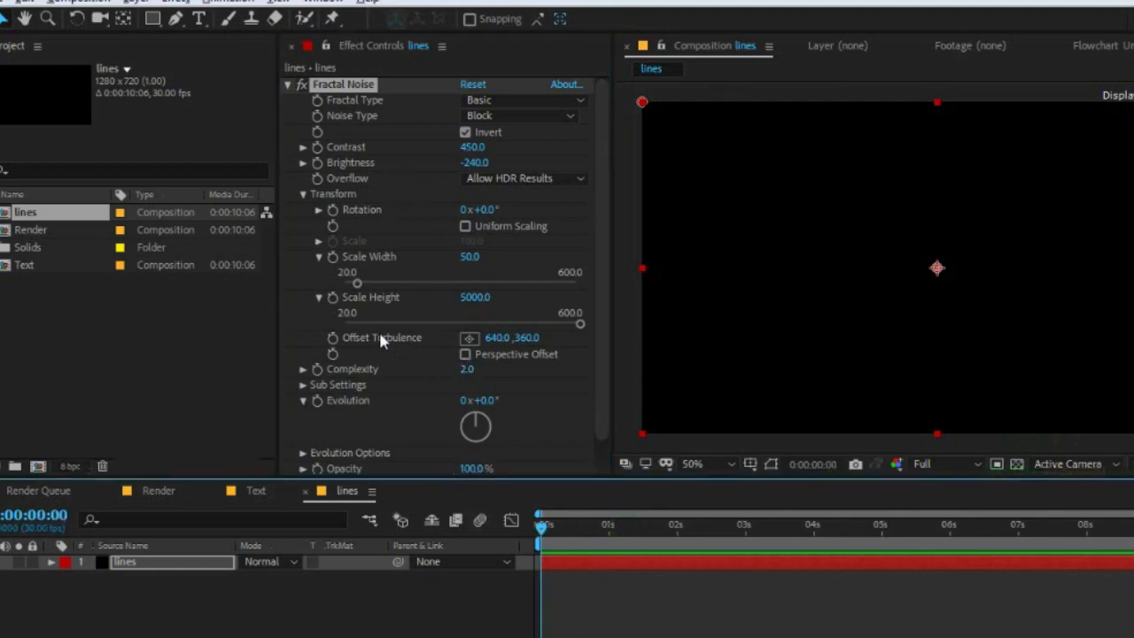
Keyframe the Fractal Noise Offset Turbulence Y value from 0 at the composition's start to -20000 at its end
left_click(332, 339)
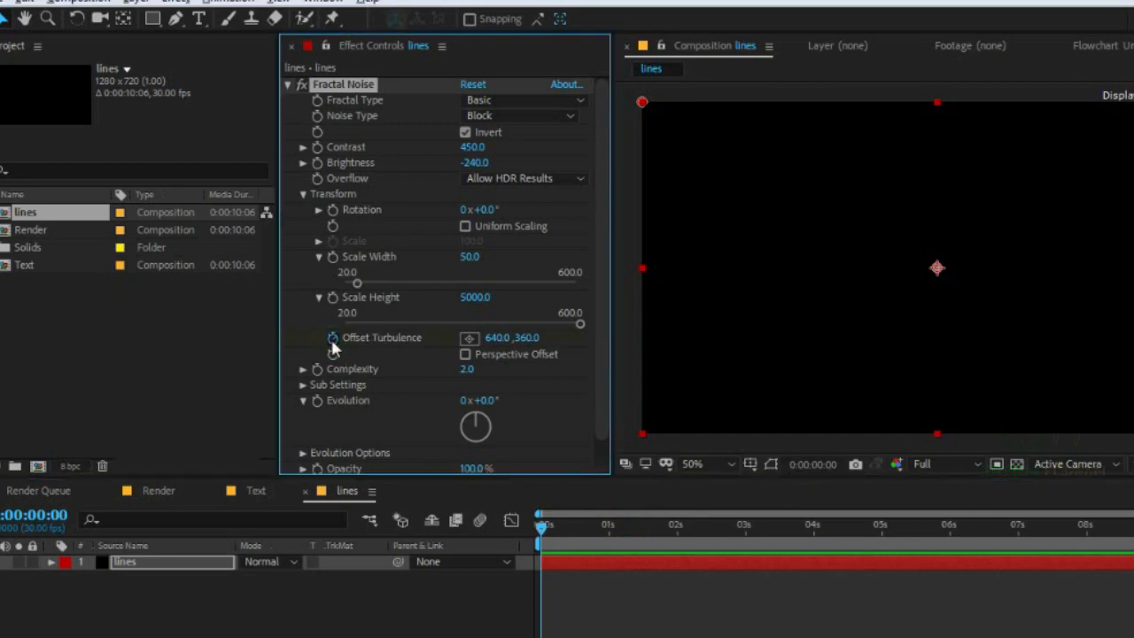
left_click(532, 338)
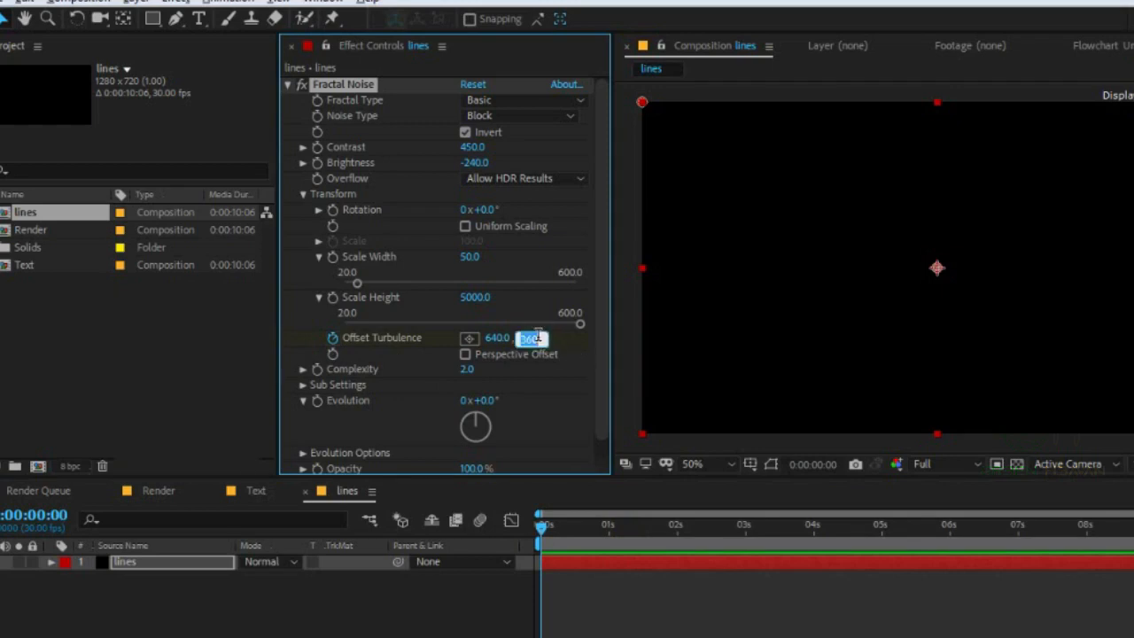
type("0")
key("Return")
left_click(1057, 525)
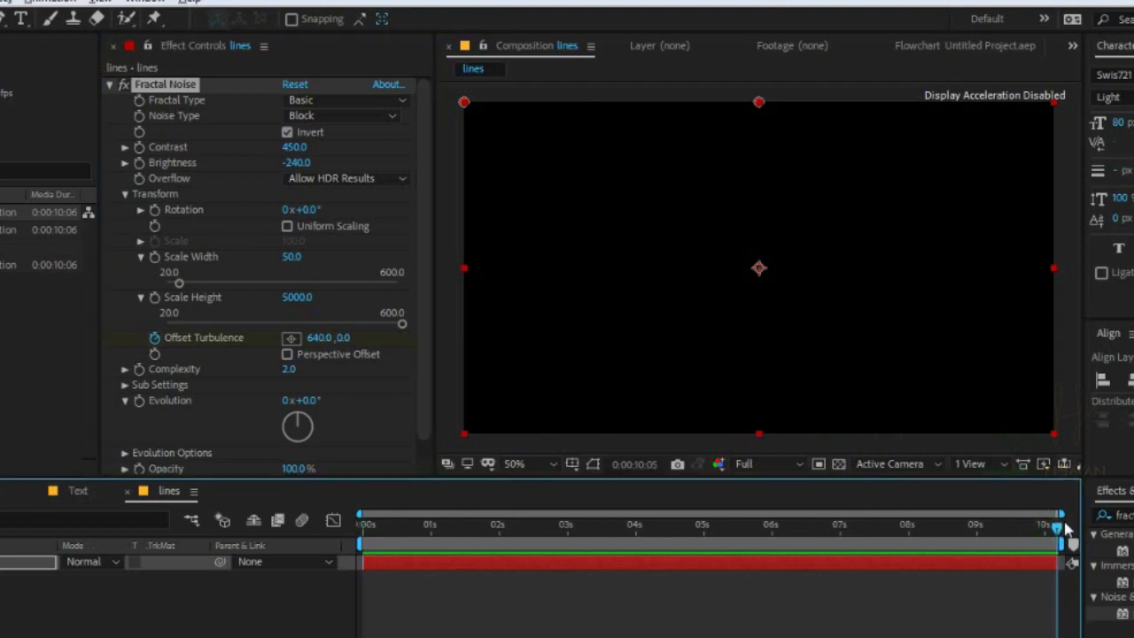
left_click(341, 340)
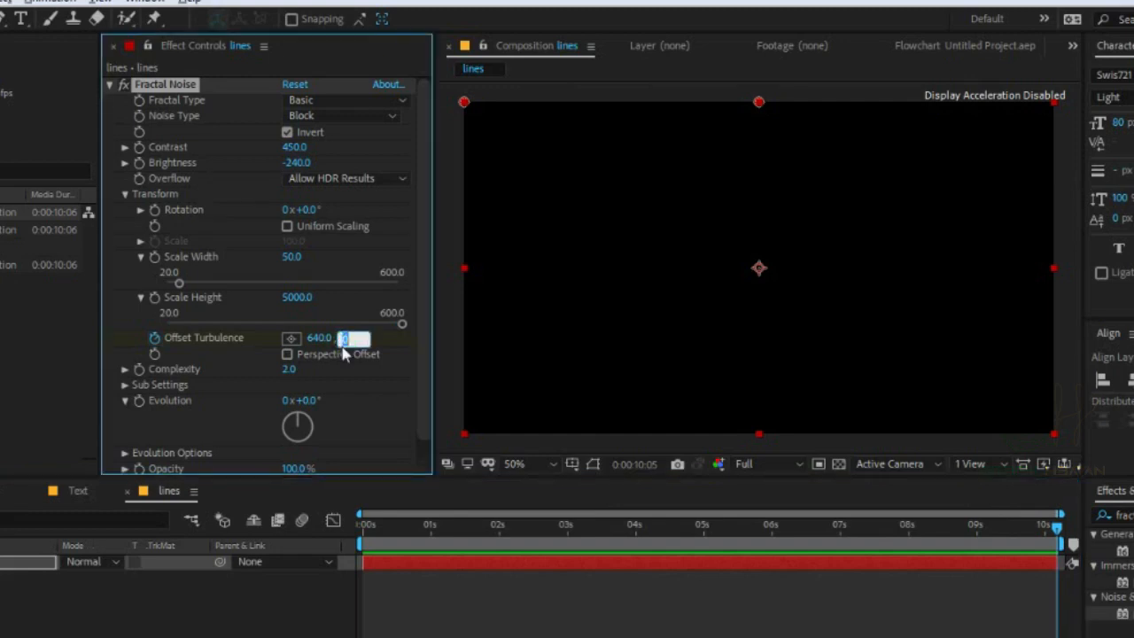
type("-20000")
Preview the moving lines from the start and adjust the Fractal Noise Evolution to -8°
left_click(362, 524)
key("space")
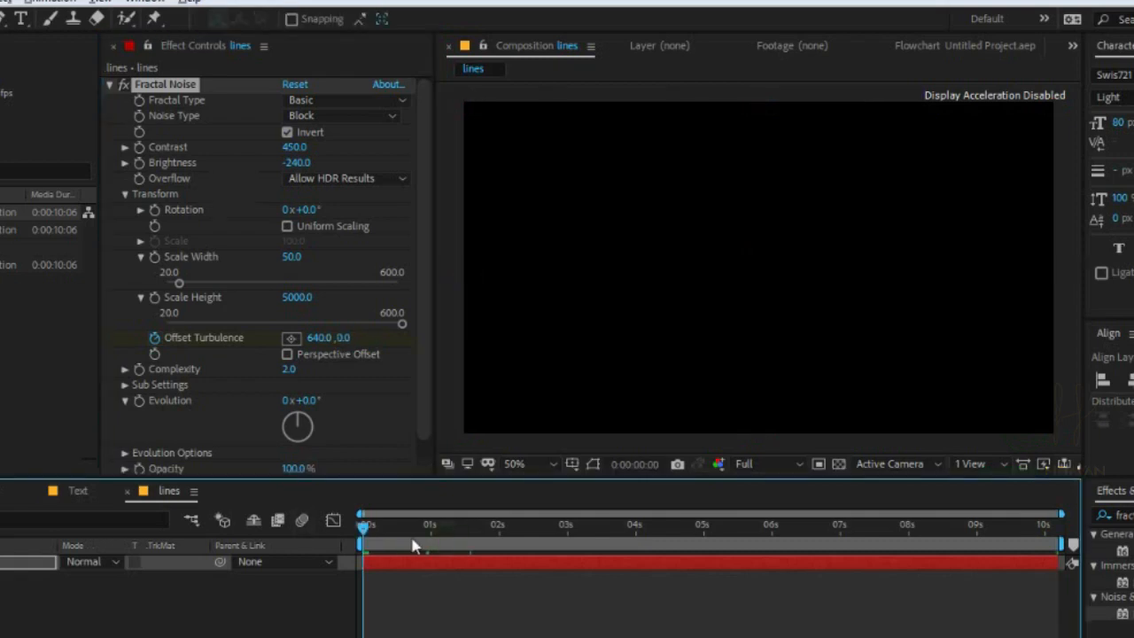
key("space")
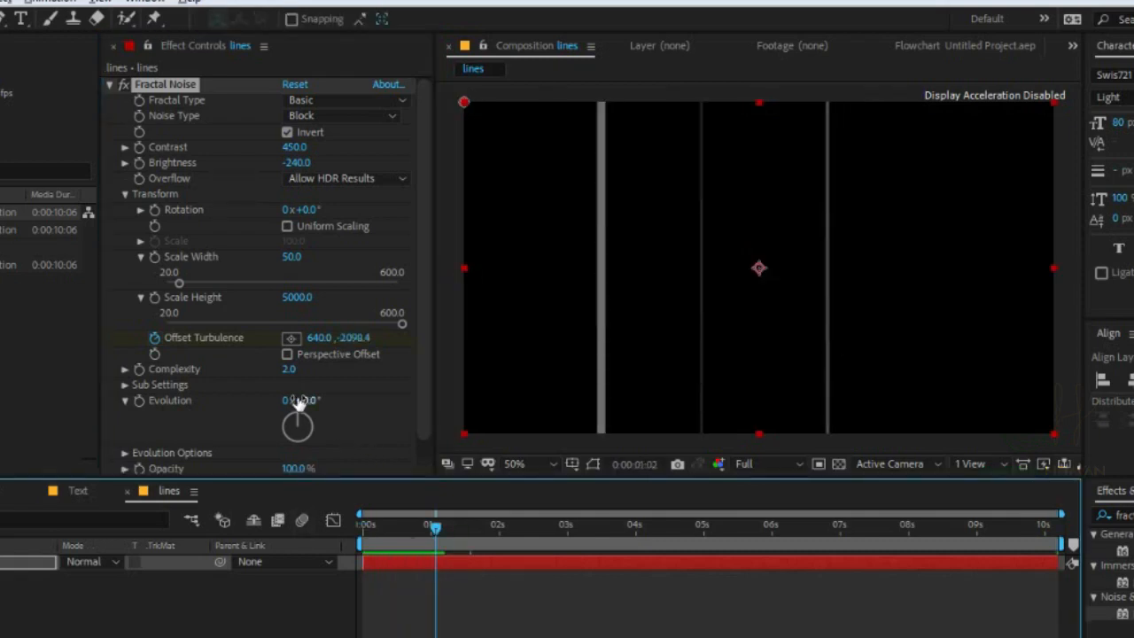
left_click_drag(309, 405, 287, 386)
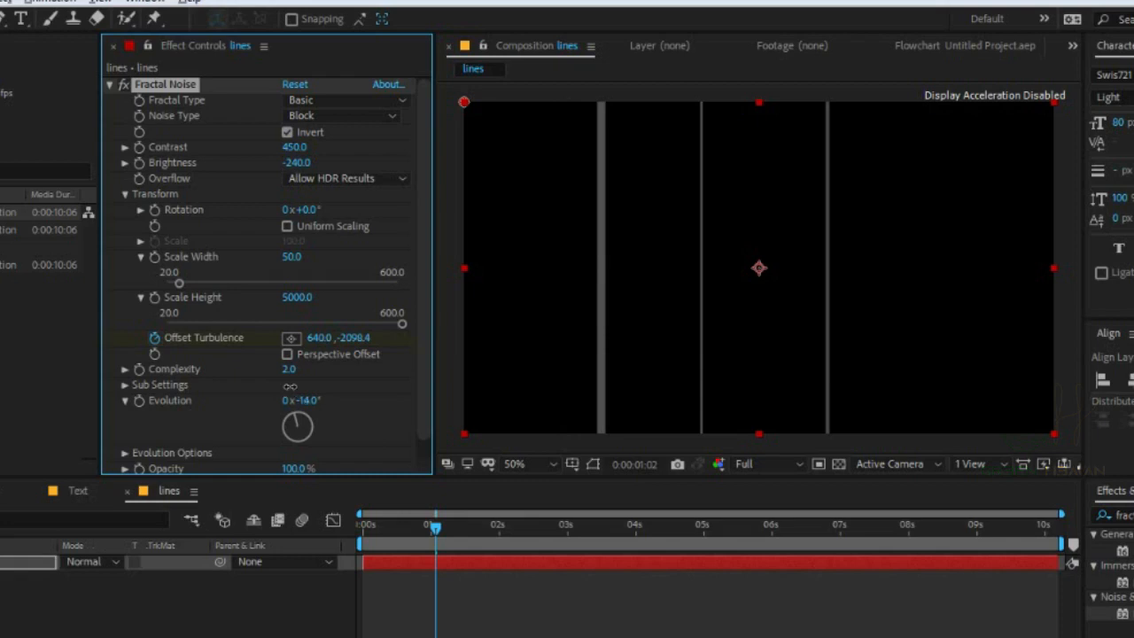
left_click_drag(435, 527, 461, 542)
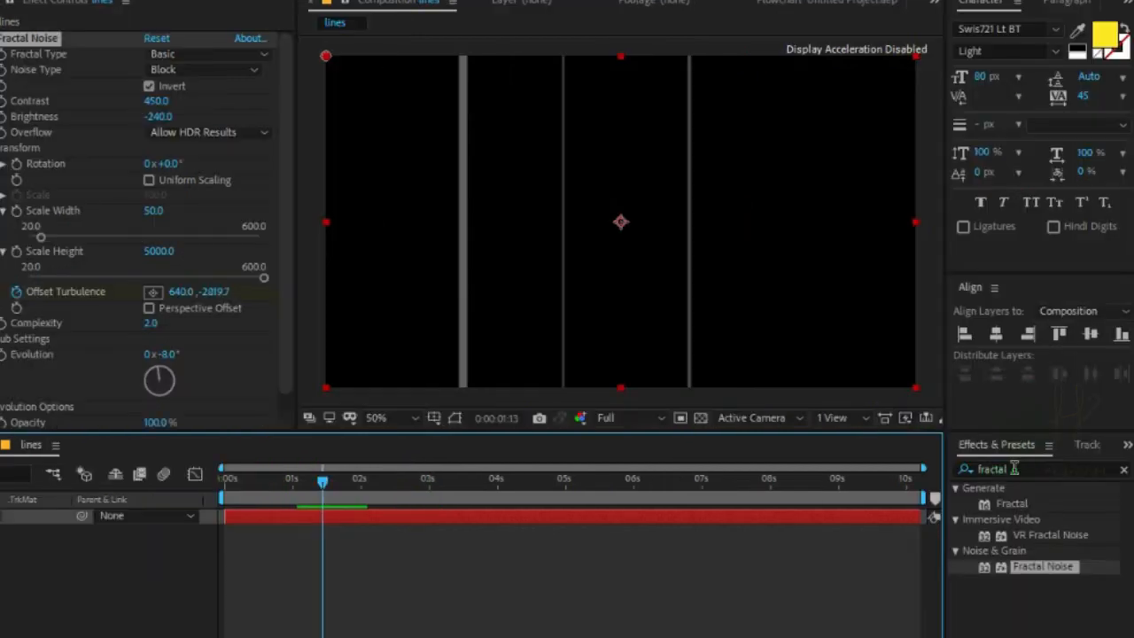
Add the Curves effect to the lines layer and pull its RGB curve steeply upward to brighten the lines
key("ctrl+f")
type("c")
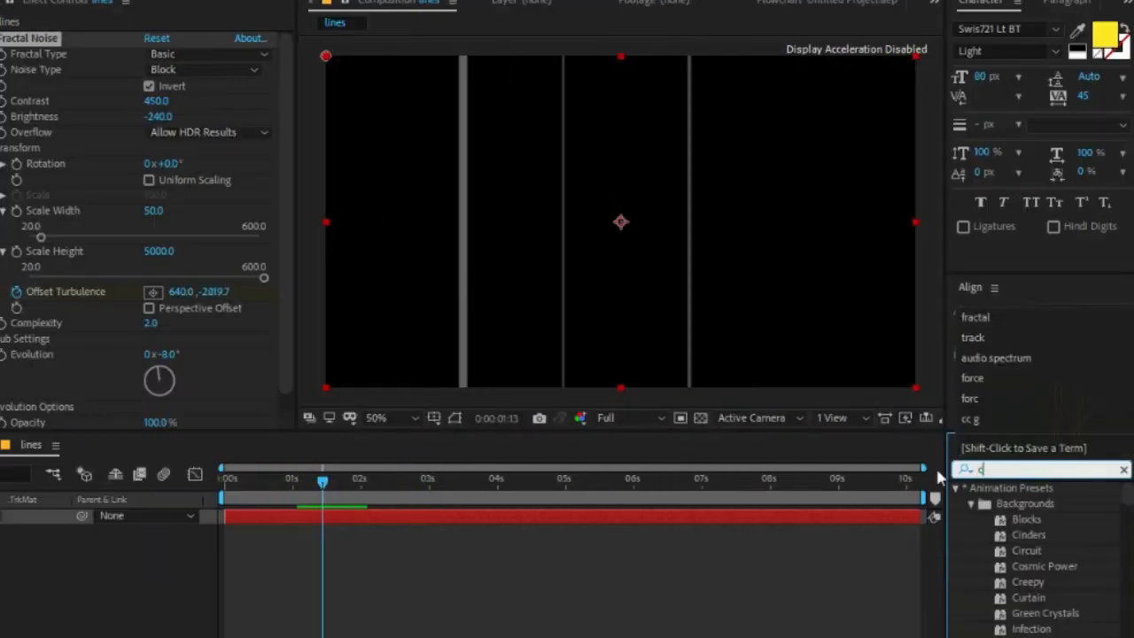
type("urv")
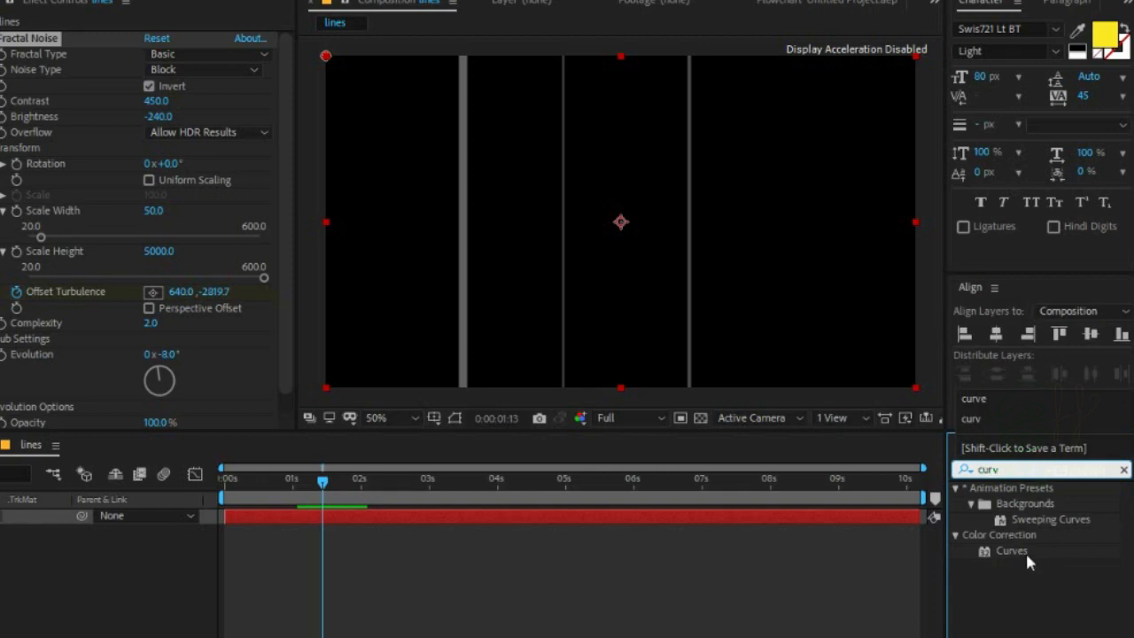
left_click_drag(1017, 551, 363, 513)
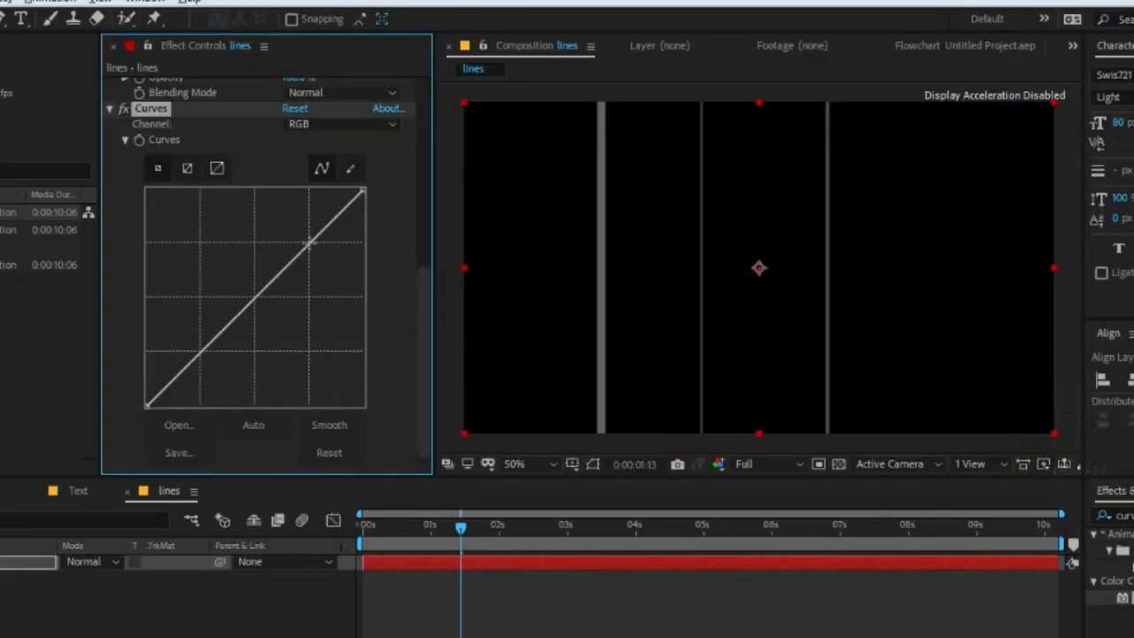
left_click(309, 243)
left_click_drag(309, 243, 226, 197)
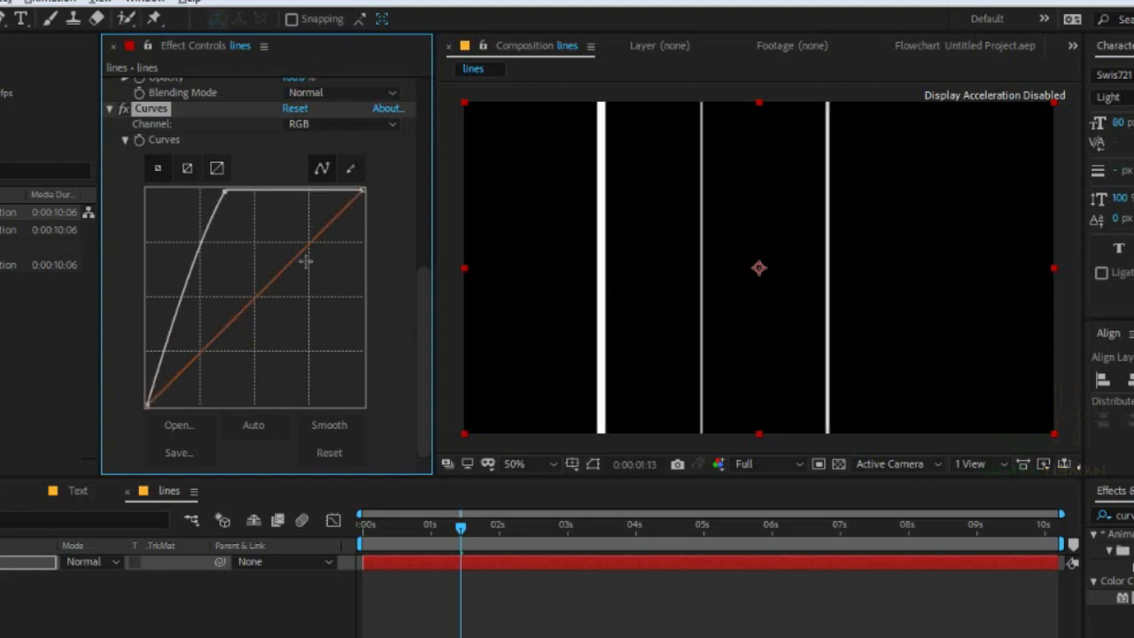
mouse_move(425, 544)
left_mouse_down()
mouse_move(534, 550)
mouse_move(375, 549)
mouse_move(425, 546)
left_mouse_up()
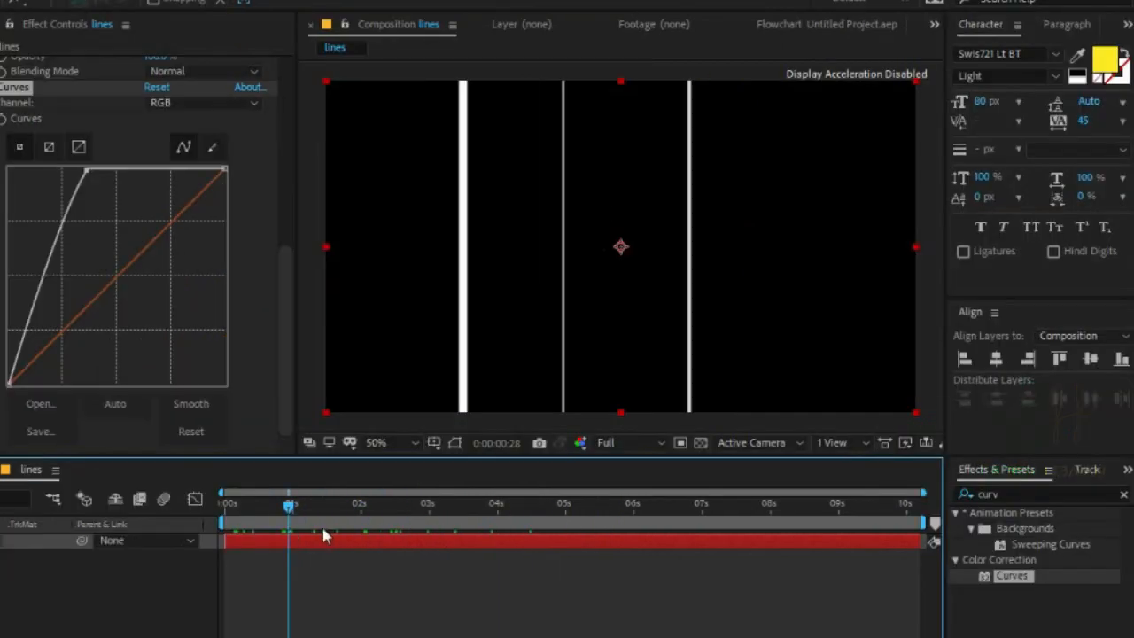
Find the Turbulent Displace effect and apply it to the lines layer
left_click(1023, 494)
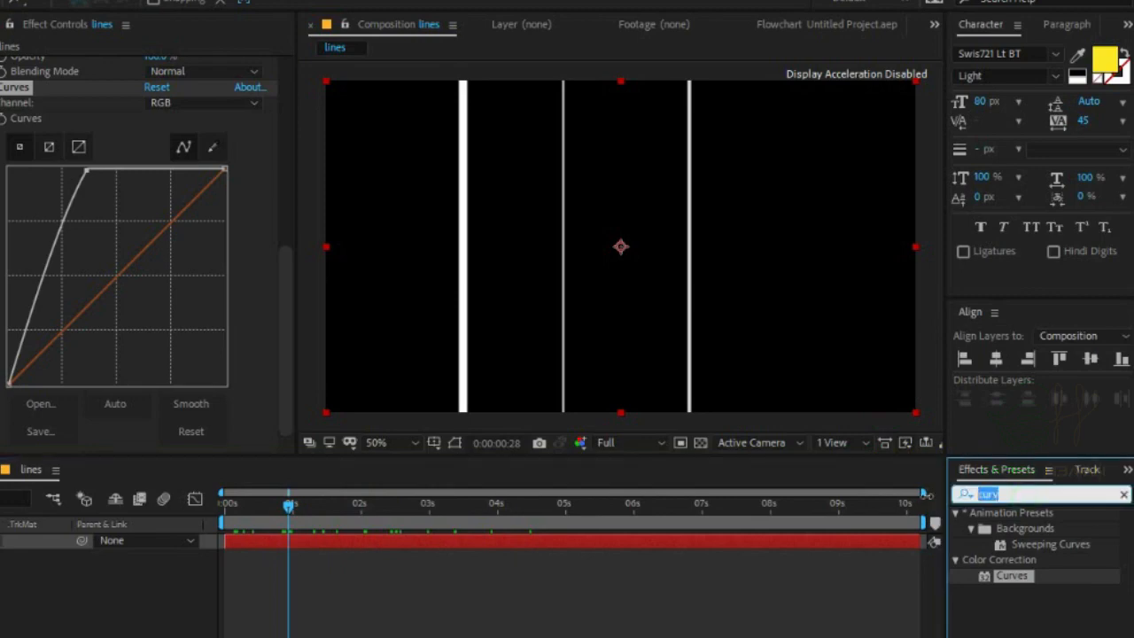
type("tu")
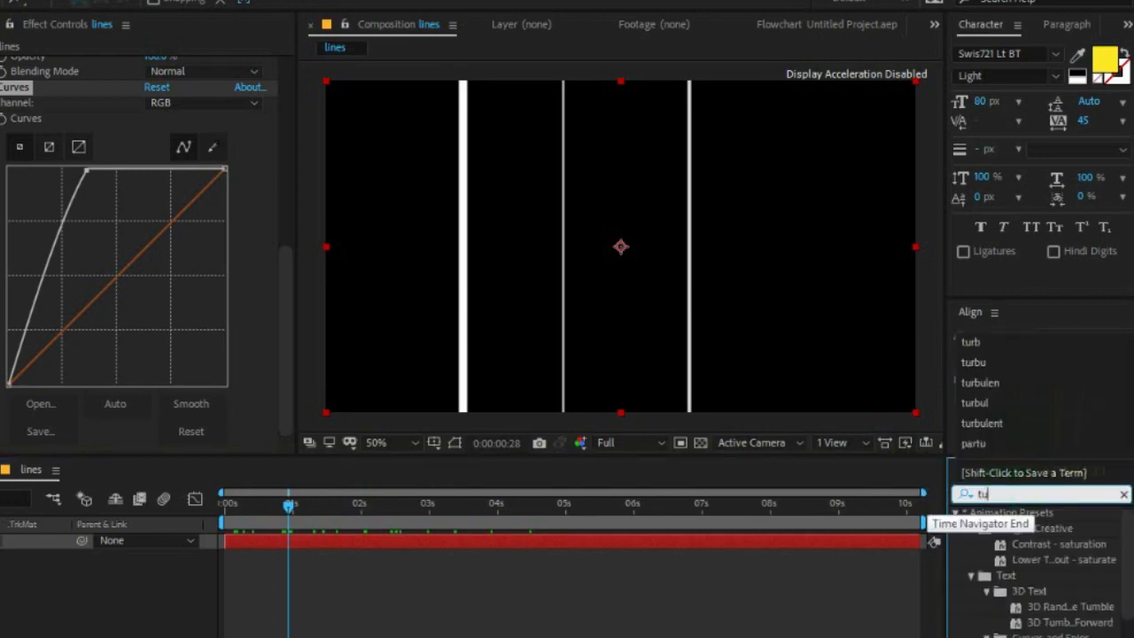
type("rbule")
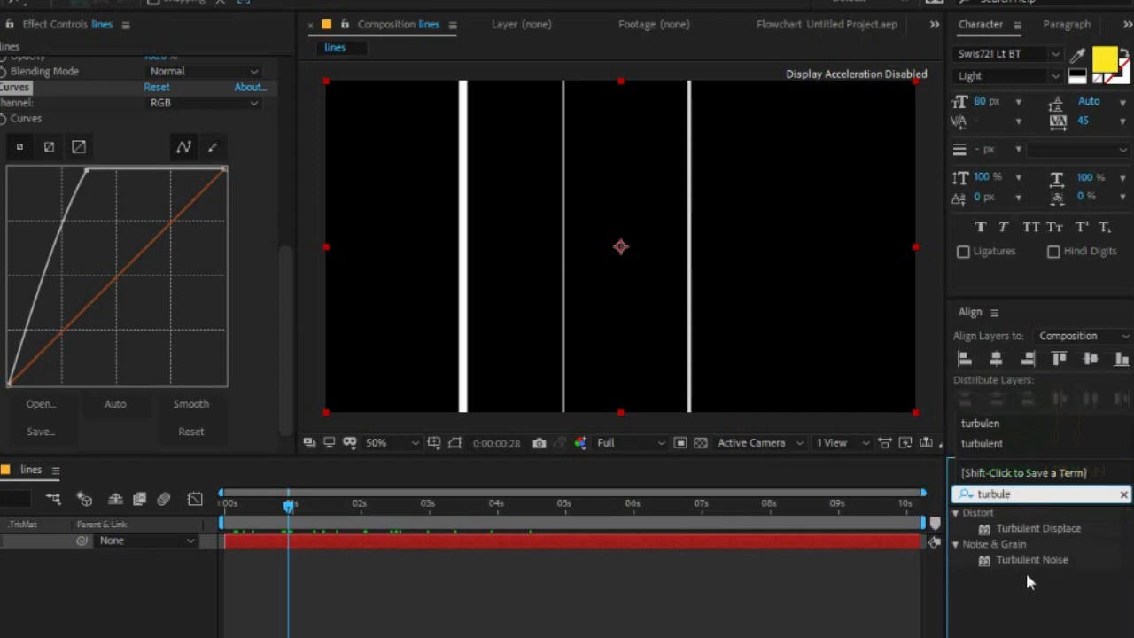
left_click(1003, 532)
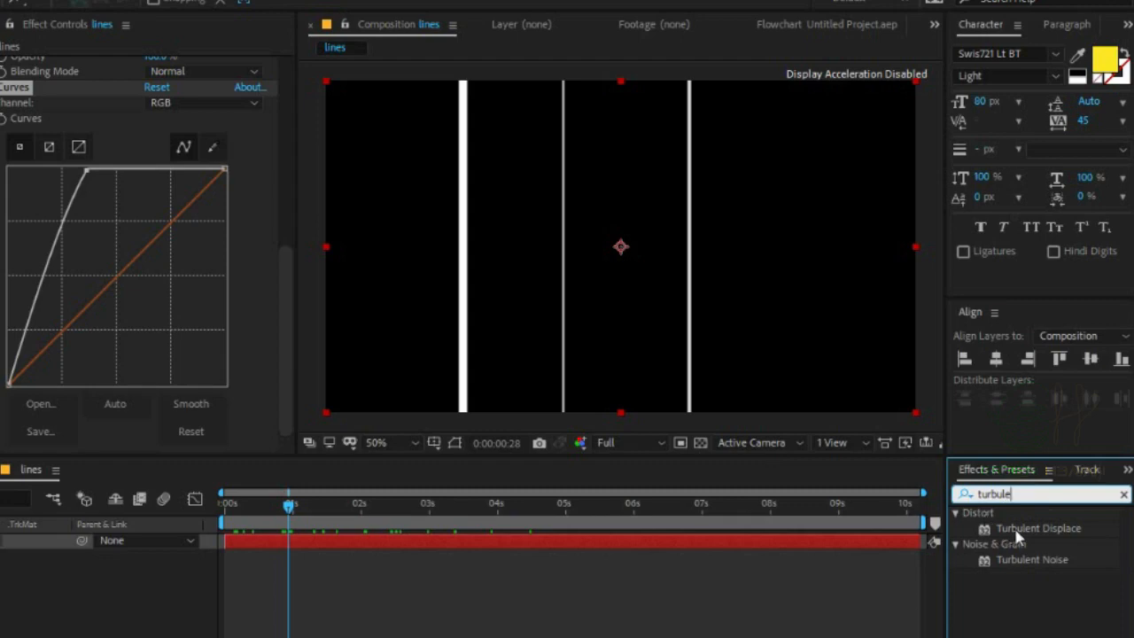
left_click_drag(1017, 535, 415, 537)
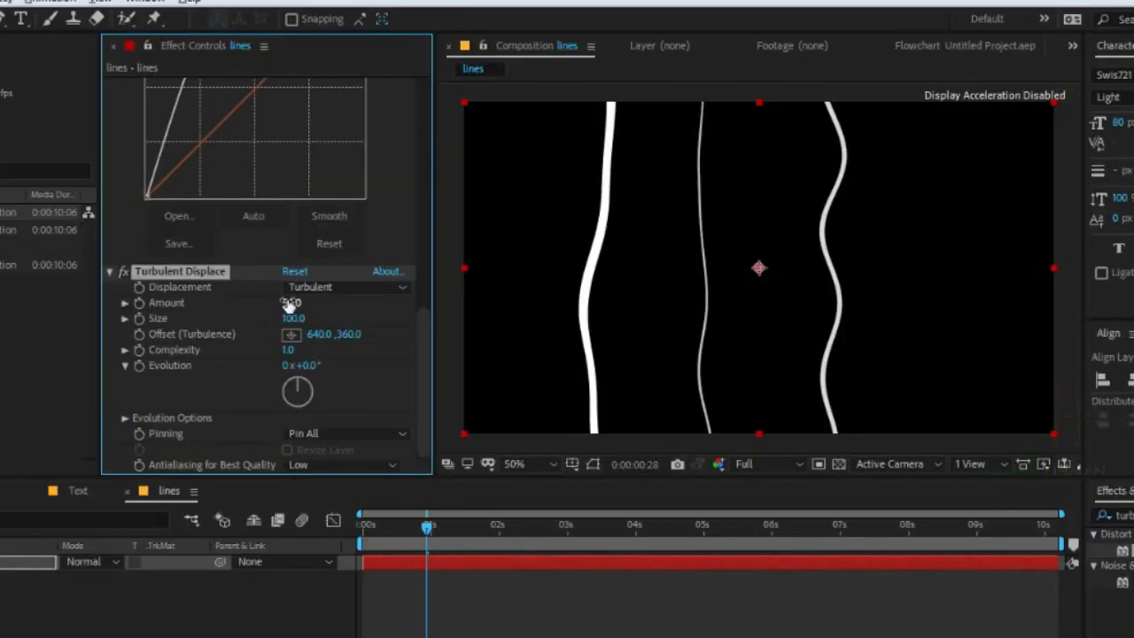
Set the Turbulent Displace Amount to 90 and its Size to 400
left_click(289, 302)
type("90")
key("Return")
left_click(296, 319)
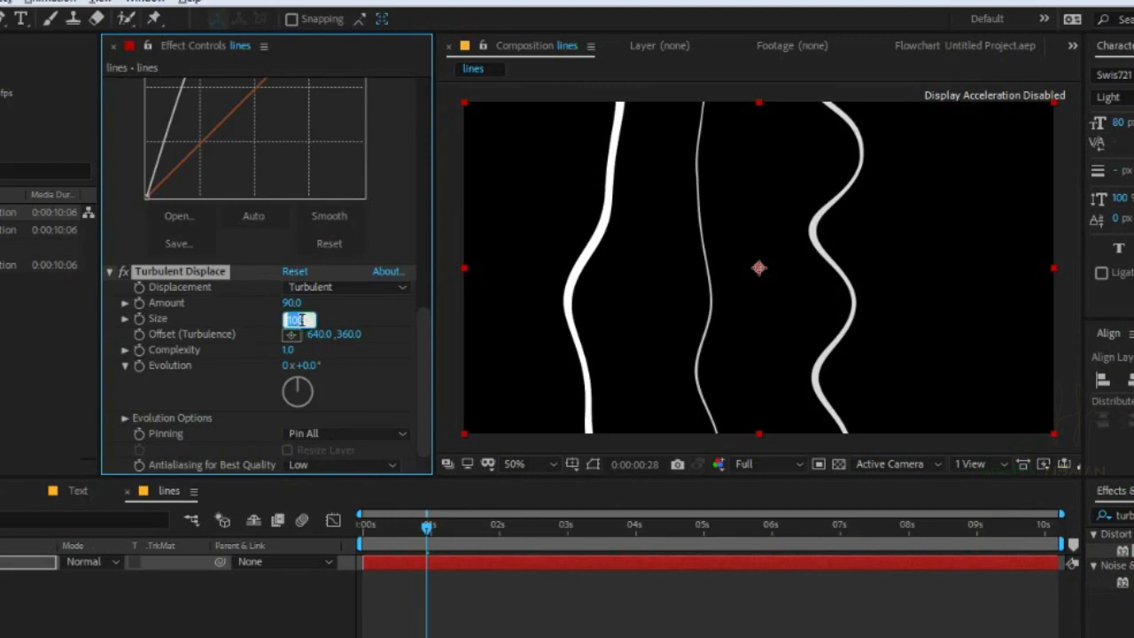
type("400")
key("Return")
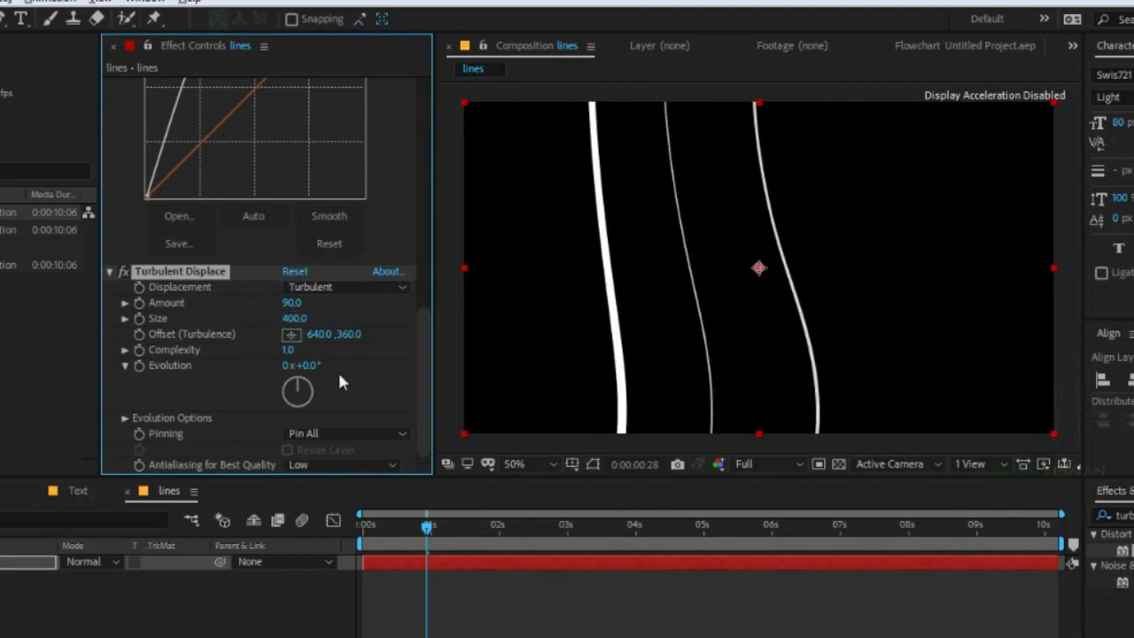
Drive the Turbulent Displace Evolution with the expression time*70
left_click(139, 366)
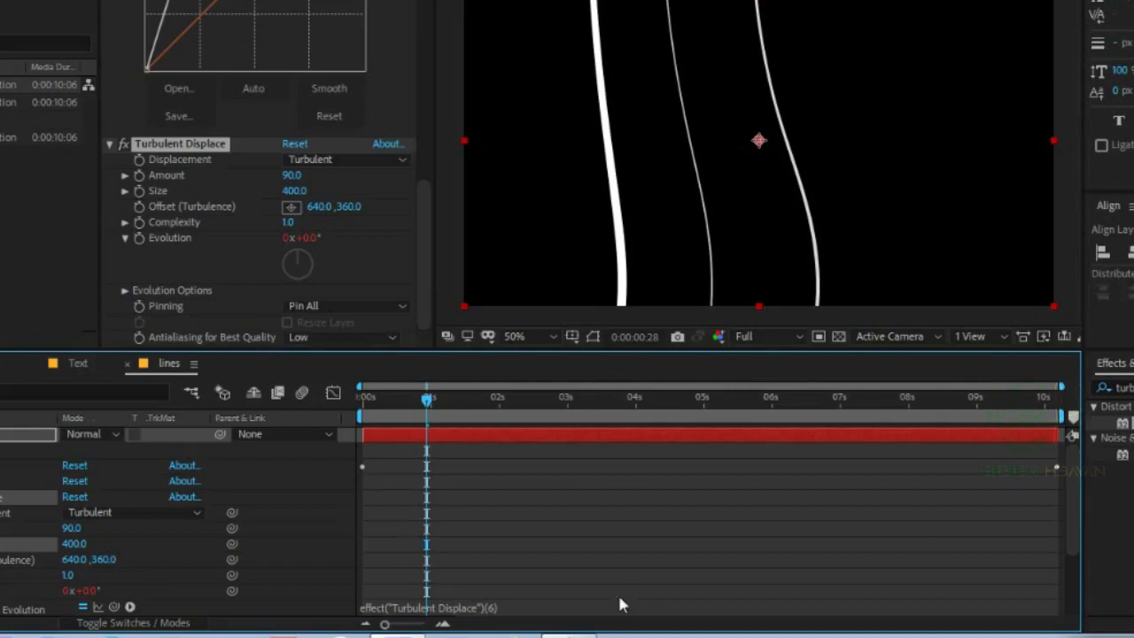
left_click(537, 608)
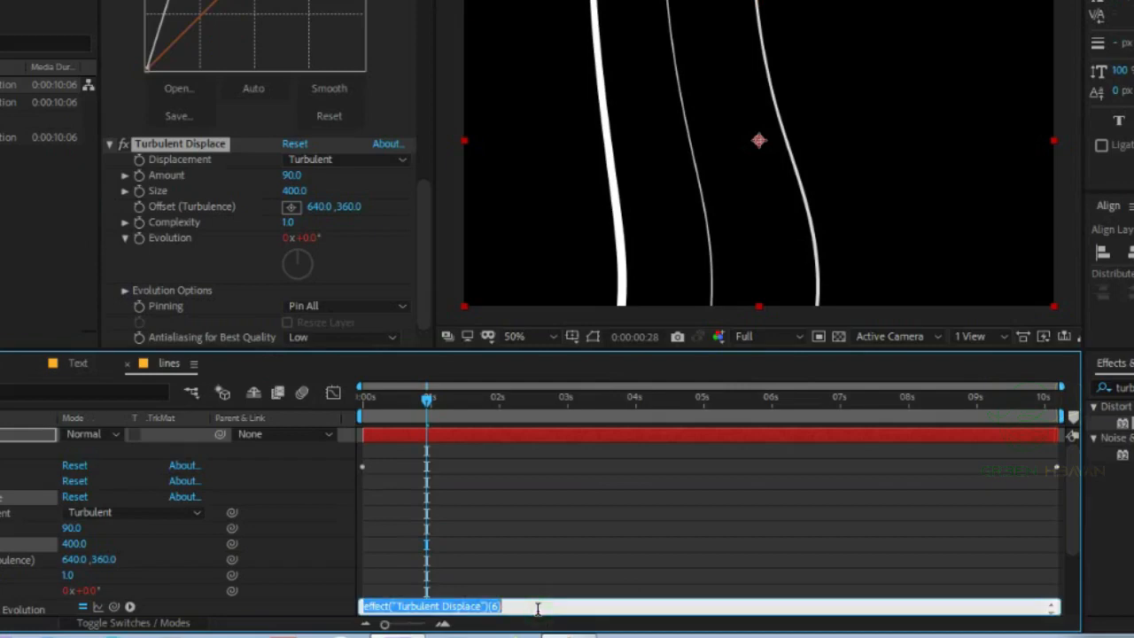
type("time")
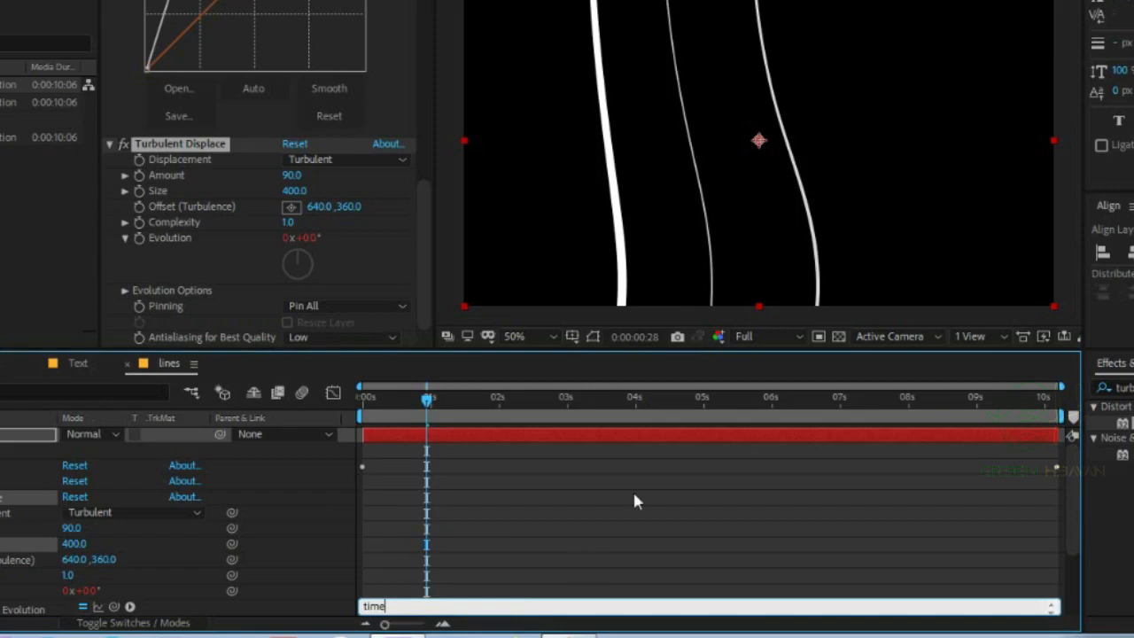
type("*70")
left_click(44, 227)
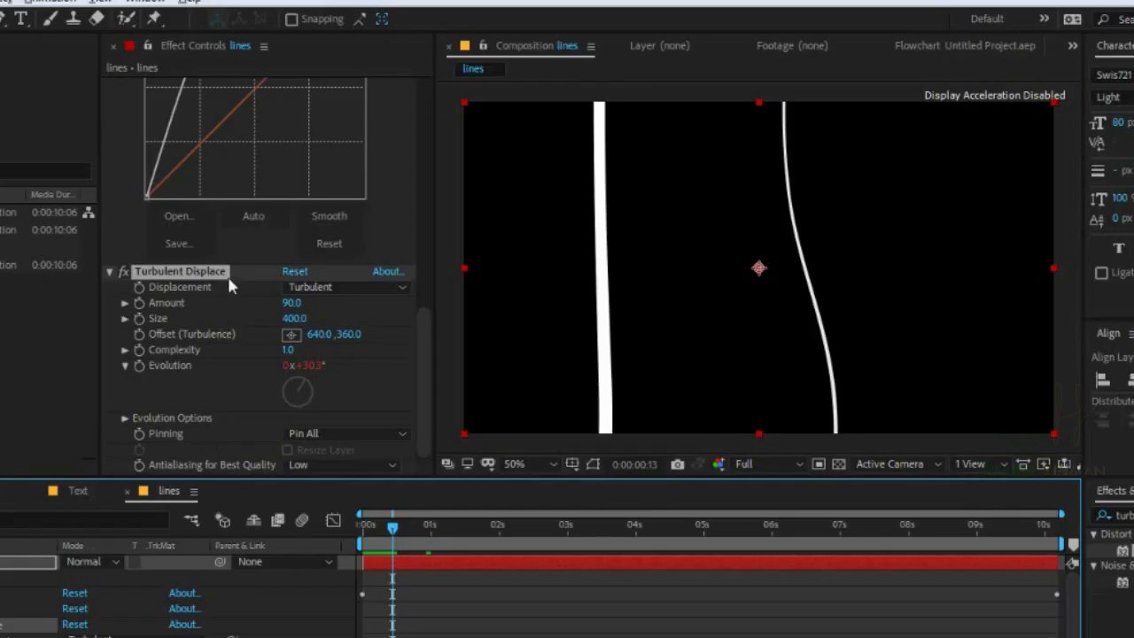
Collapse the existing effects' settings and apply the Linear Wipe transition effect to the lines layer
scroll(228, 275, "up", 8)
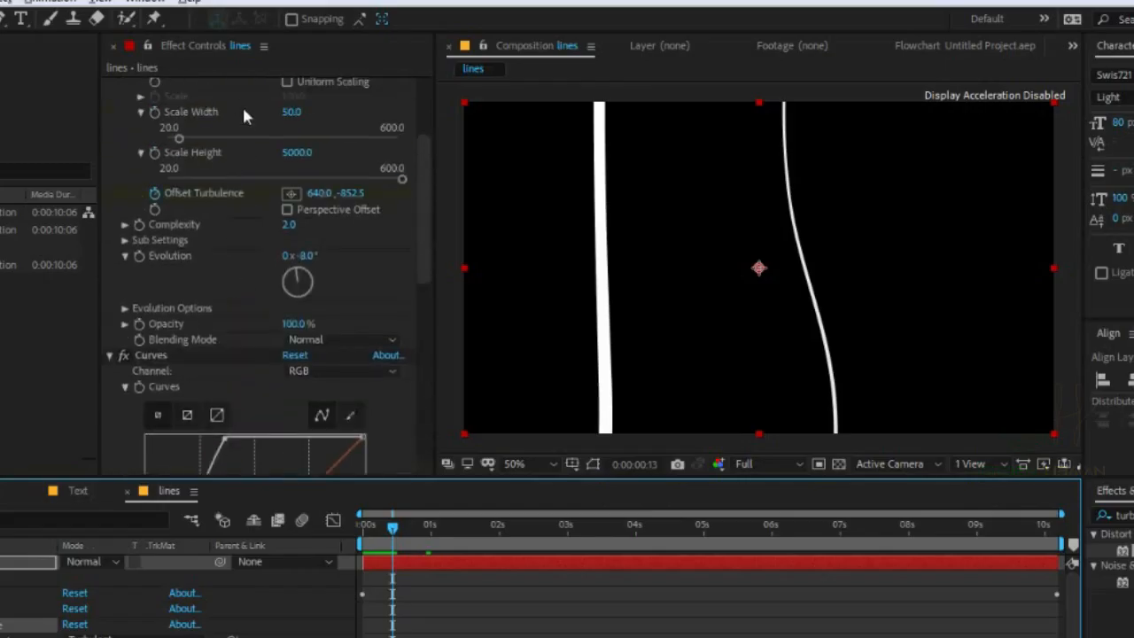
left_click(359, 59)
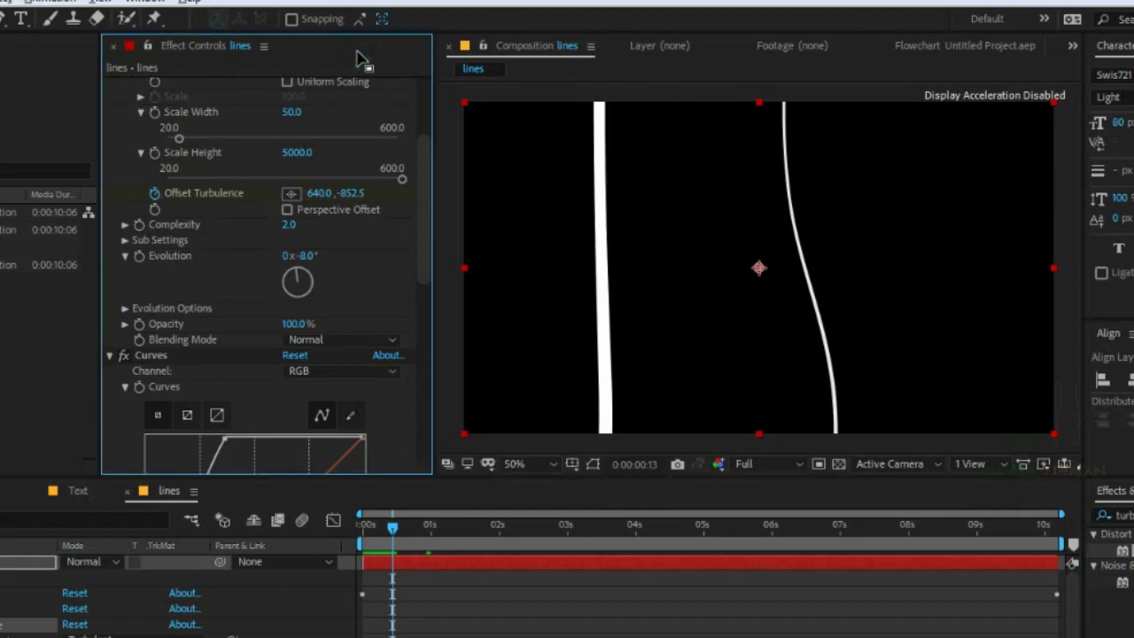
left_click(111, 356, "ctrl")
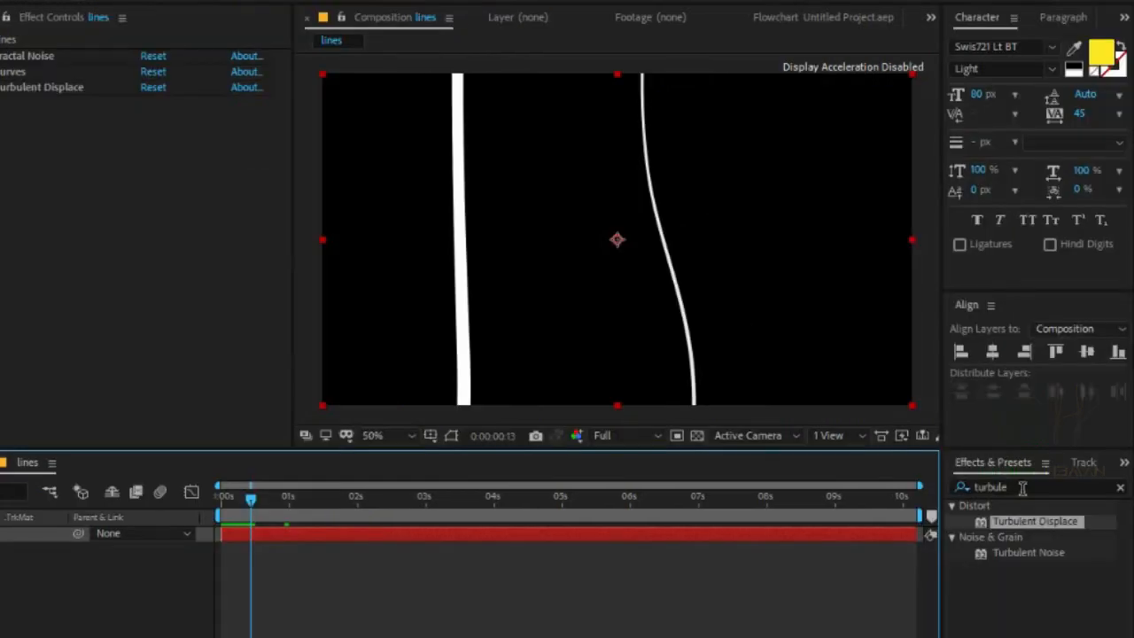
left_click_drag(1023, 490, 946, 490)
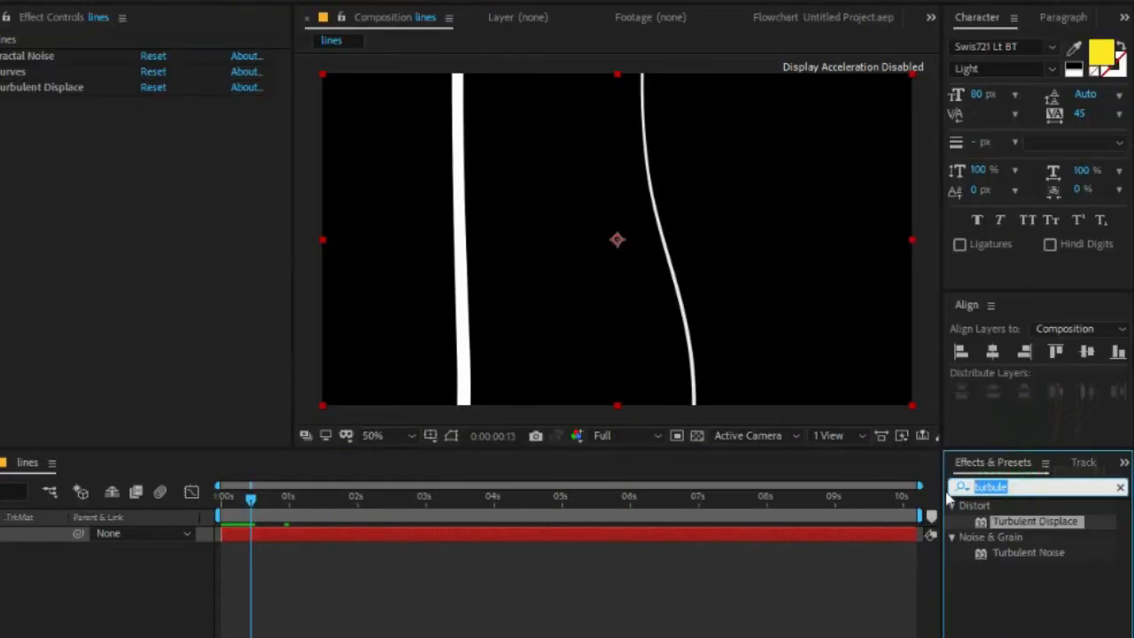
type("linea")
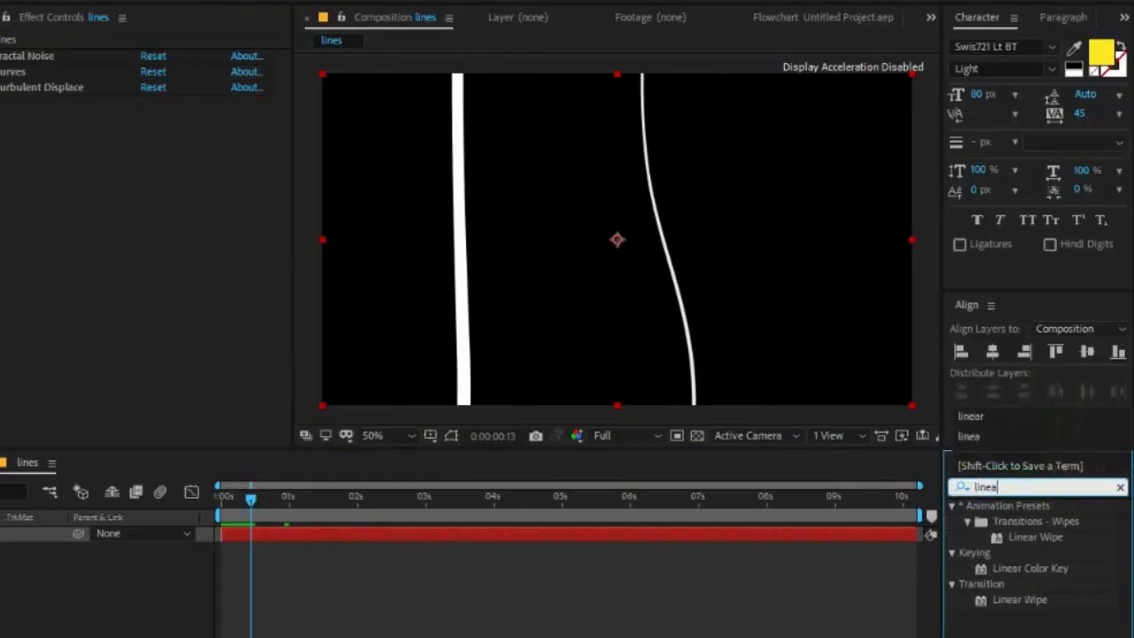
type("r")
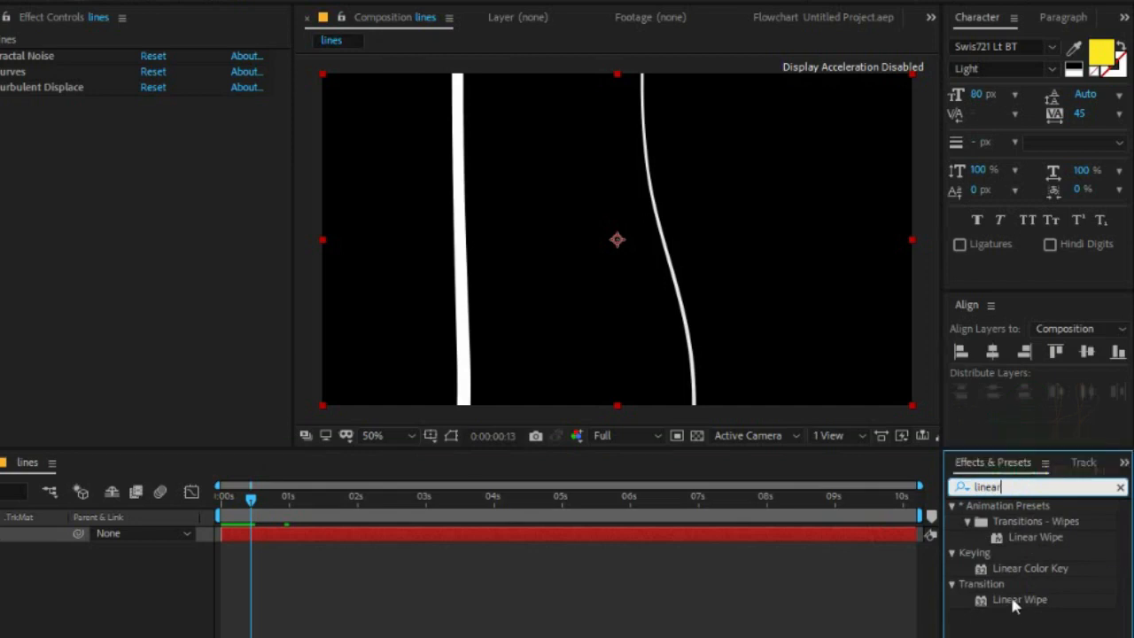
left_click(1017, 602)
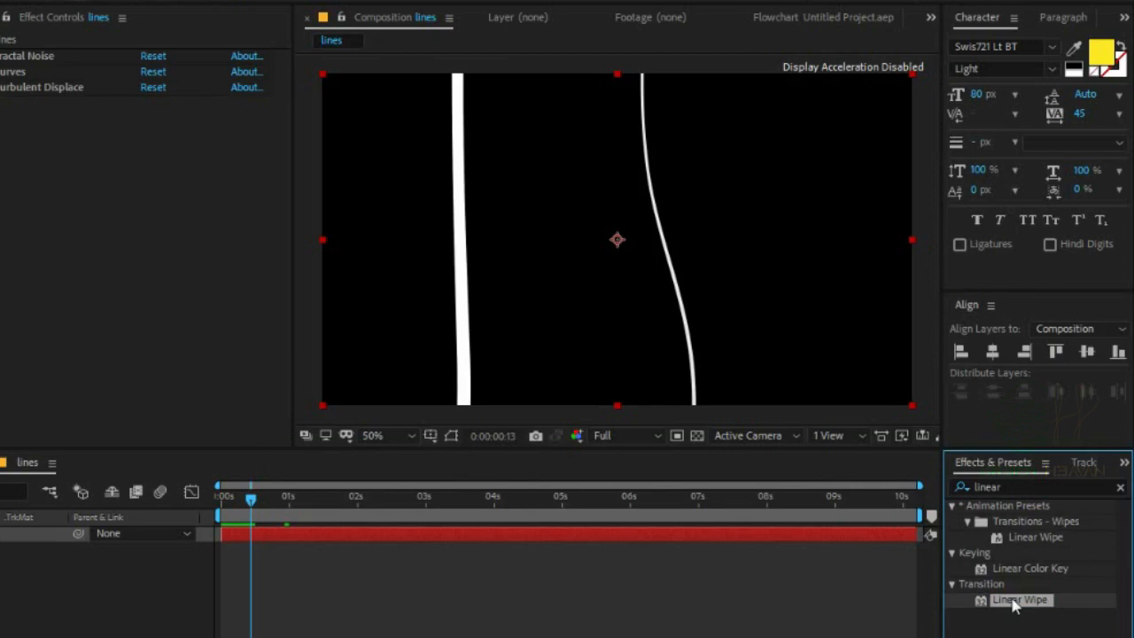
double_click(1016, 602)
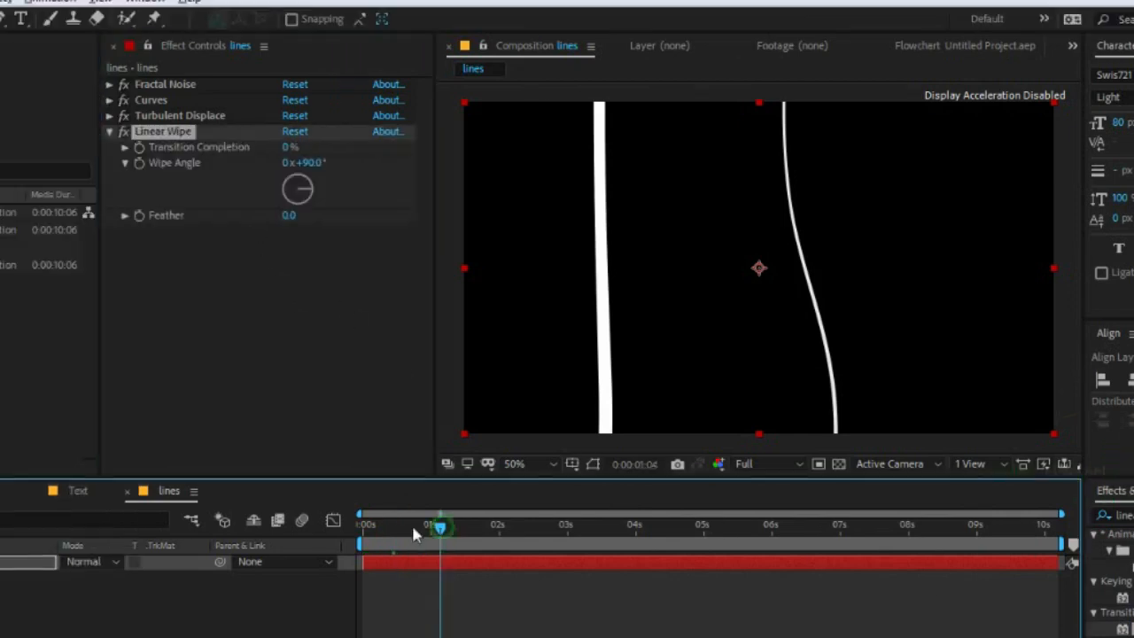
Keyframe the Linear Wipe Transition Completion from 100% at the composition's start to 25% at frame 10
left_click_drag(412, 523, 286, 519)
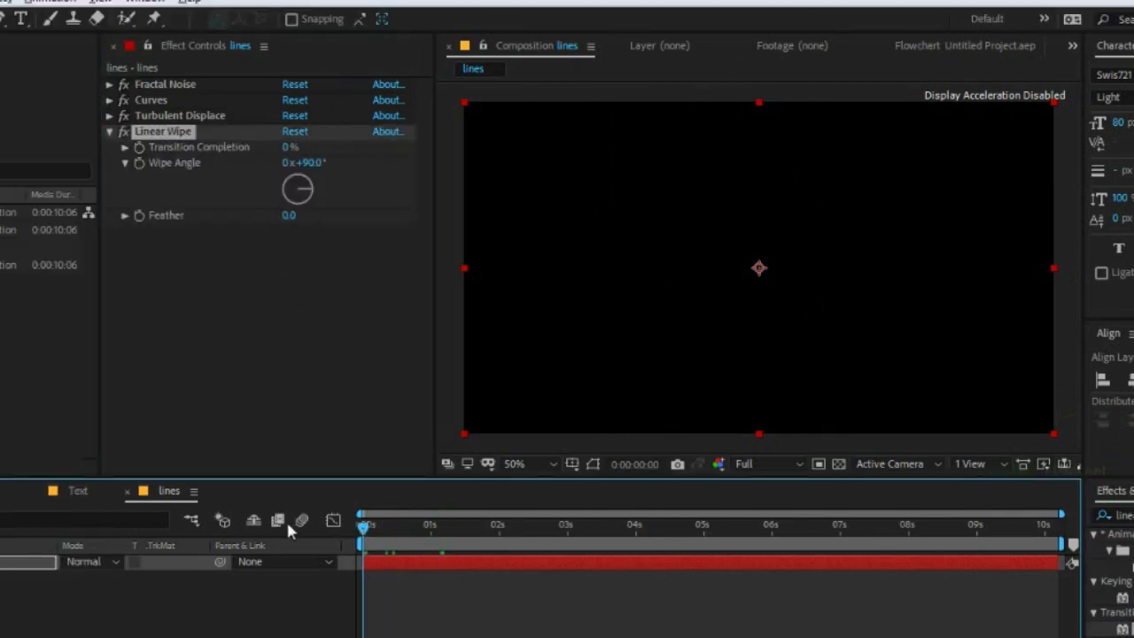
left_click(137, 148)
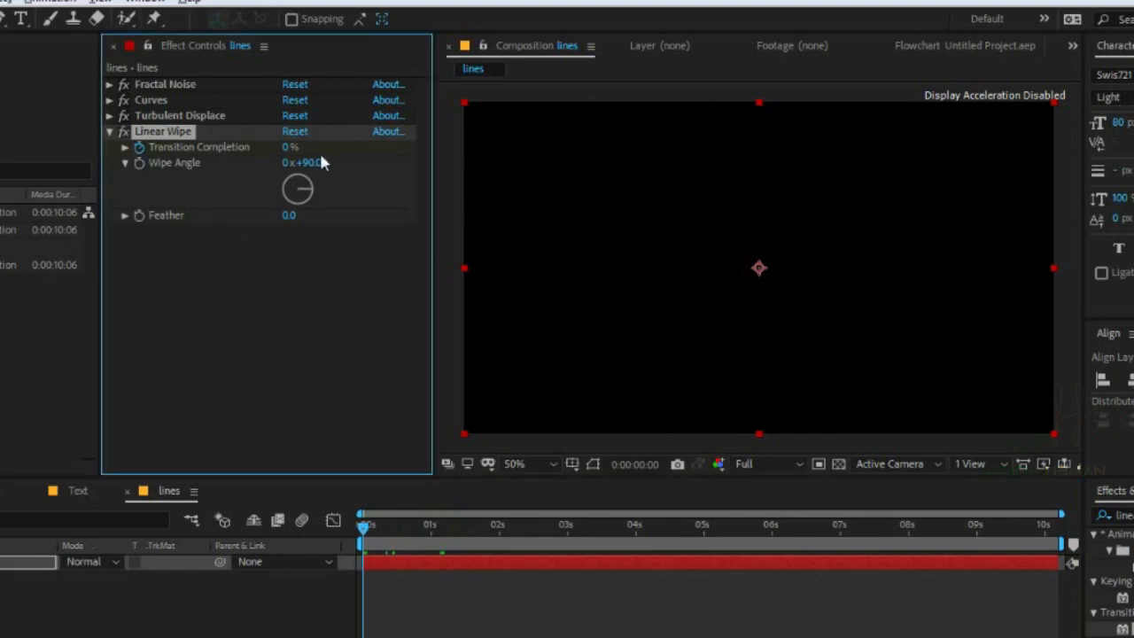
left_click_drag(288, 148, 471, 158)
key("equal")
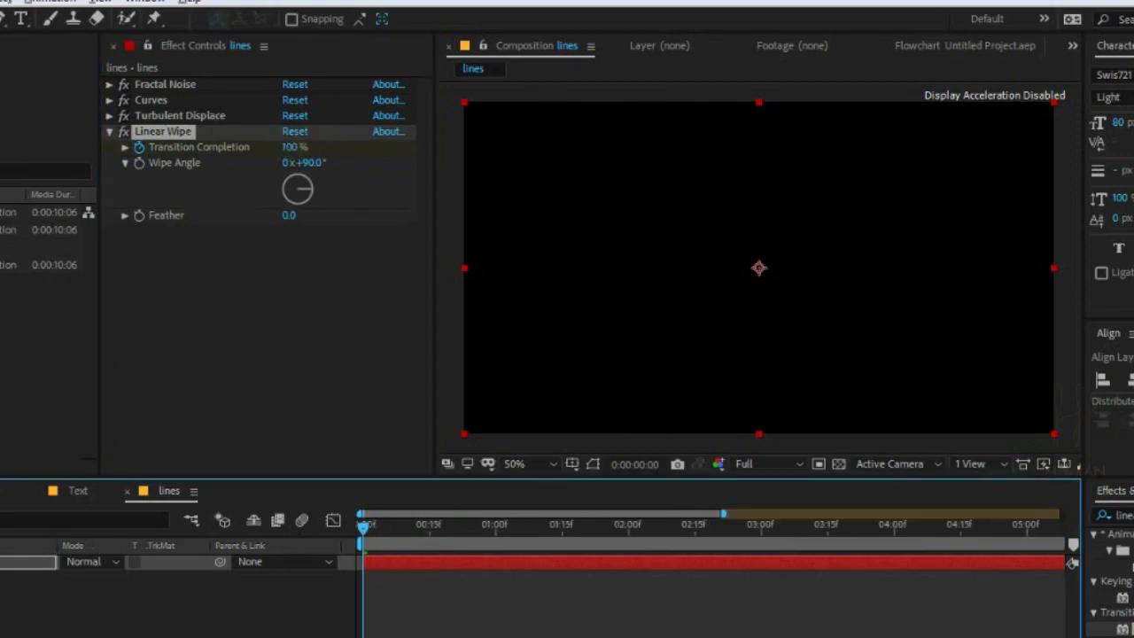
key("equal")
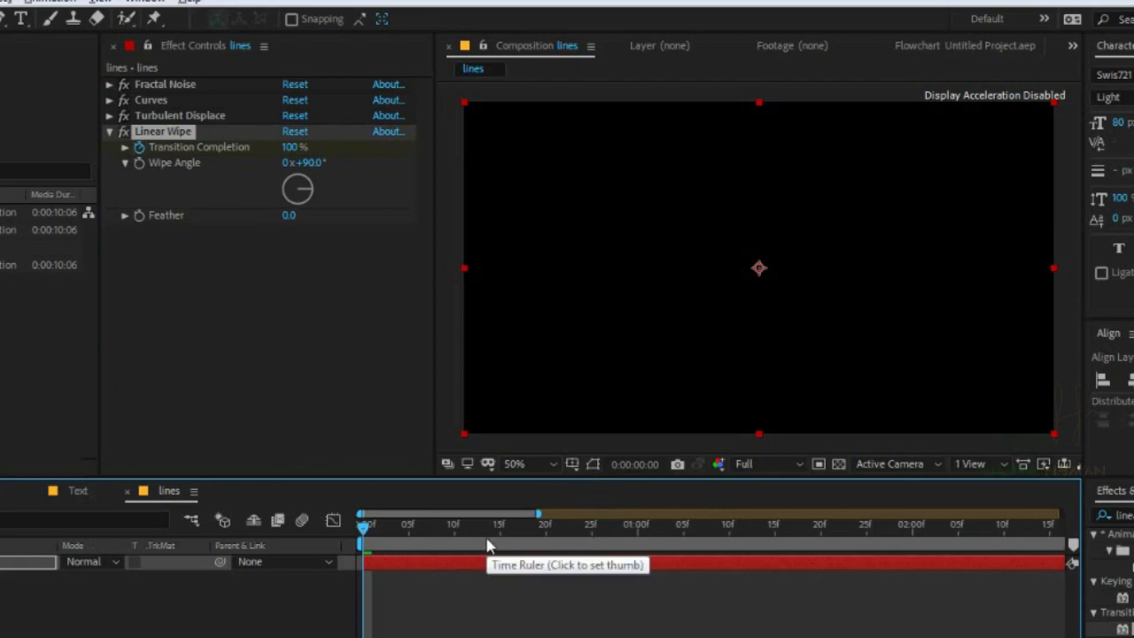
key("space")
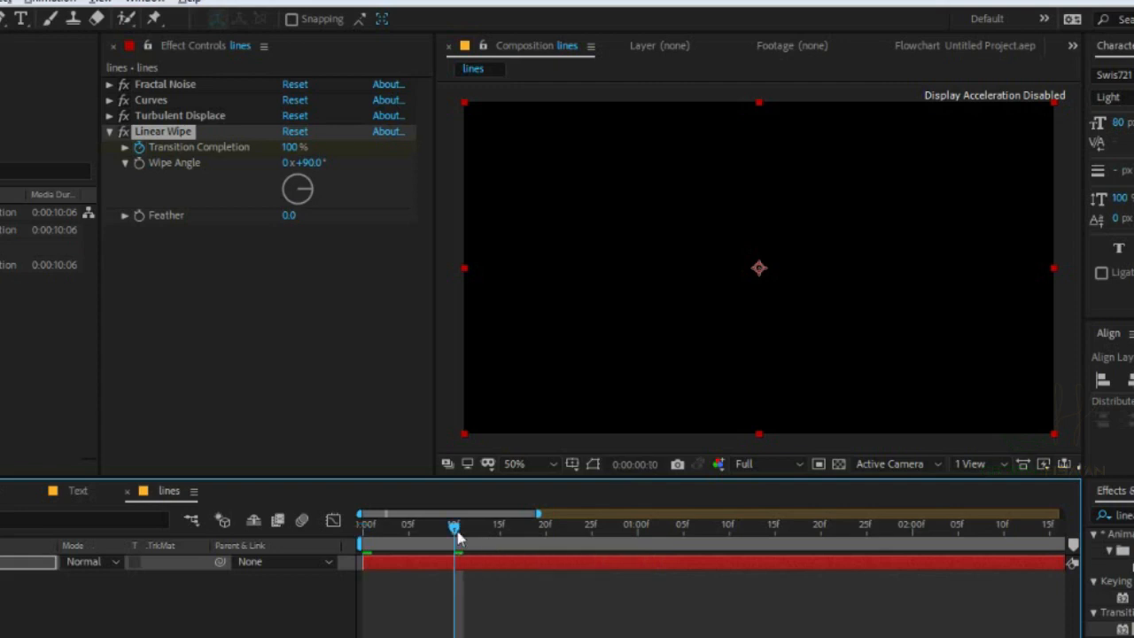
left_click(287, 148)
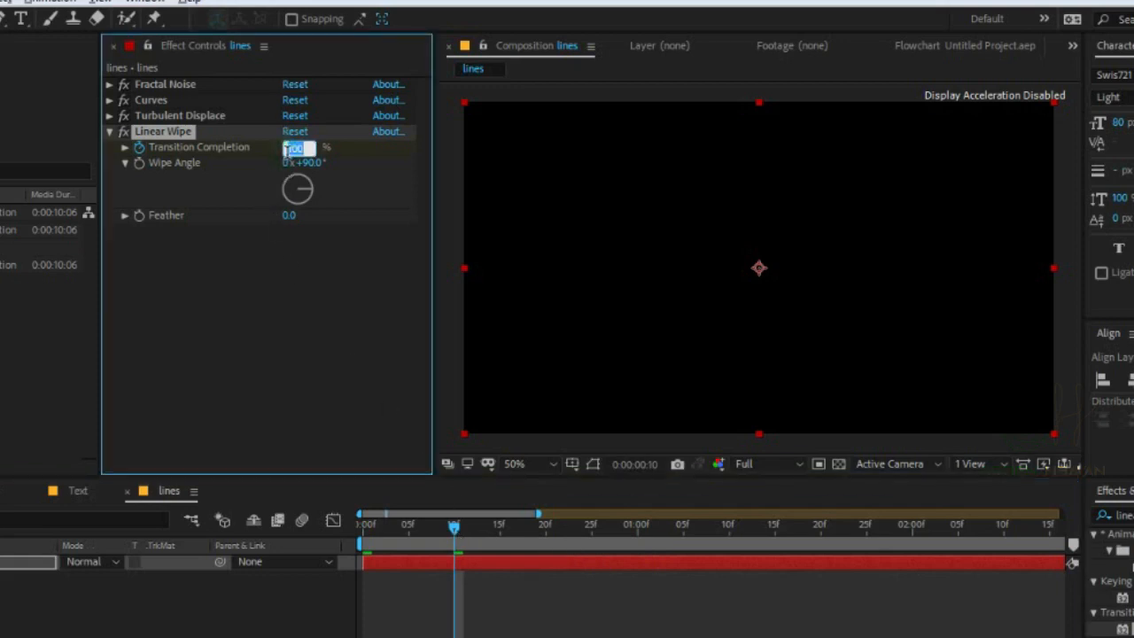
type("25")
key("Return")
Set the Linear Wipe Feather to 300 and its Wipe Angle to -180°
left_click(290, 216)
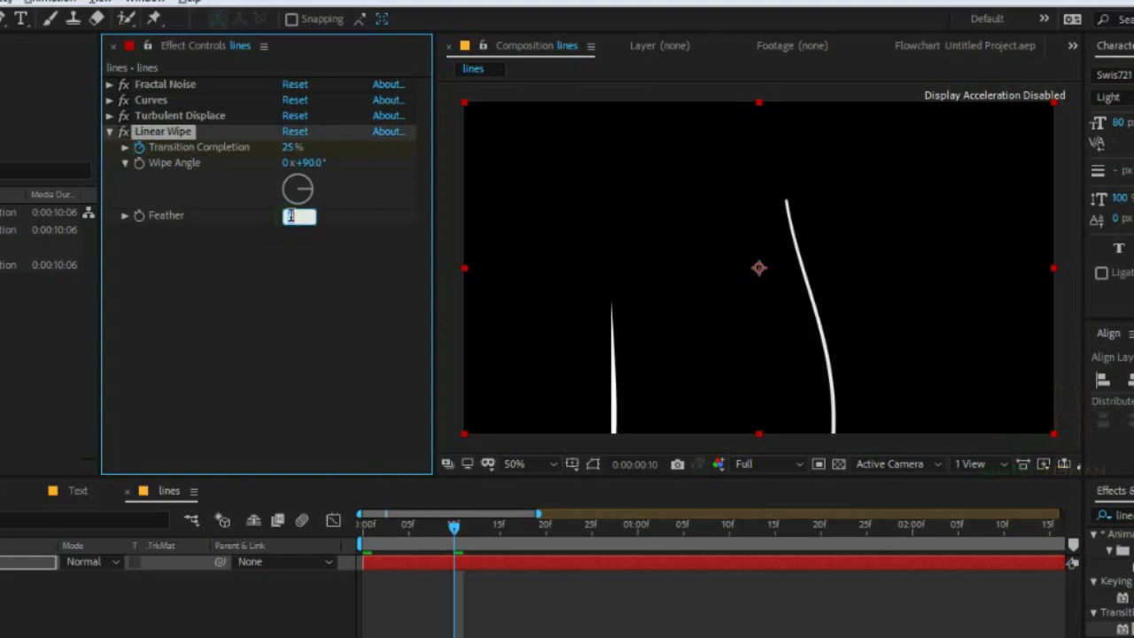
type("300")
key("Return")
left_click(315, 166)
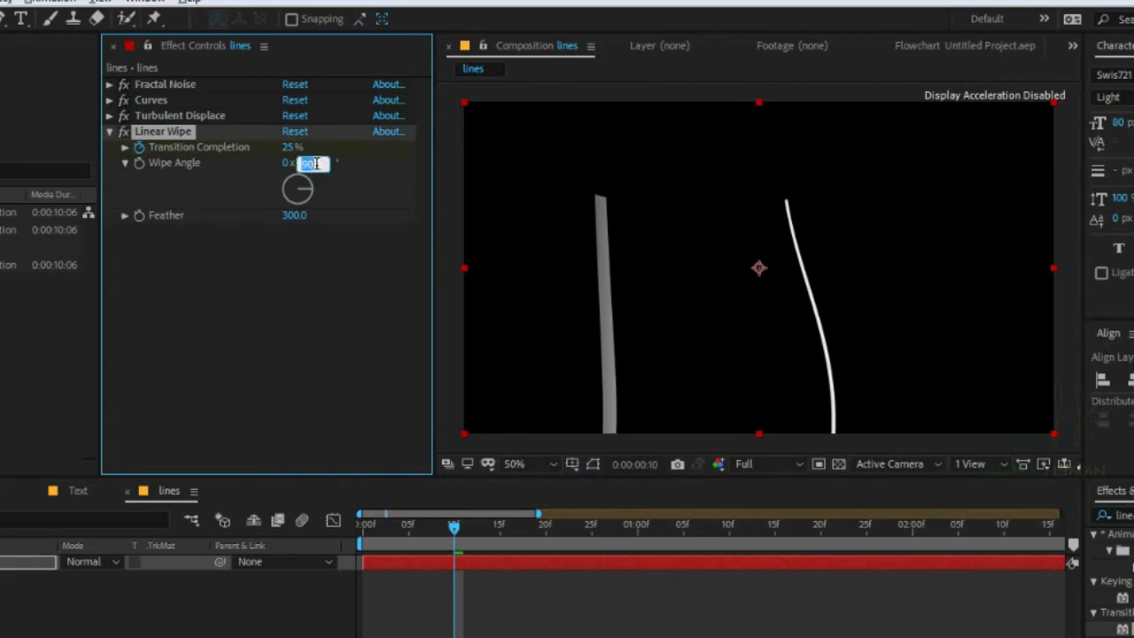
type("-180")
key("Return")
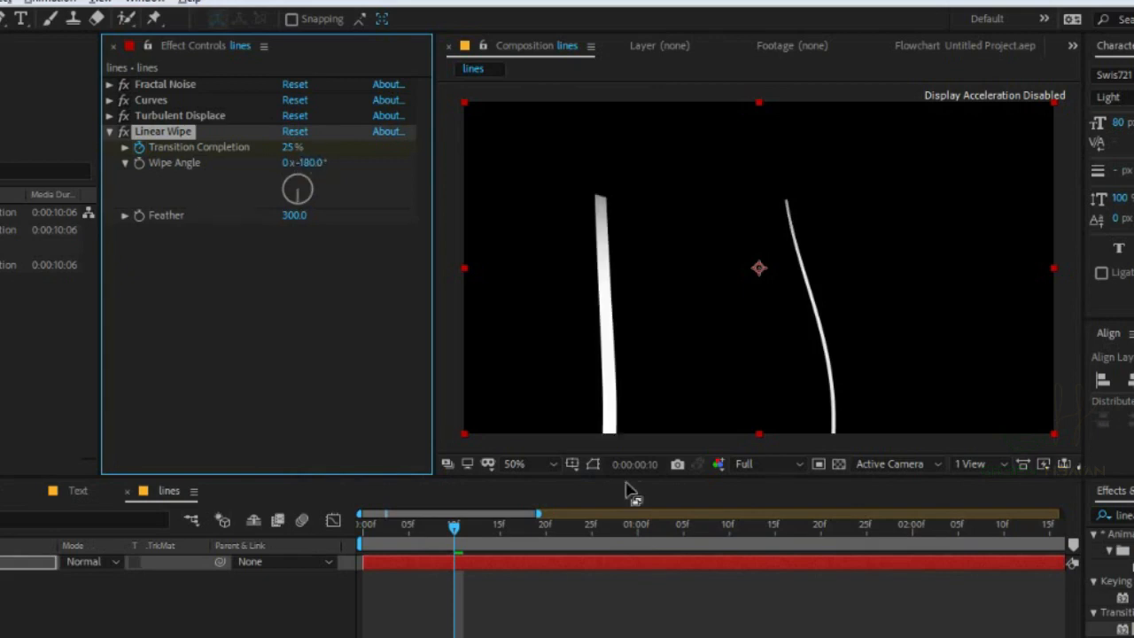
Check the wiped area of the lines layer against the transparency grid
left_click(837, 465)
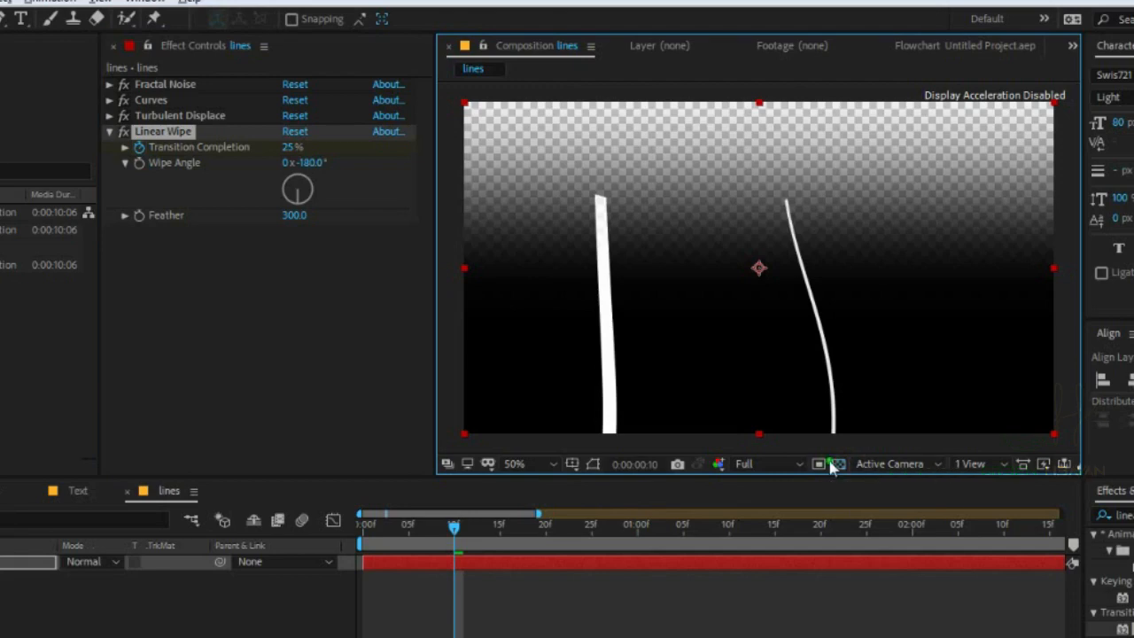
left_click(833, 465)
left_click(833, 465)
left_click(837, 466)
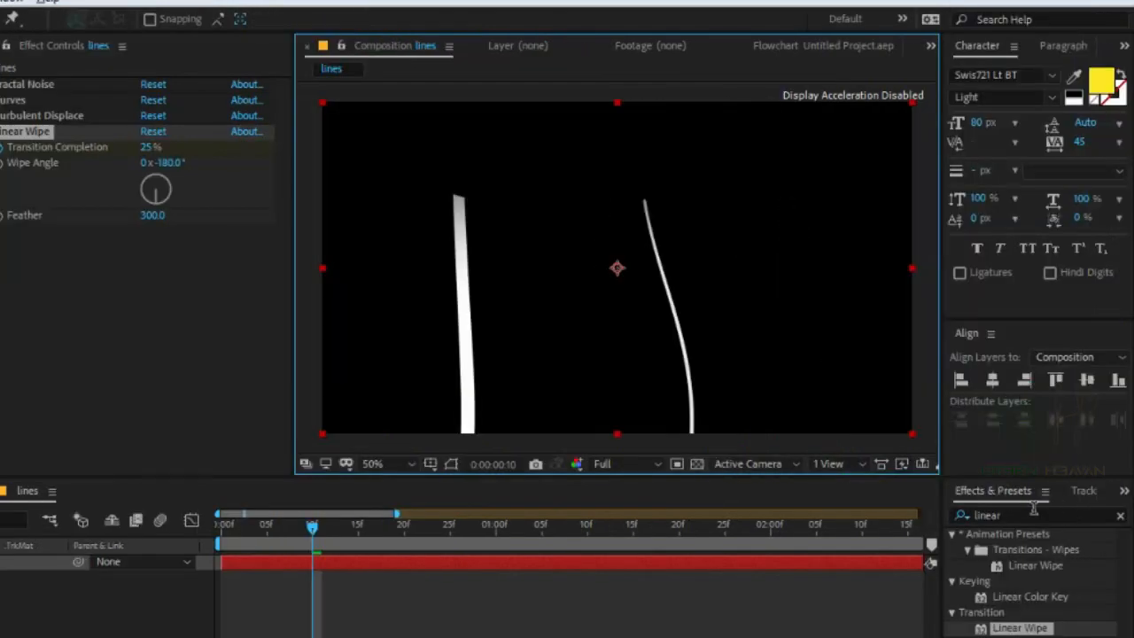
Apply the Solid Composite effect to the lines layer and set its color to black (000000)
left_click(1008, 515)
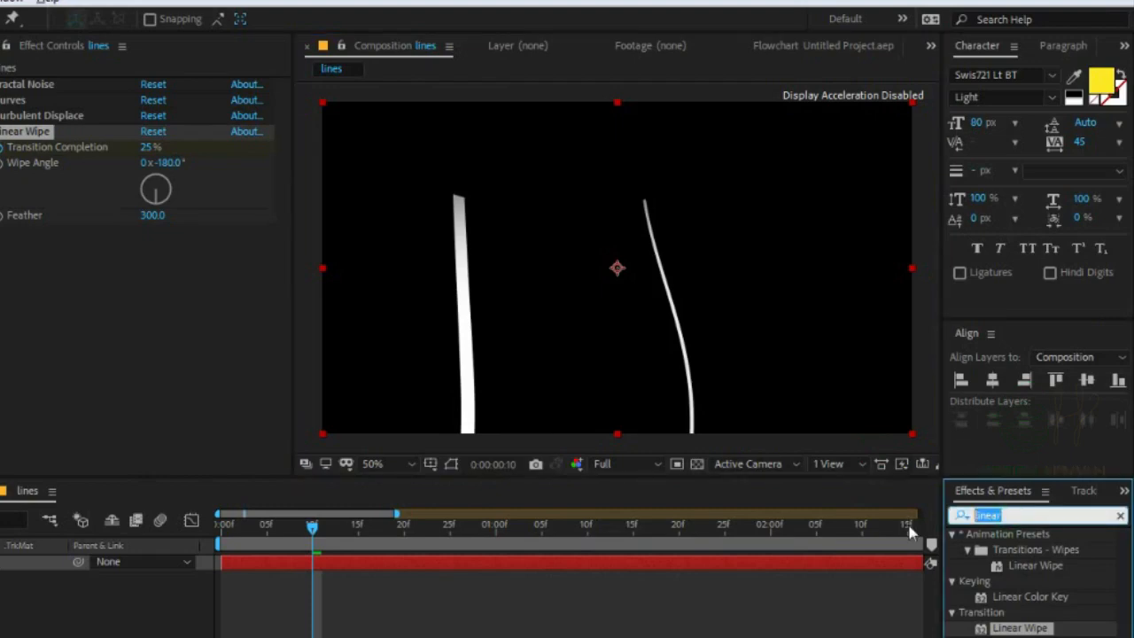
type("solid")
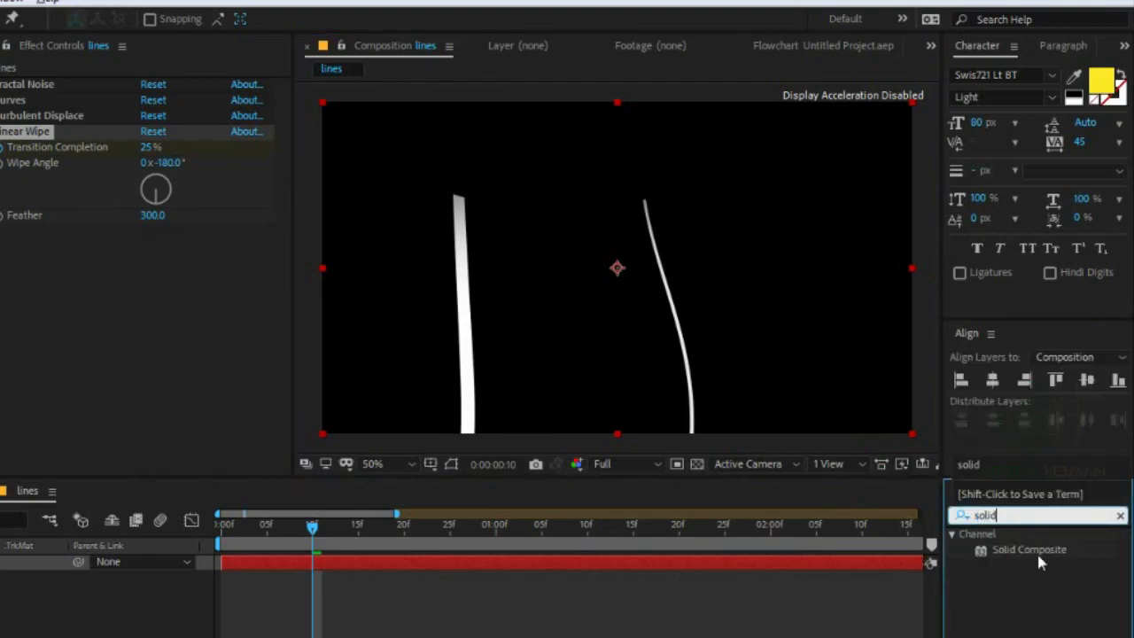
double_click(1037, 552)
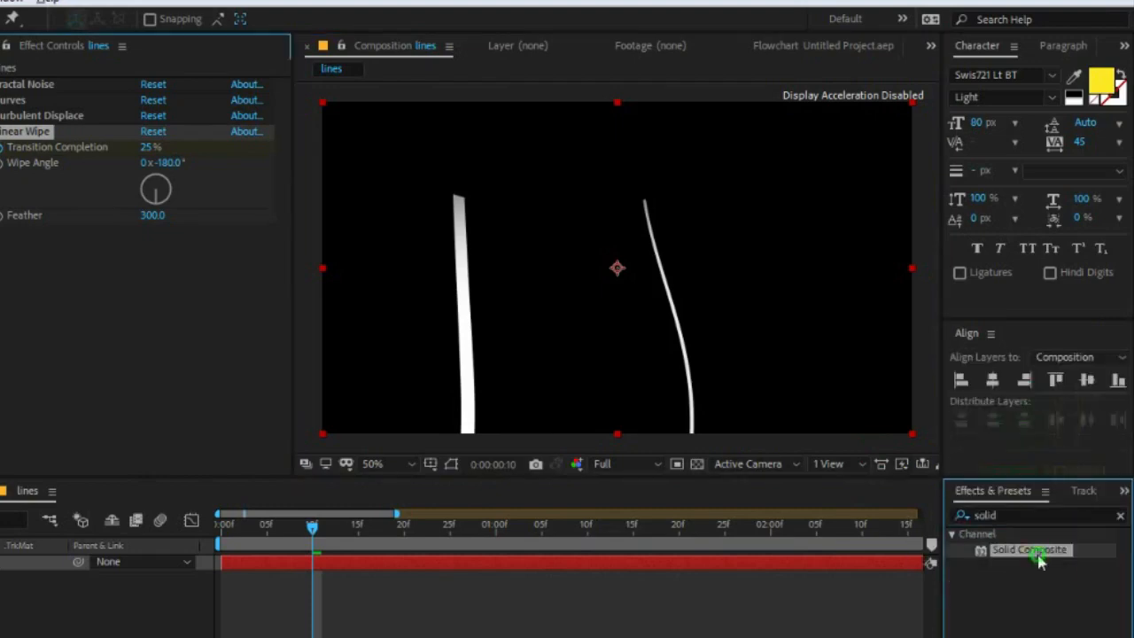
left_click(275, 265)
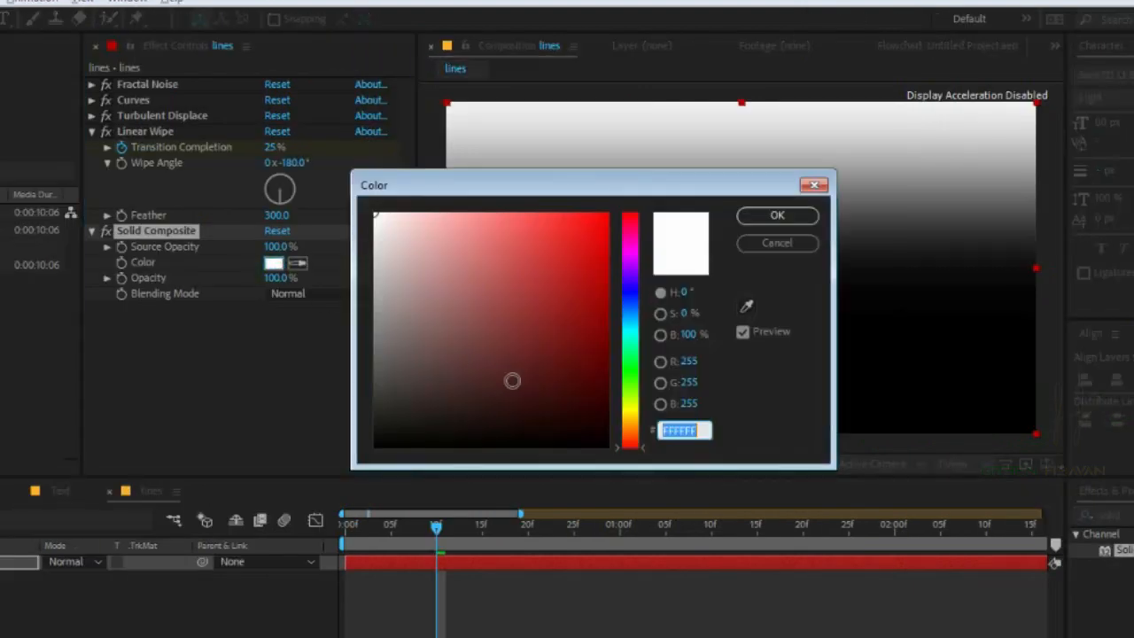
left_click_drag(511, 380, 526, 501)
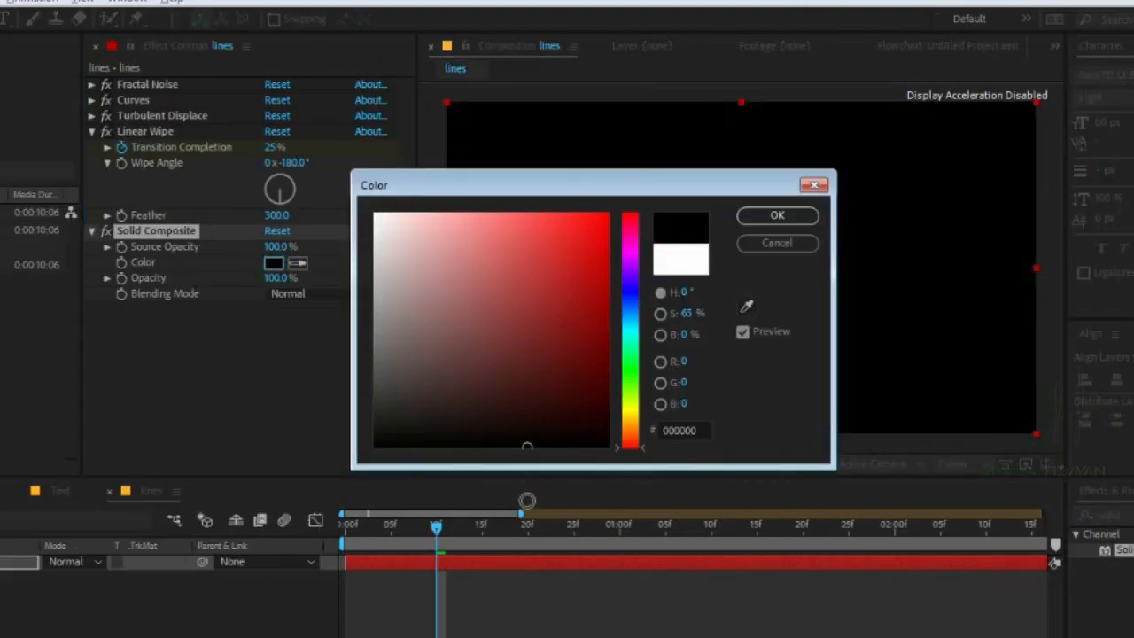
left_click(777, 215)
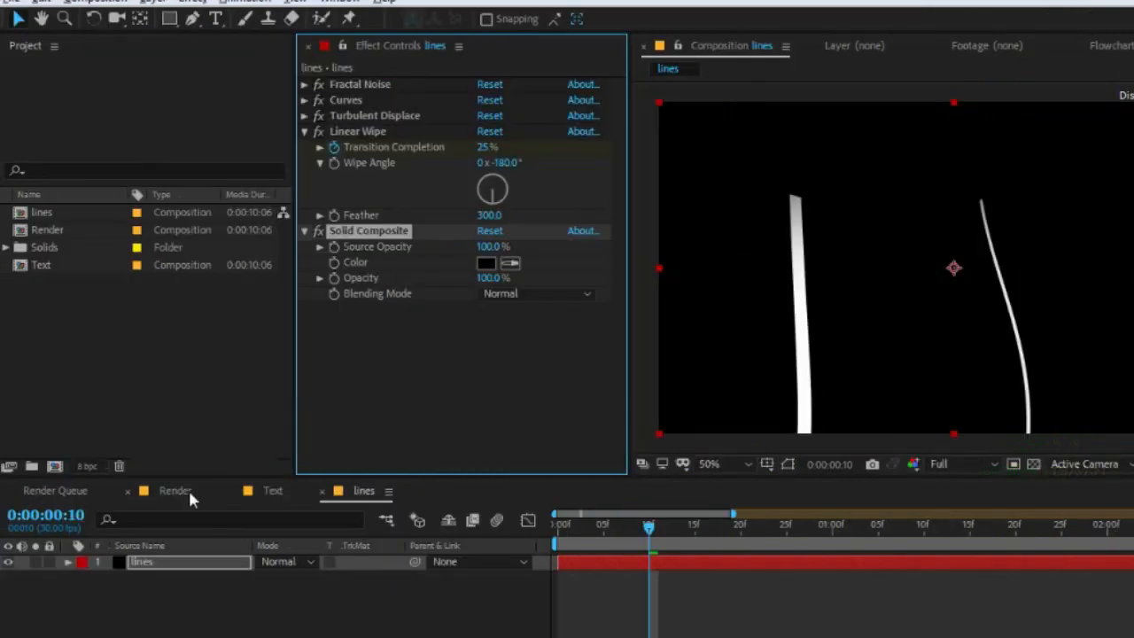
Add the lines composition as a layer in the Render composition and make it a 3D layer
left_click(187, 492)
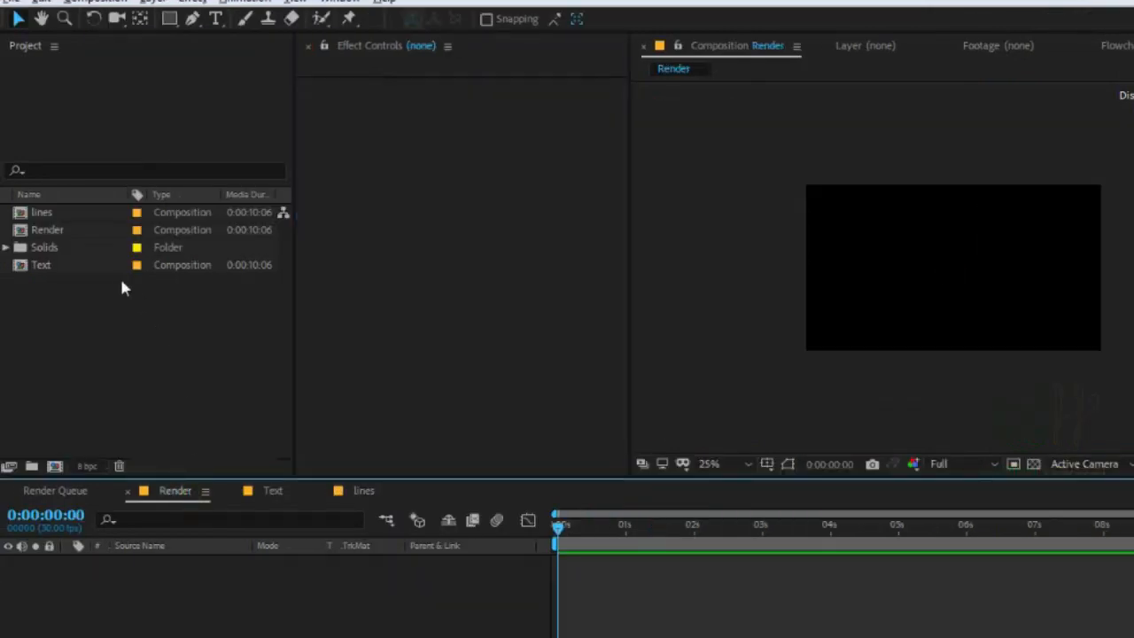
left_click_drag(44, 215, 122, 589)
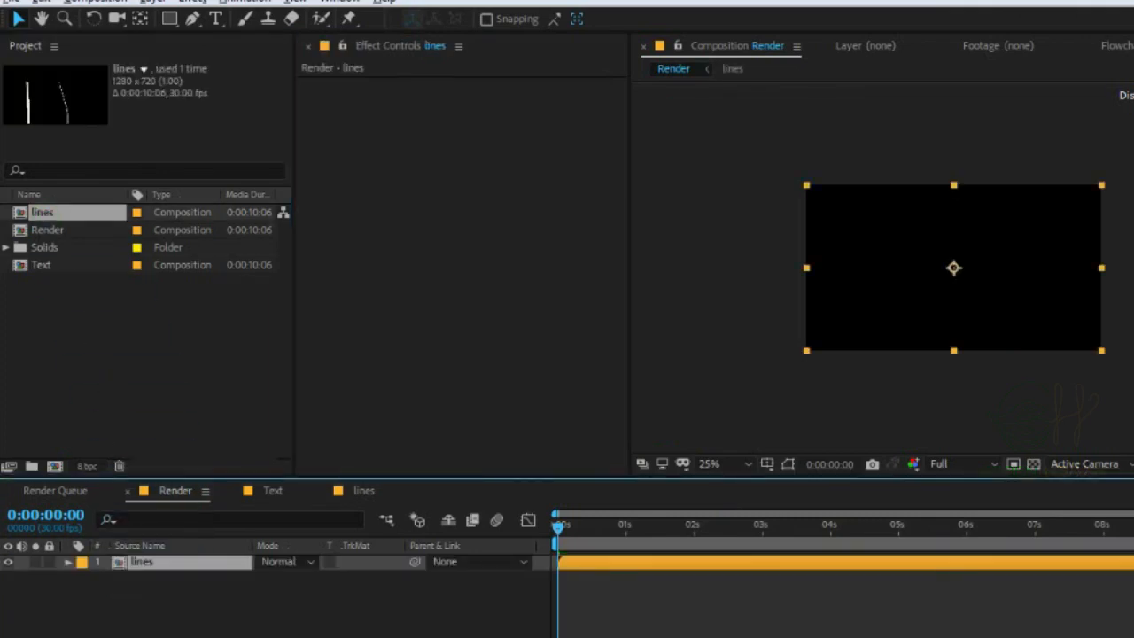
key("F4")
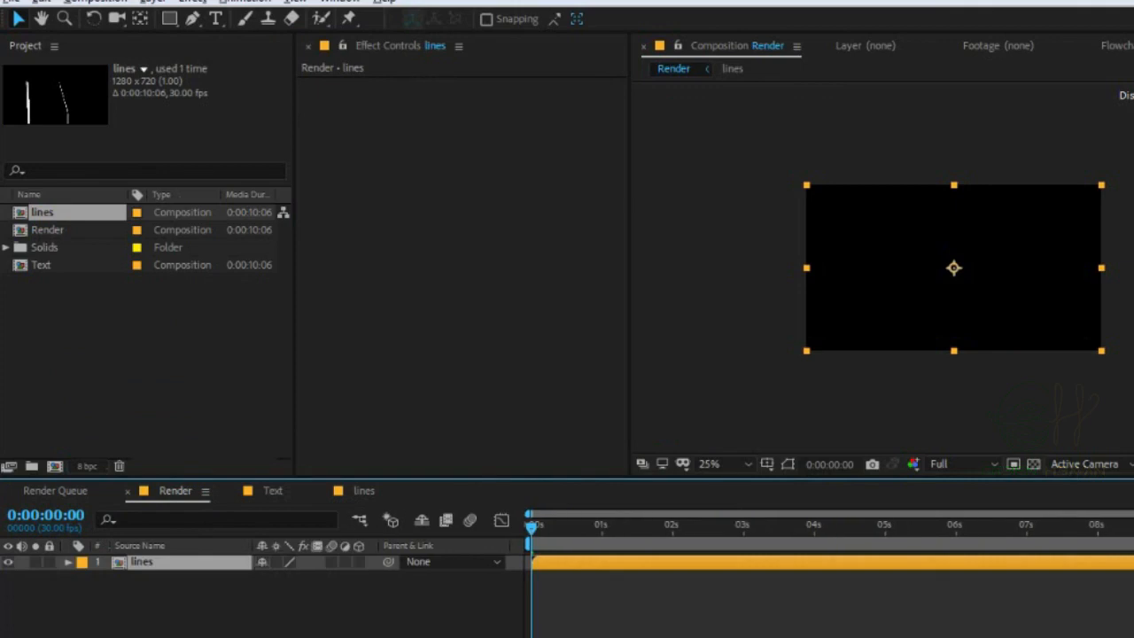
left_click(359, 562)
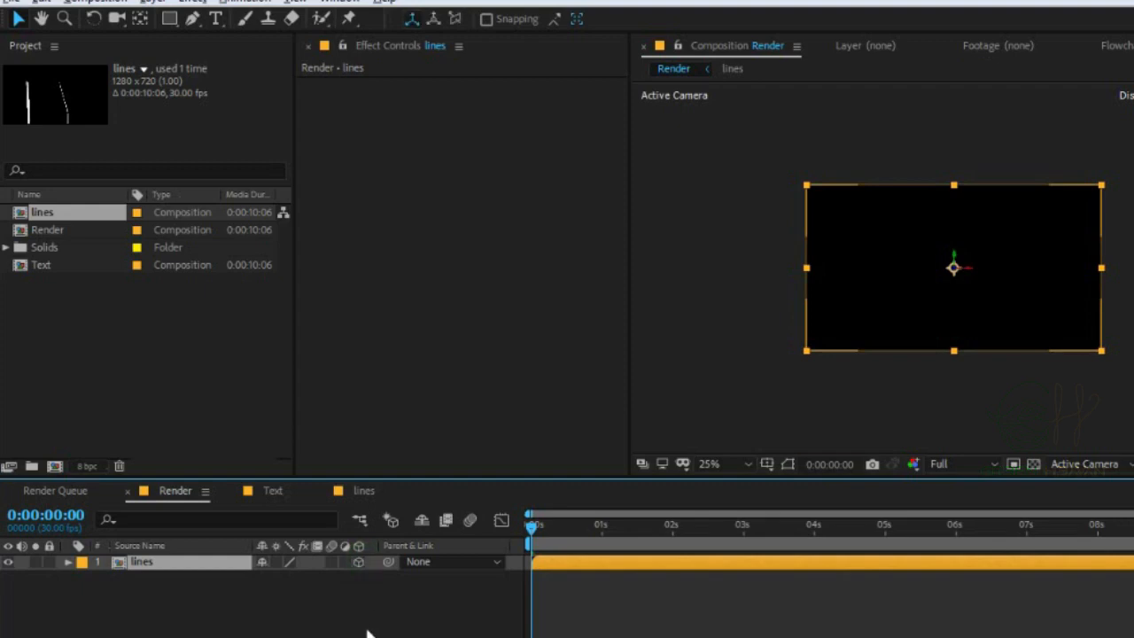
Add a new two-node camera with the 20mm preset to the Render composition
left_click(368, 633)
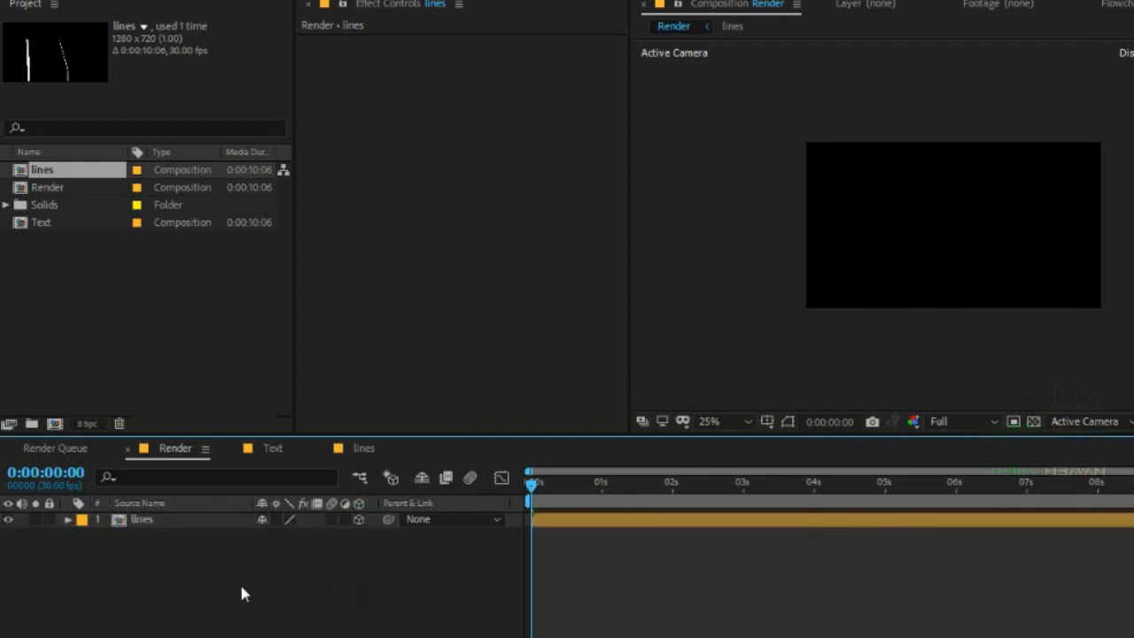
right_click(287, 617)
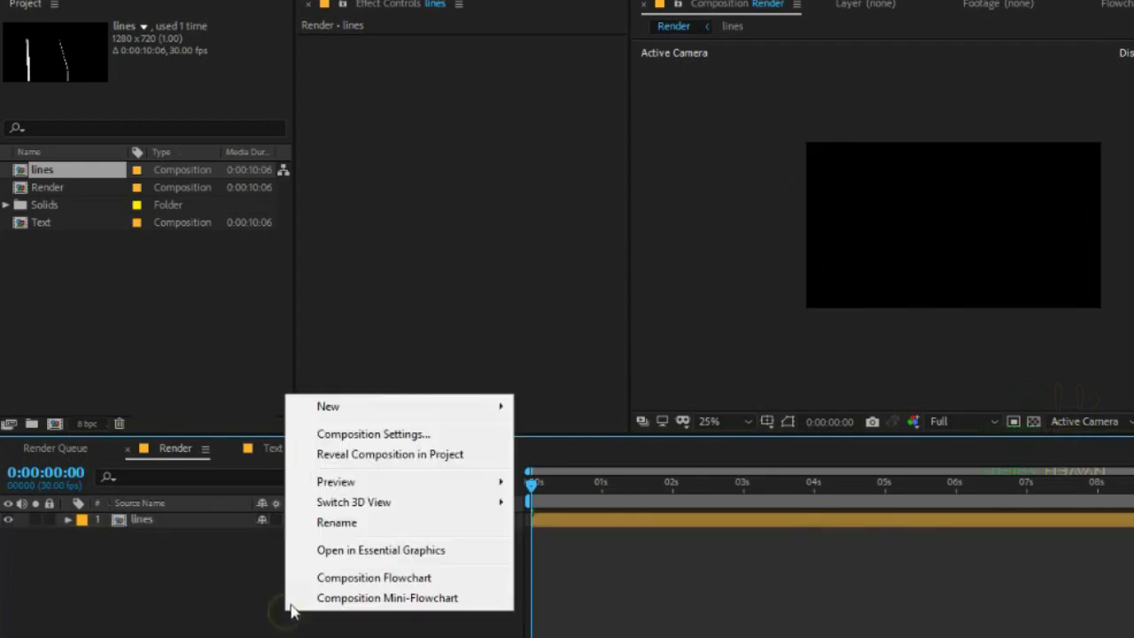
mouse_move(383, 409)
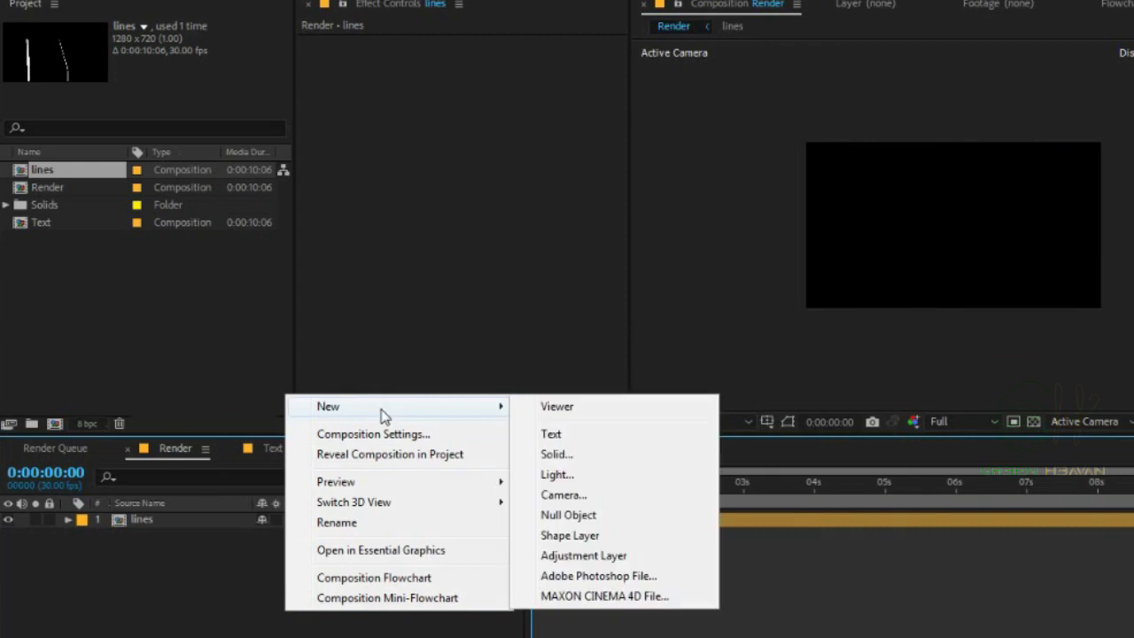
left_click(570, 502)
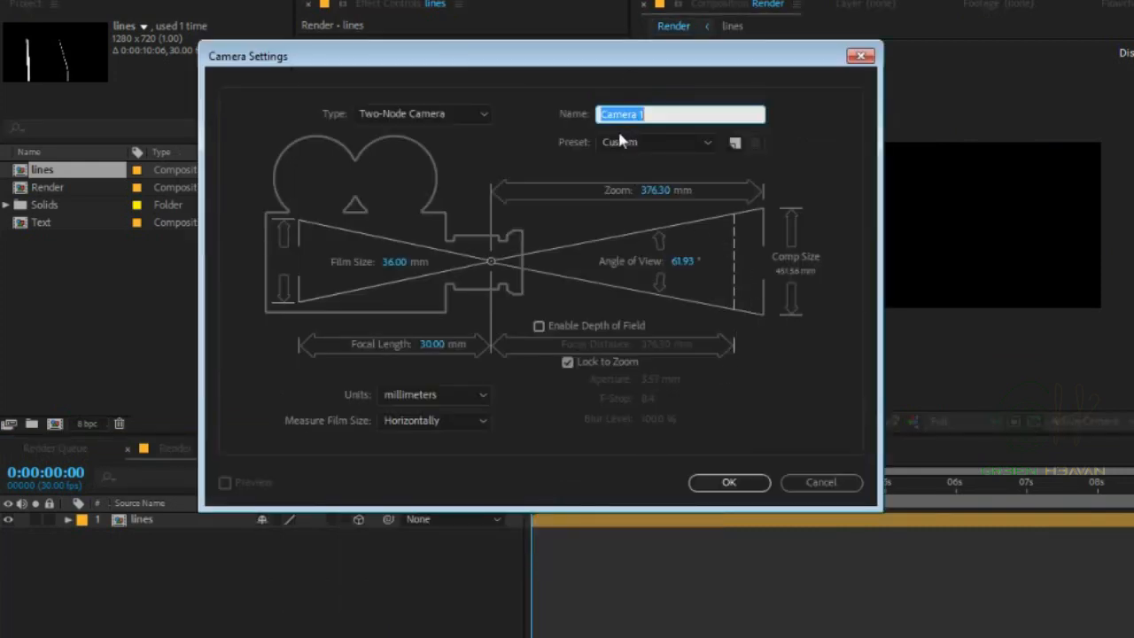
left_click(619, 140)
left_click(628, 204)
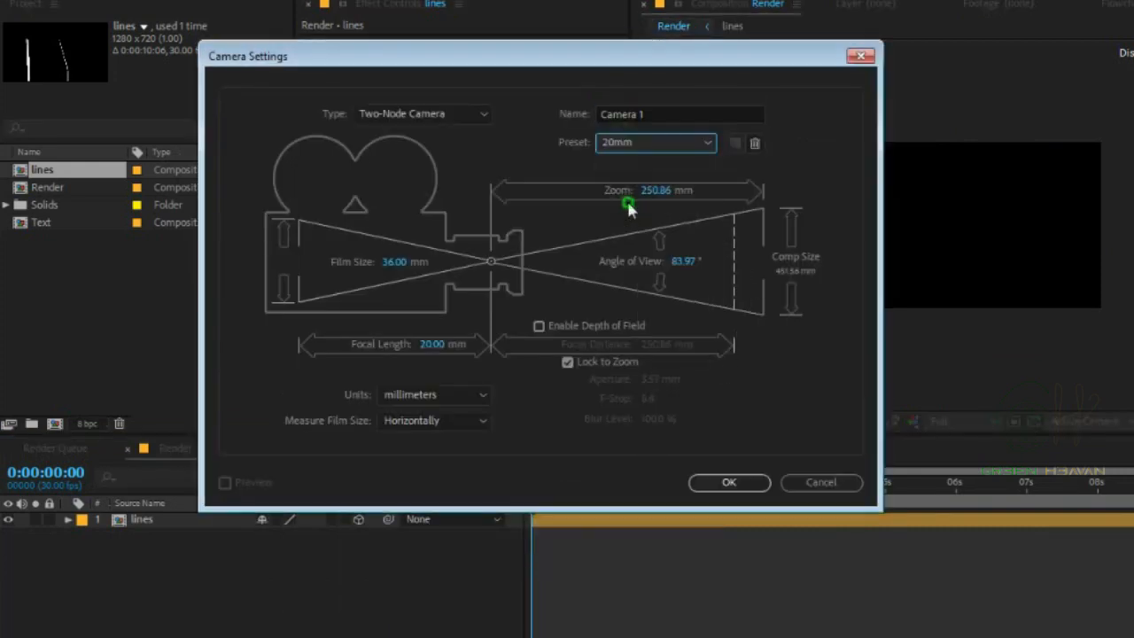
left_click(727, 481)
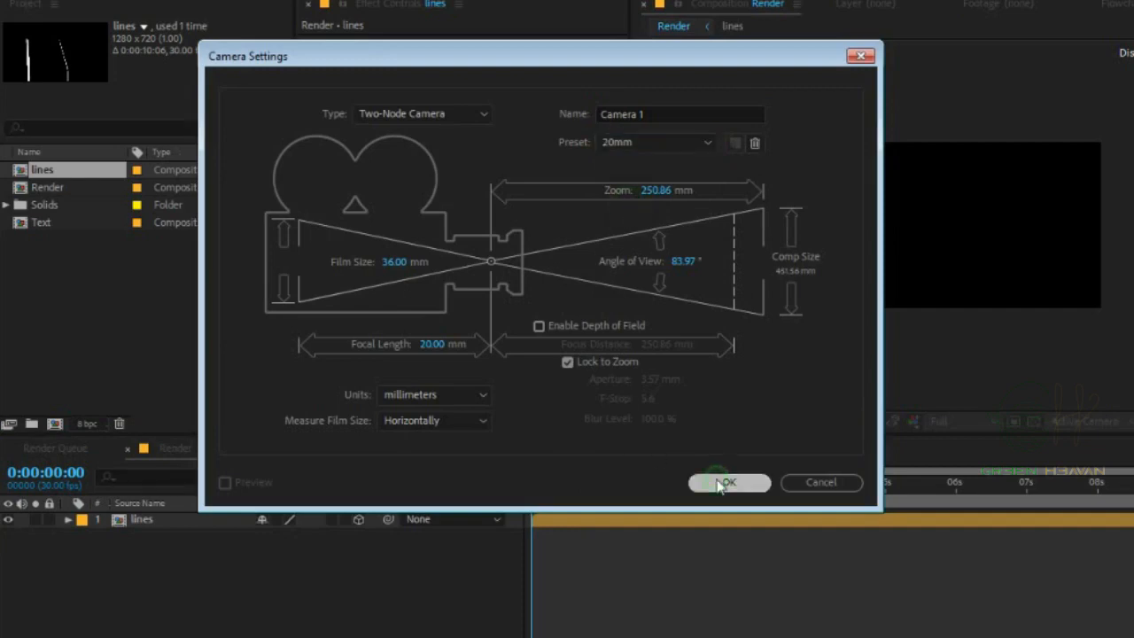
Set the lines layer's X Rotation to -90° so it lies flat like a floor
left_click(197, 542)
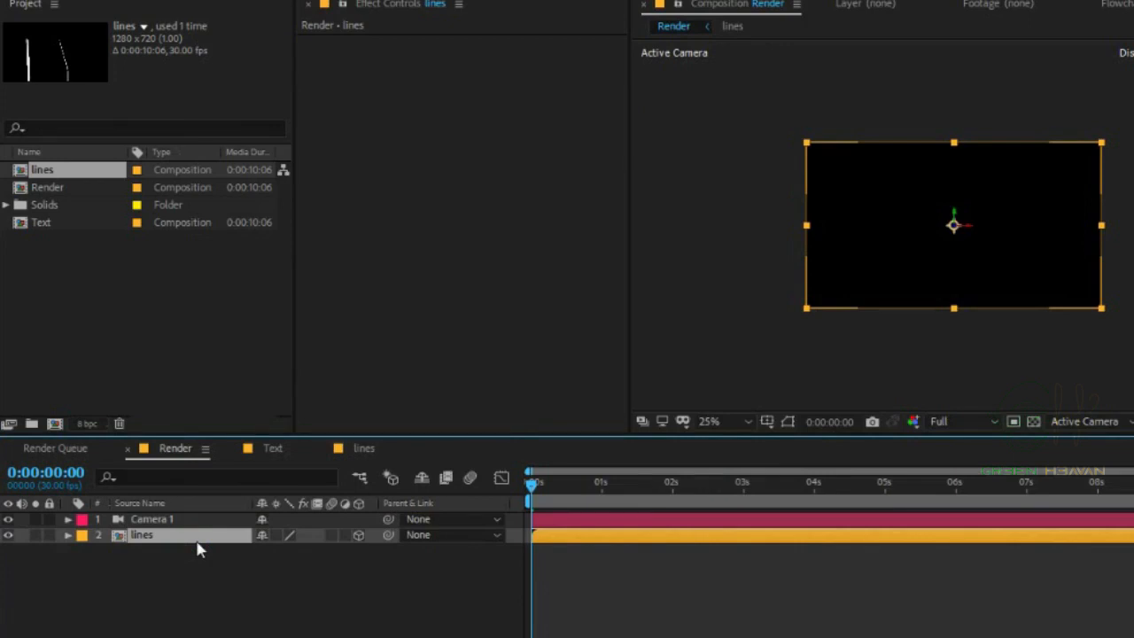
key("r")
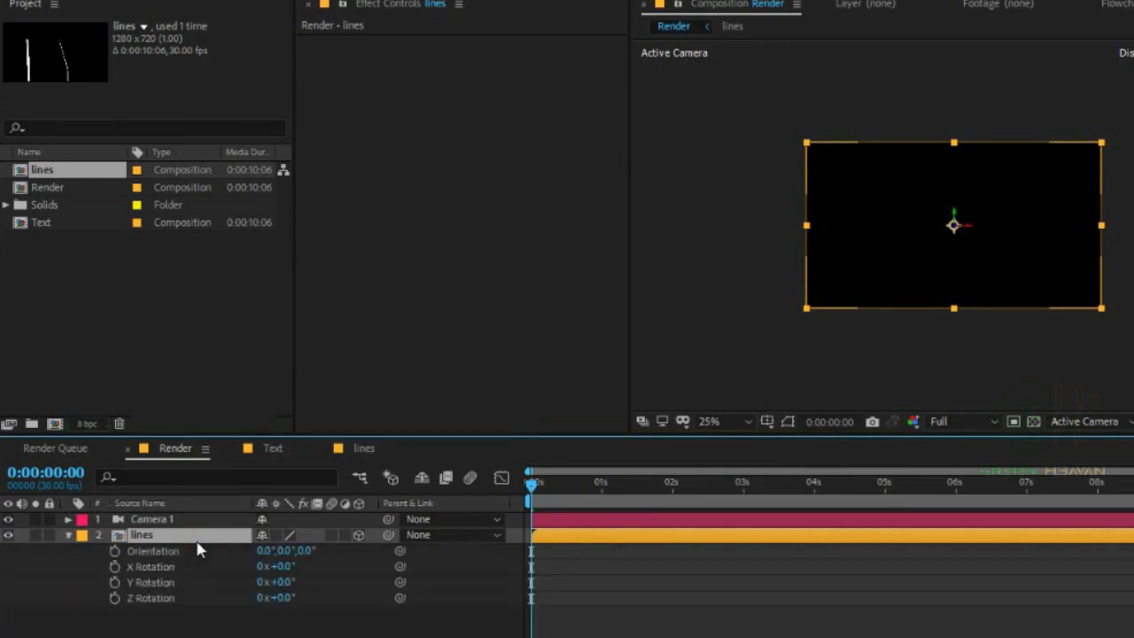
left_click(288, 567)
type("-90")
key("Return")
Lower the lines layer by increasing its Y Position until its anchor sits near the bottom edge of the frame
left_click(212, 538)
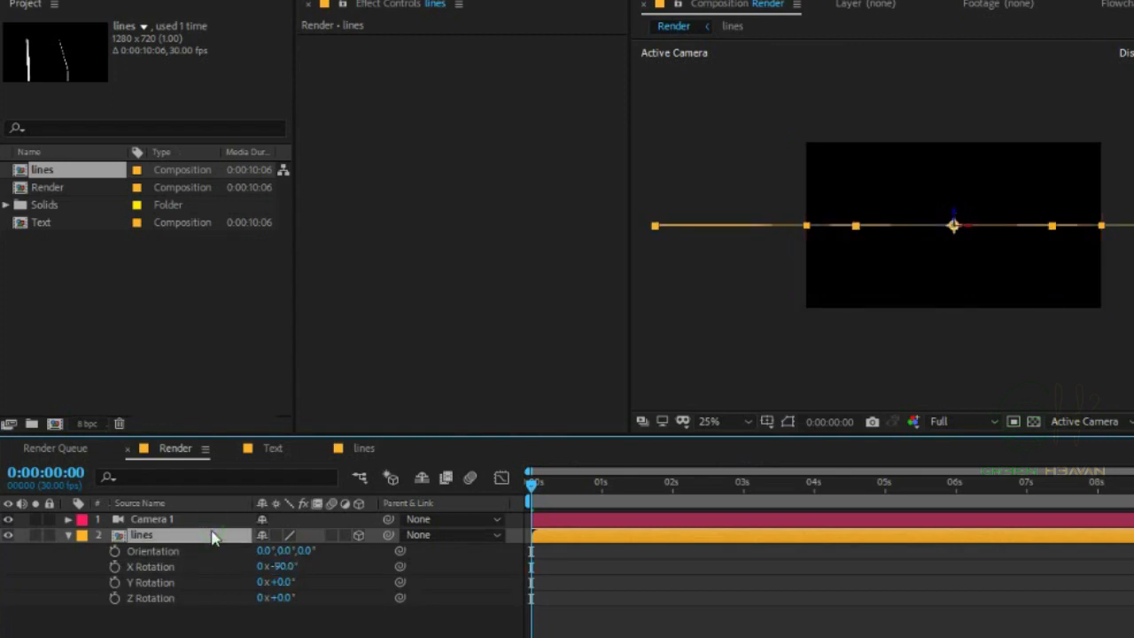
key("p")
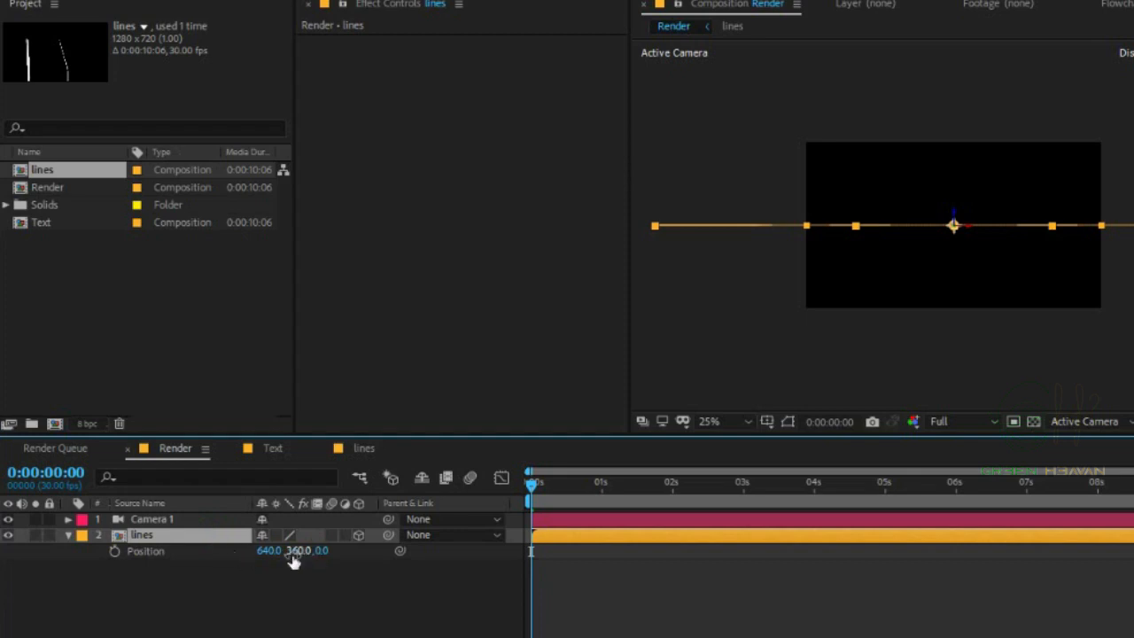
left_click_drag(294, 561, 583, 562)
key("p")
Unlink the lines layer's Scale proportions and set its Y Scale to 300%
key("s")
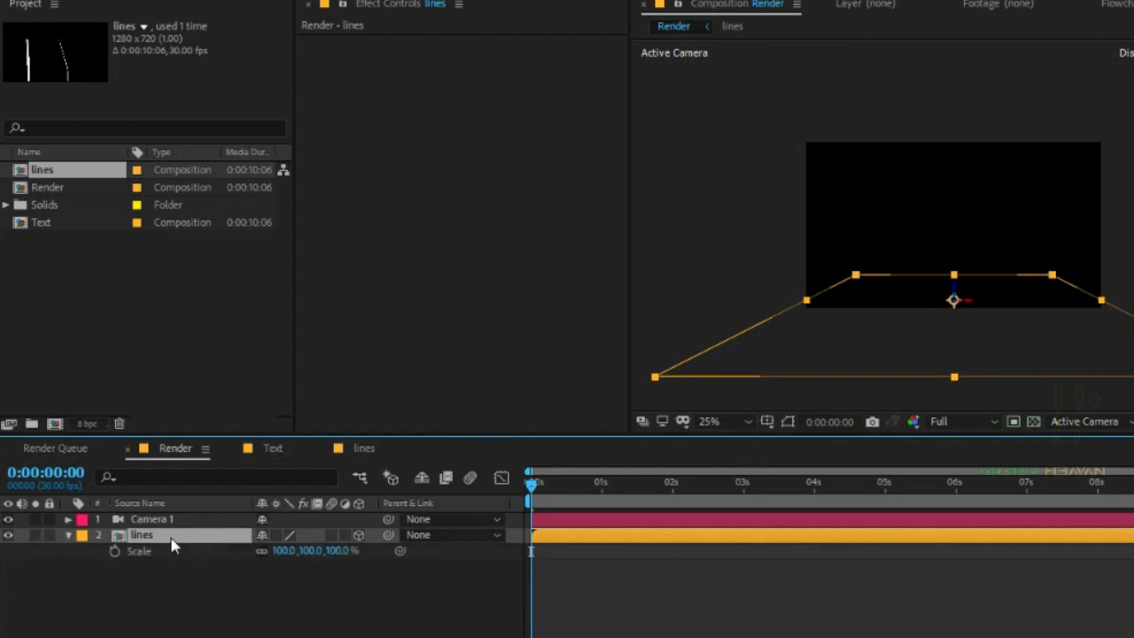
left_click(261, 552)
left_click(310, 551)
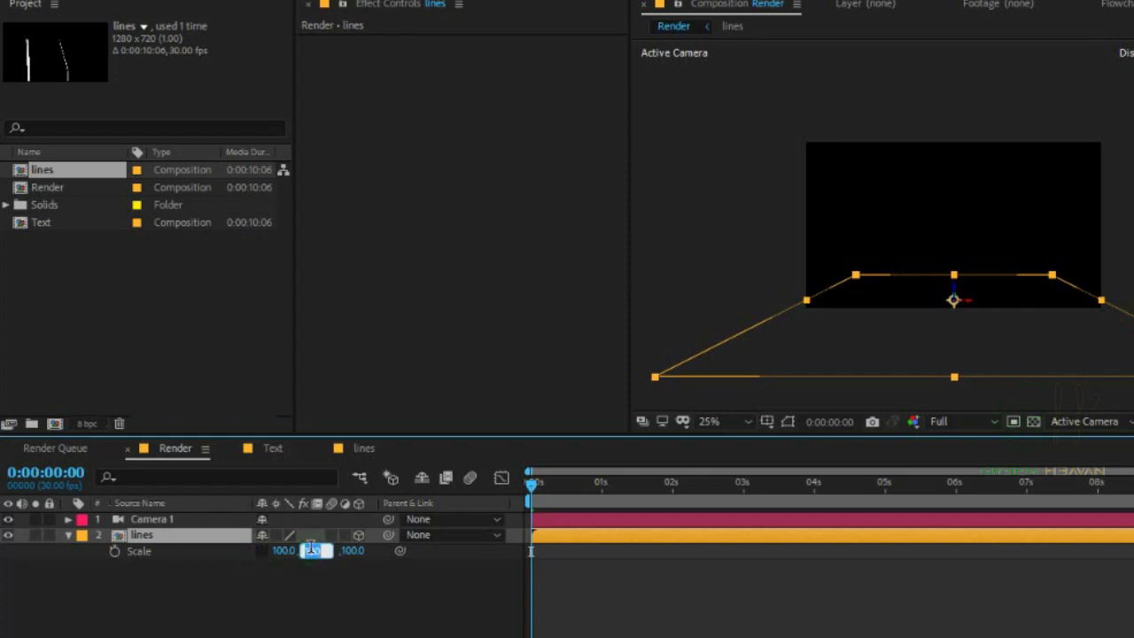
type("50")
key("Return")
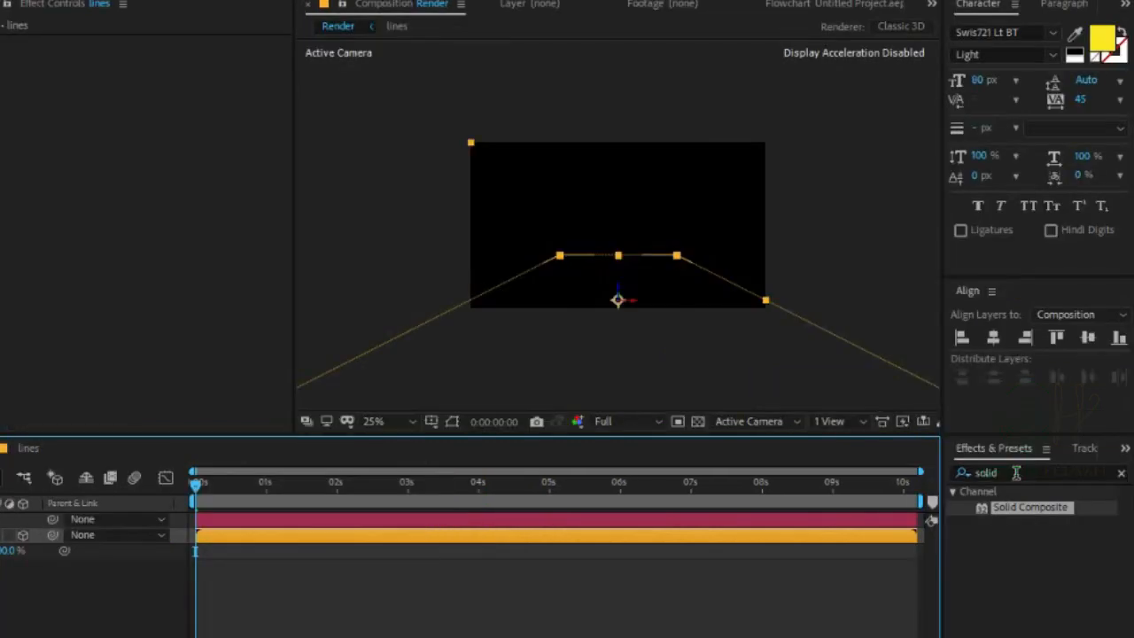
Apply the Tint effect to the lines layer and map white to bright green (4EFF00)
left_click(1016, 473)
type("tint")
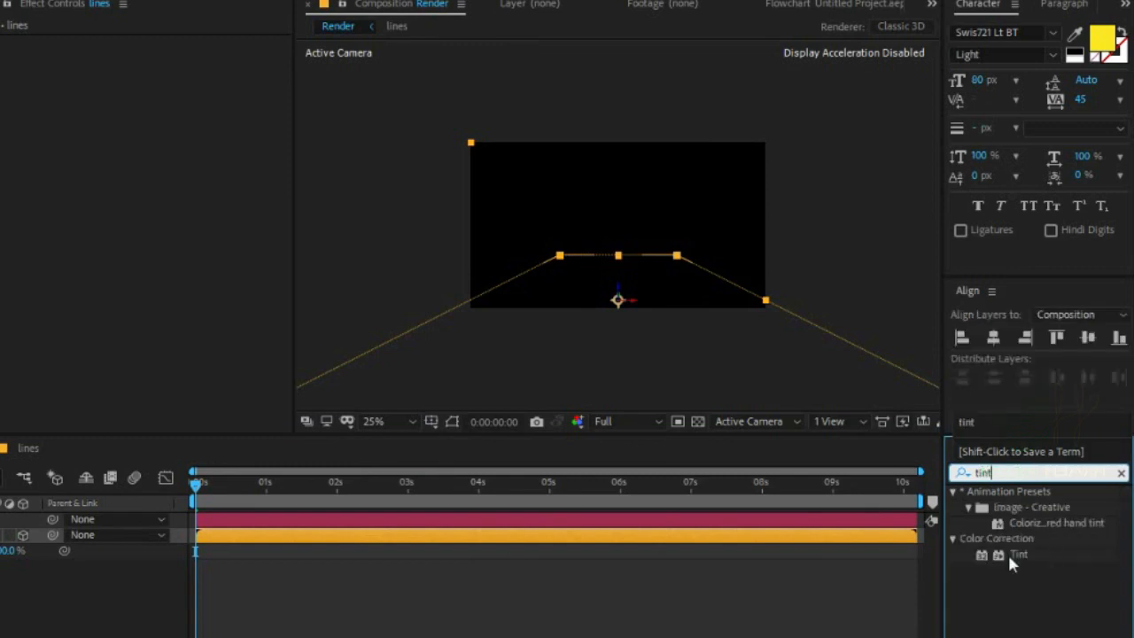
double_click(1013, 557)
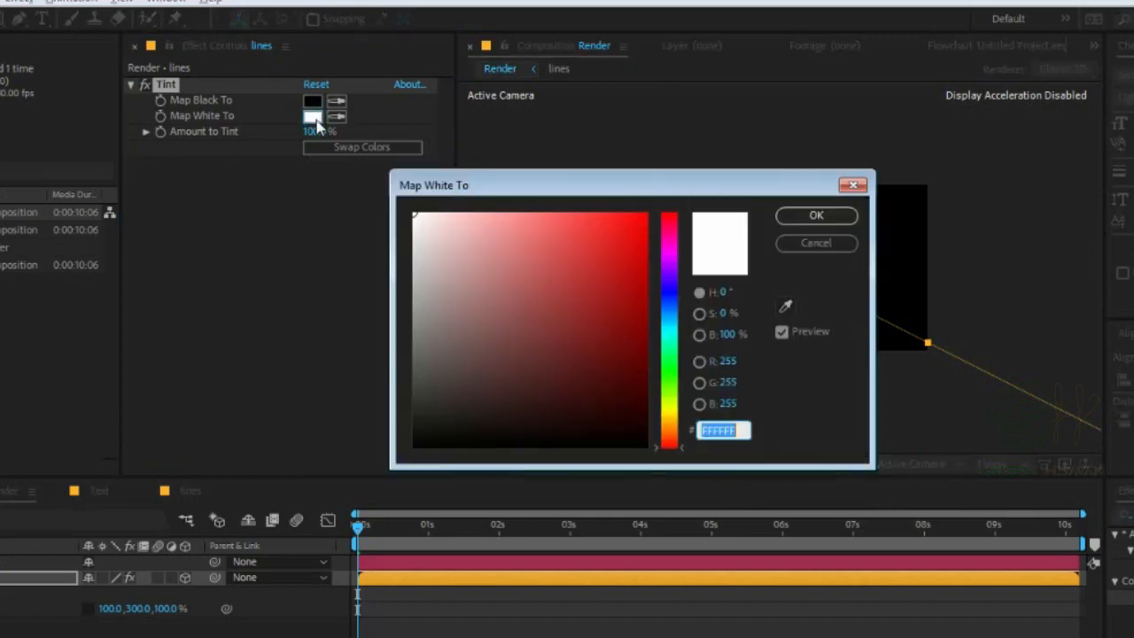
left_click(312, 116)
mouse_move(668, 264)
left_mouse_down()
mouse_move(688, 381)
mouse_move(648, 214)
left_mouse_up()
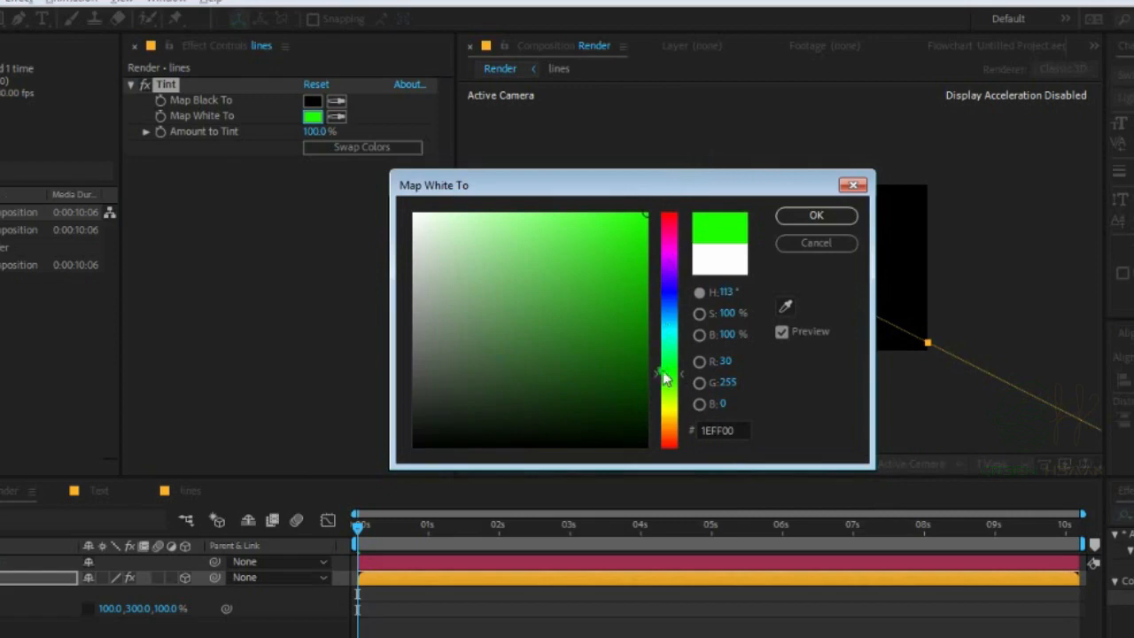
mouse_move(664, 375)
left_mouse_down()
mouse_move(668, 410)
mouse_move(669, 387)
left_mouse_up()
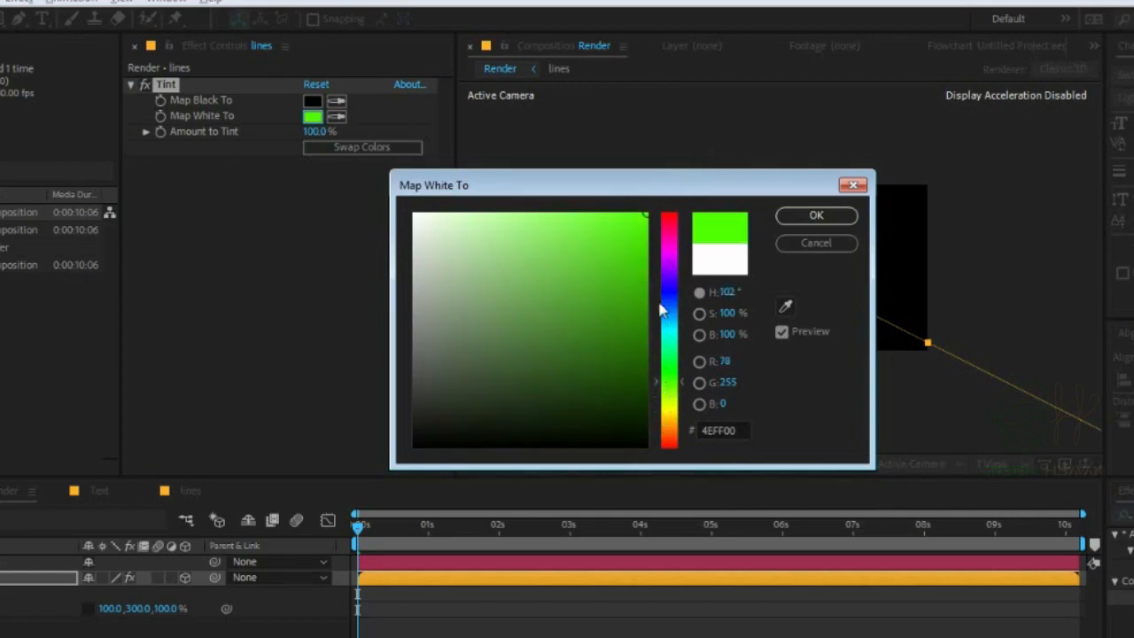
left_click(648, 248)
left_click(816, 215)
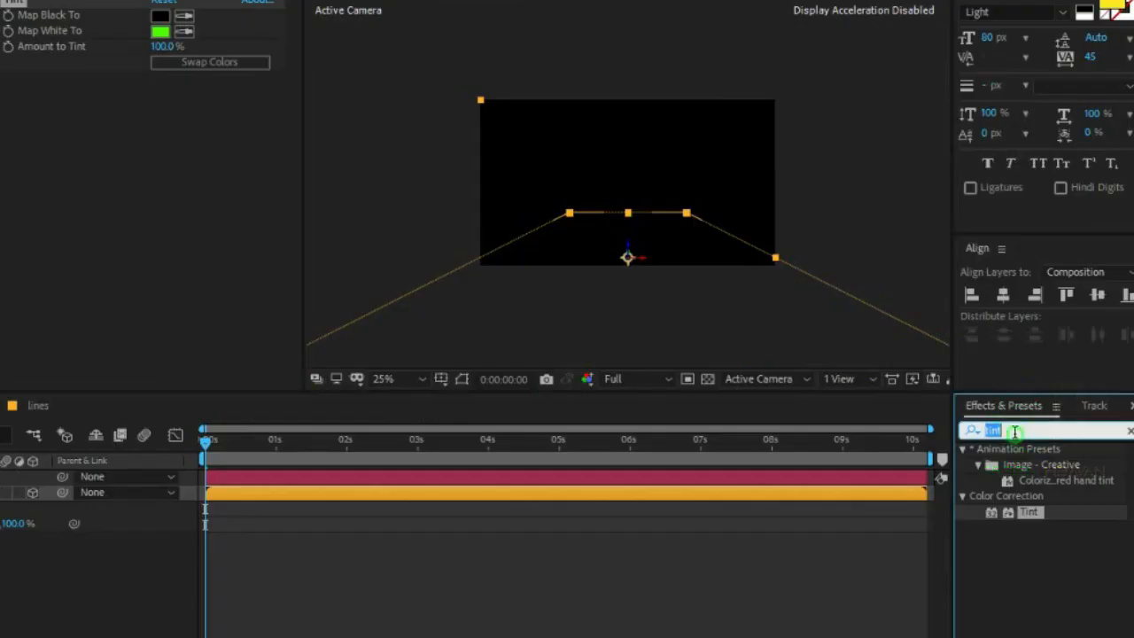
Apply the Motion Tile effect to the lines layer, set its Output Width to 300 and preview the tiled lines
left_click(1015, 431)
type("motion")
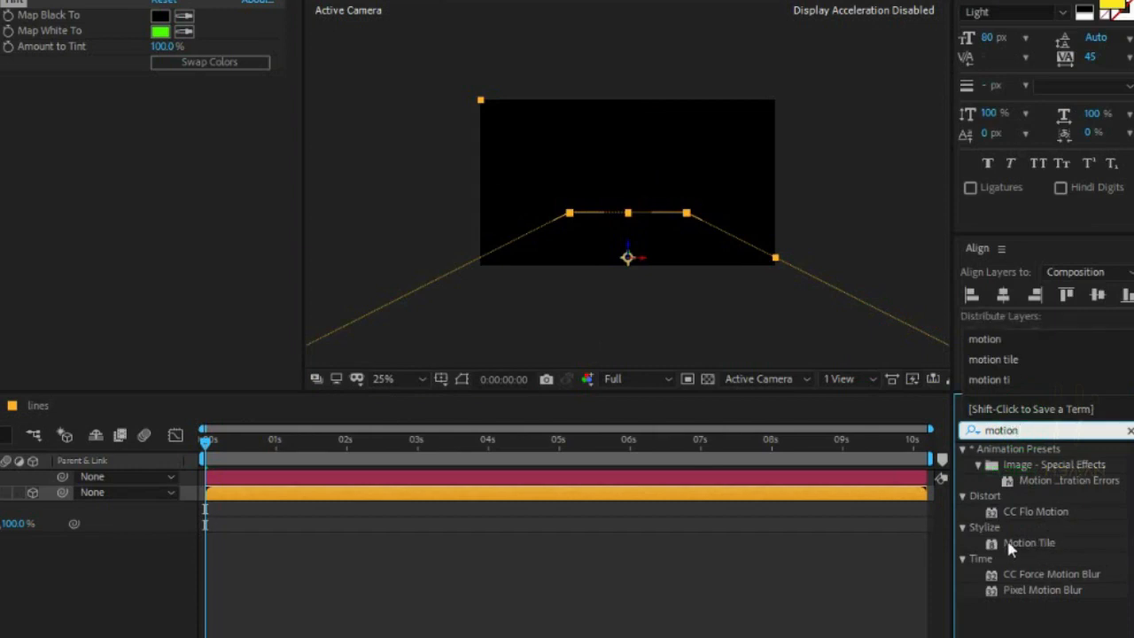
left_click(1032, 543)
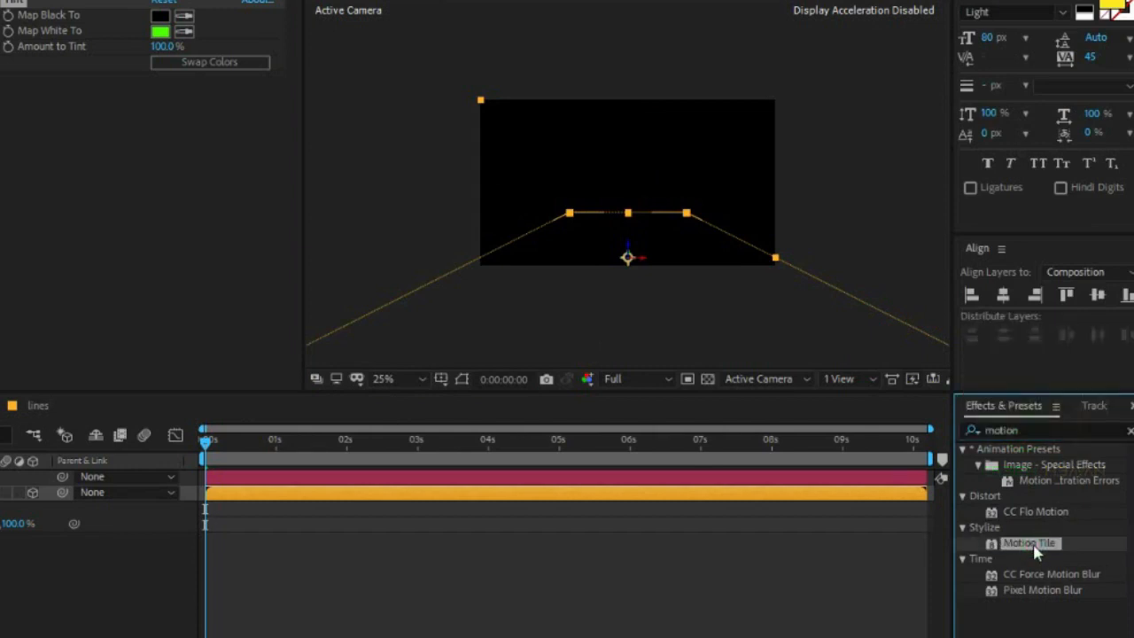
double_click(1032, 543)
key("alt+Tab")
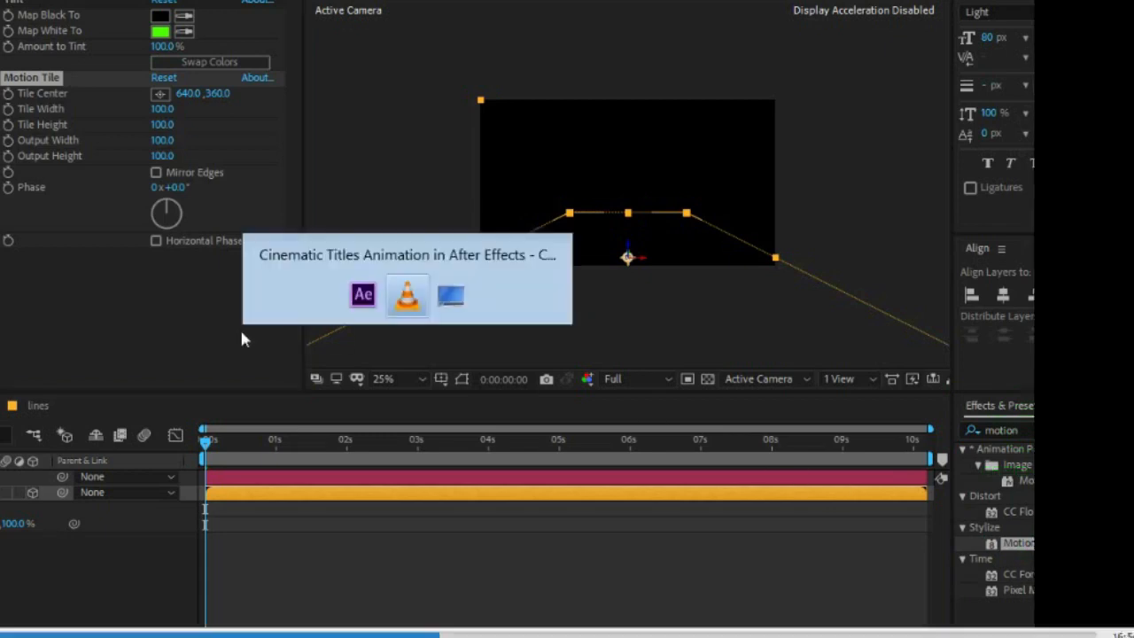
left_click(250, 217)
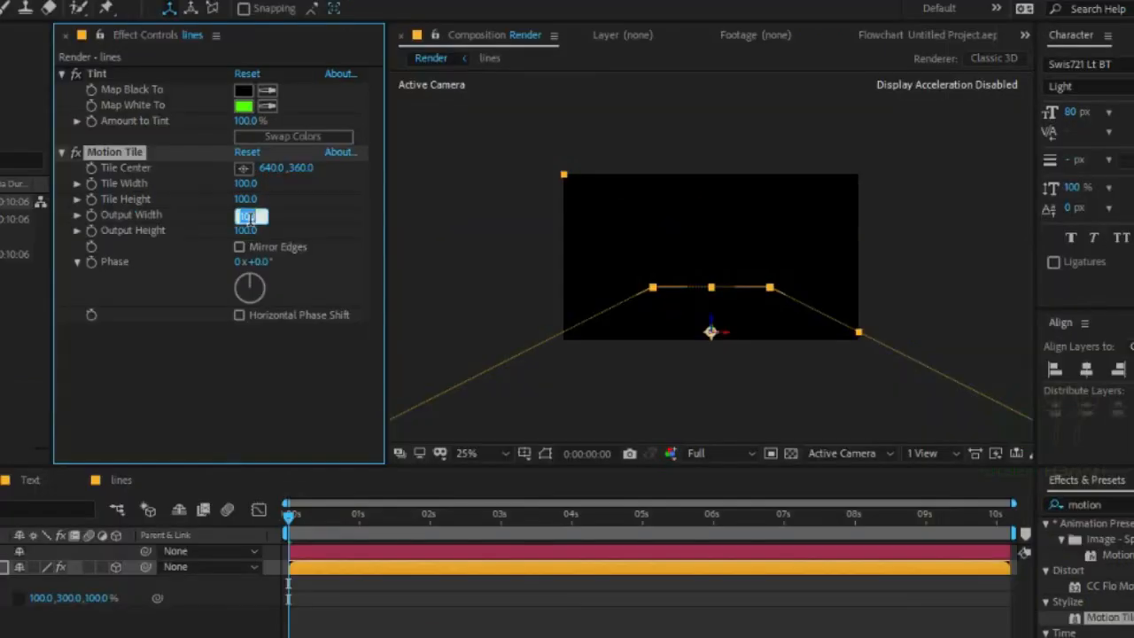
type("300")
key("Return")
key("space")
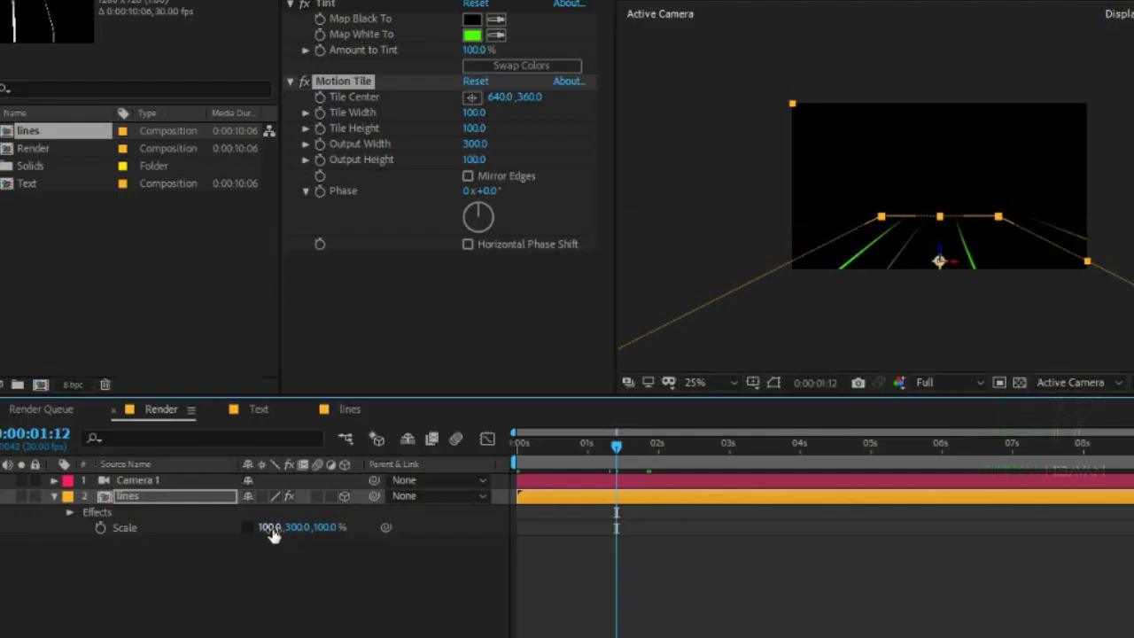
Set the lines layer's X Scale to 50%, keeping the proportions unlinked
left_click_drag(271, 527, 232, 531)
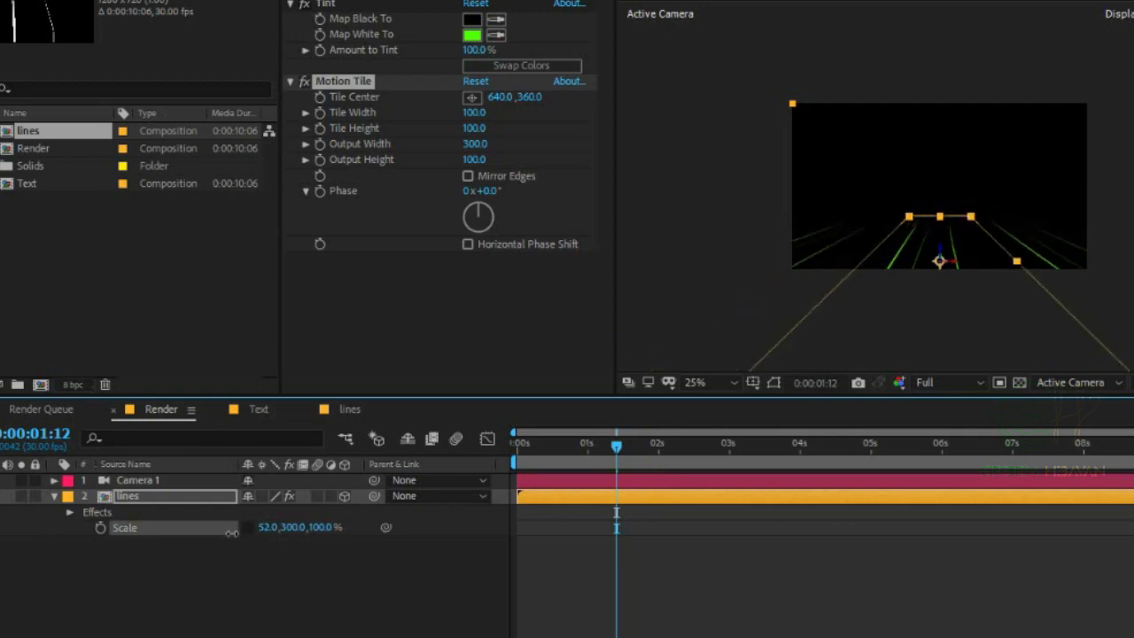
left_click(268, 529)
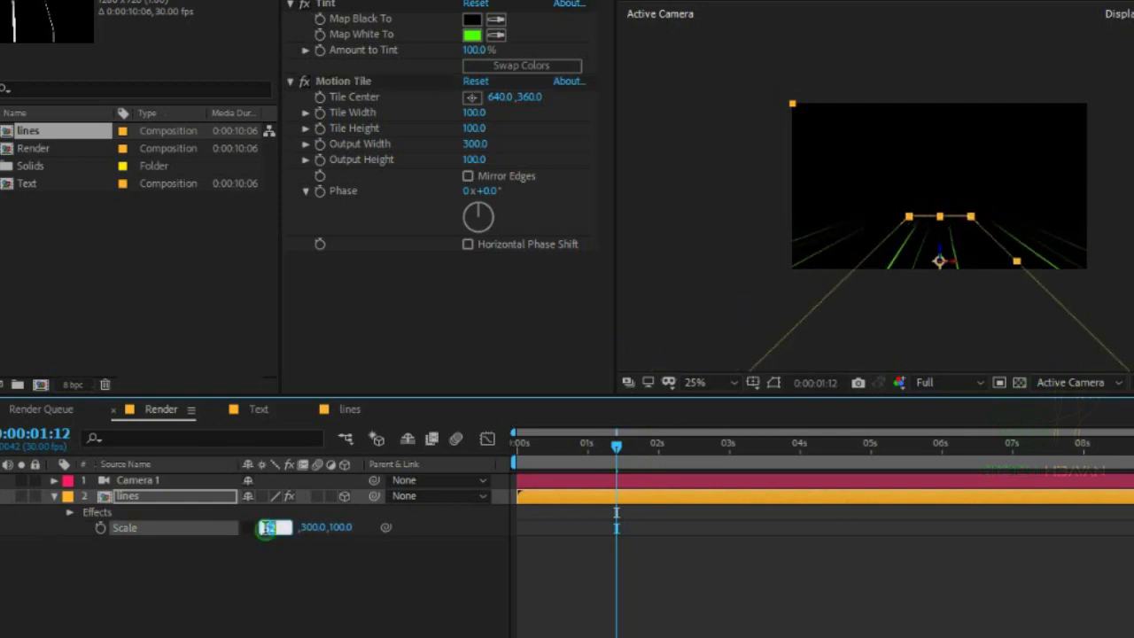
type("50")
key("Return")
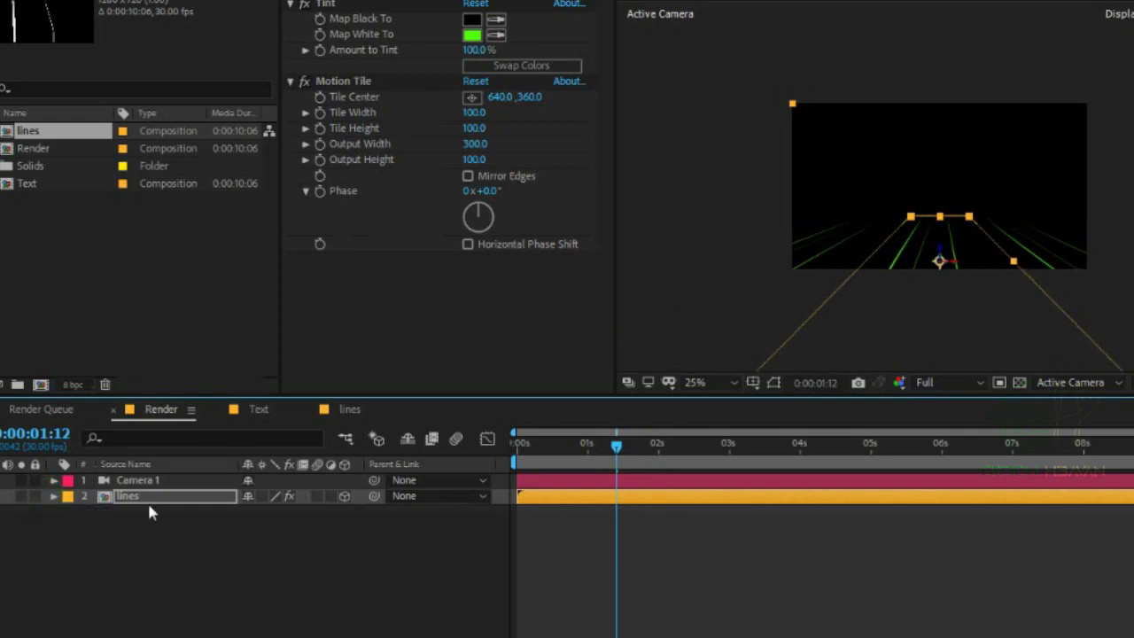
Duplicate the lines layer and change the Tint's Map White To color on the copy to yellow
key("Return")
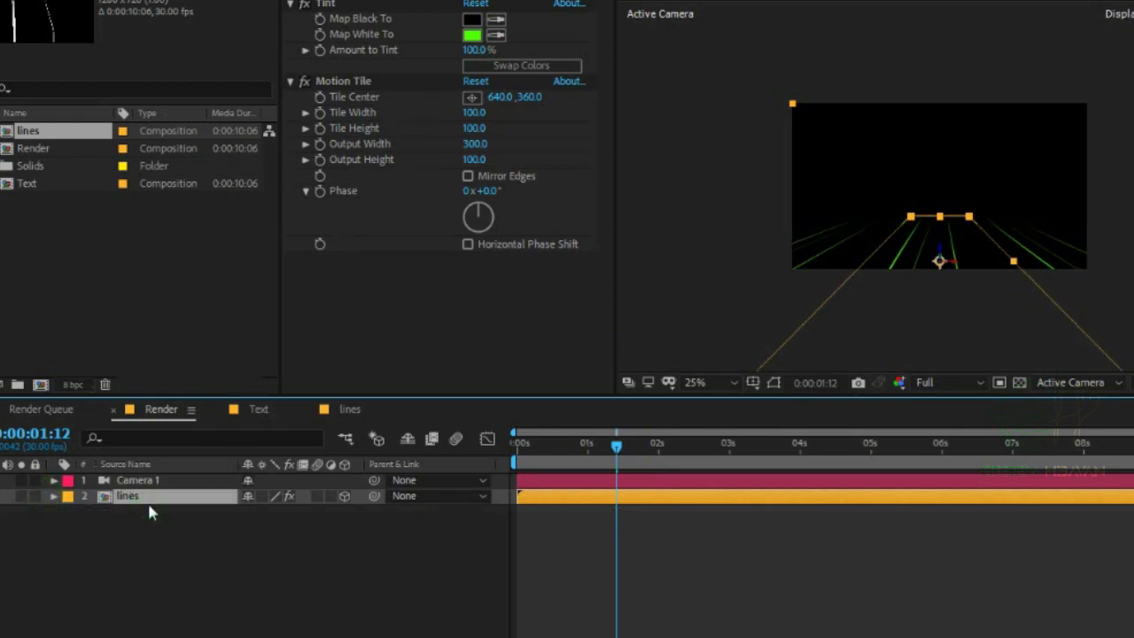
key("ctrl+d")
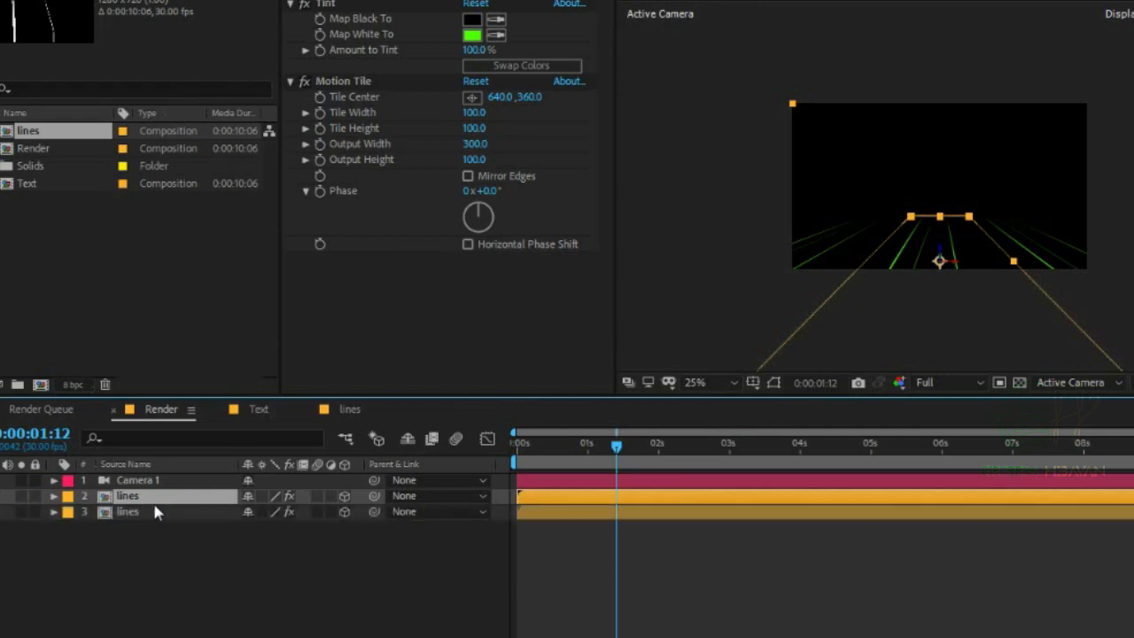
left_click(472, 36)
left_click_drag(831, 299, 832, 344)
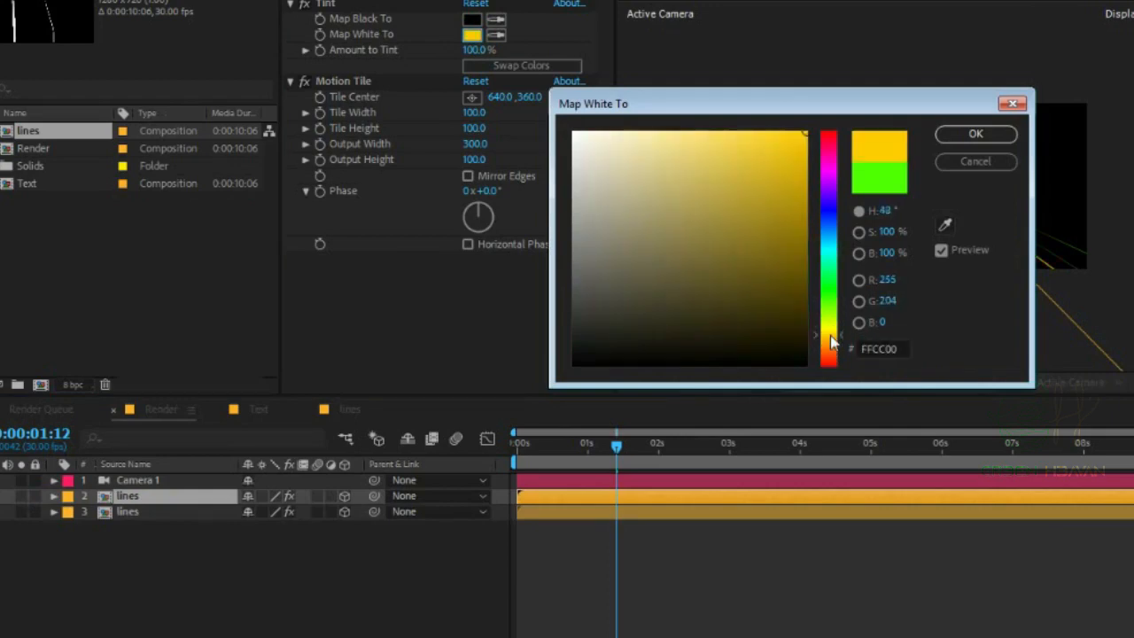
left_click_drag(831, 335, 831, 330)
left_click(986, 131)
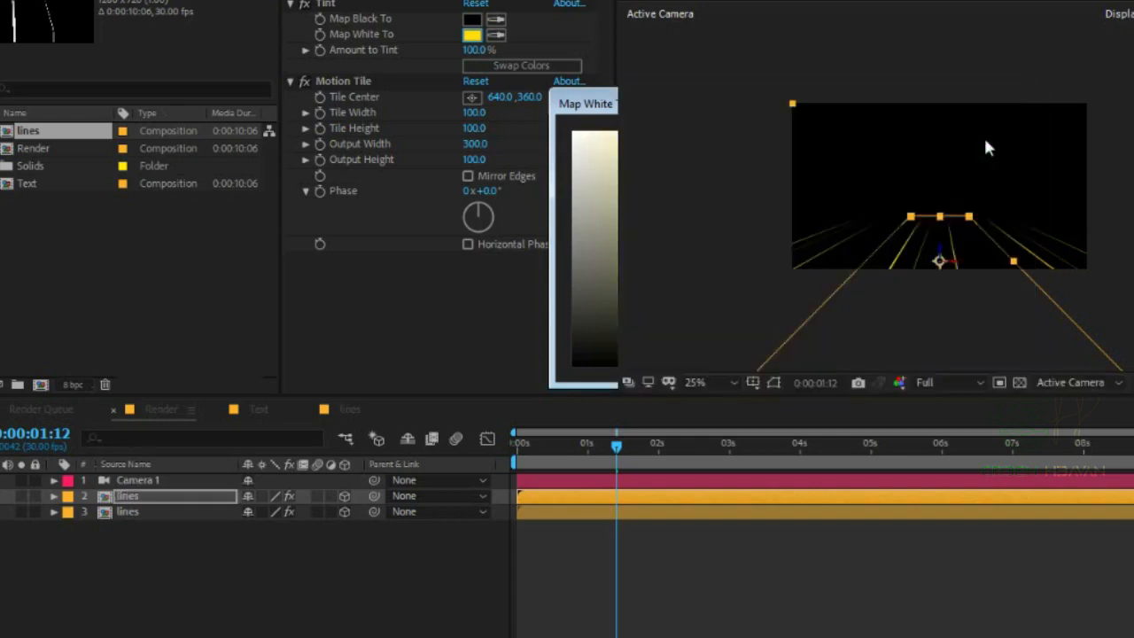
key("alt+Tab")
Mirror the yellow lines layer horizontally by setting its X Scale to -50%
left_click(135, 497)
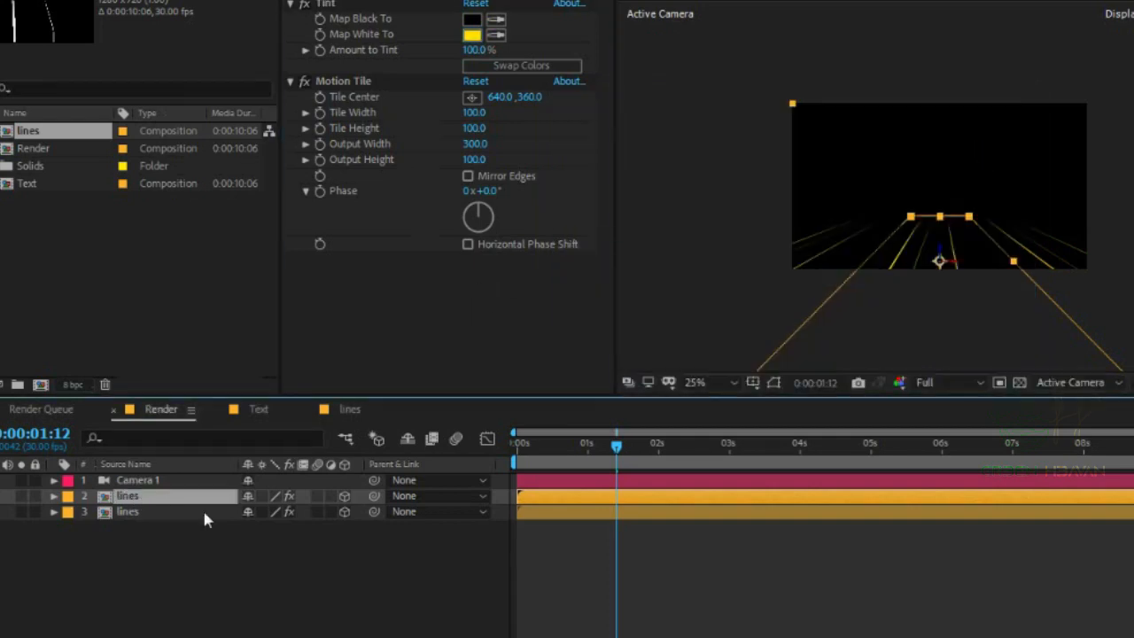
key("s")
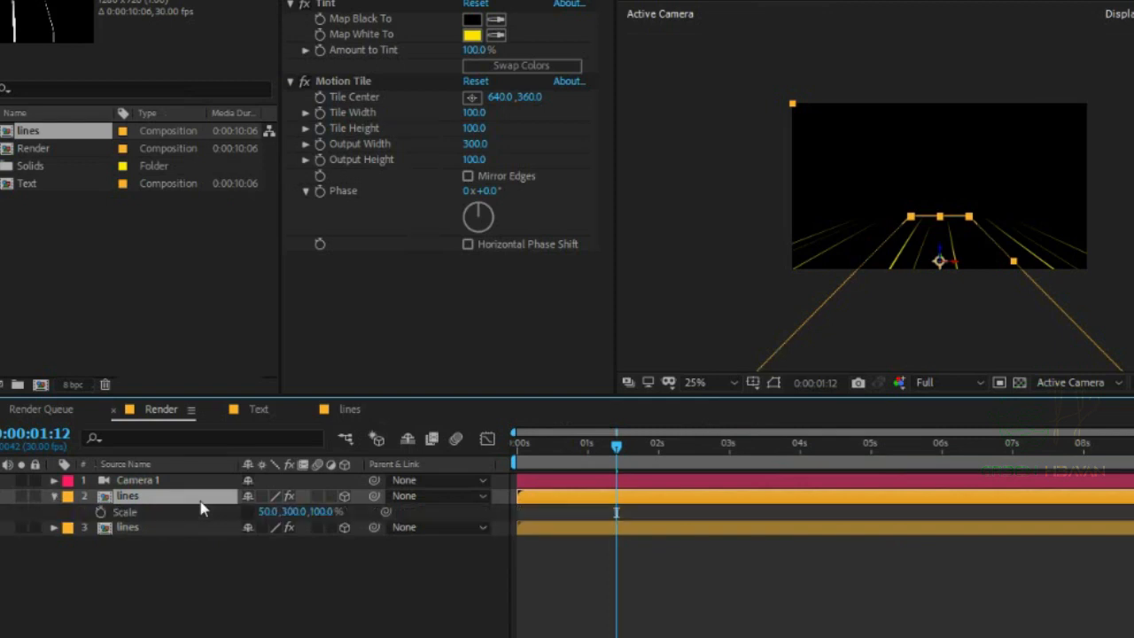
left_click(270, 513)
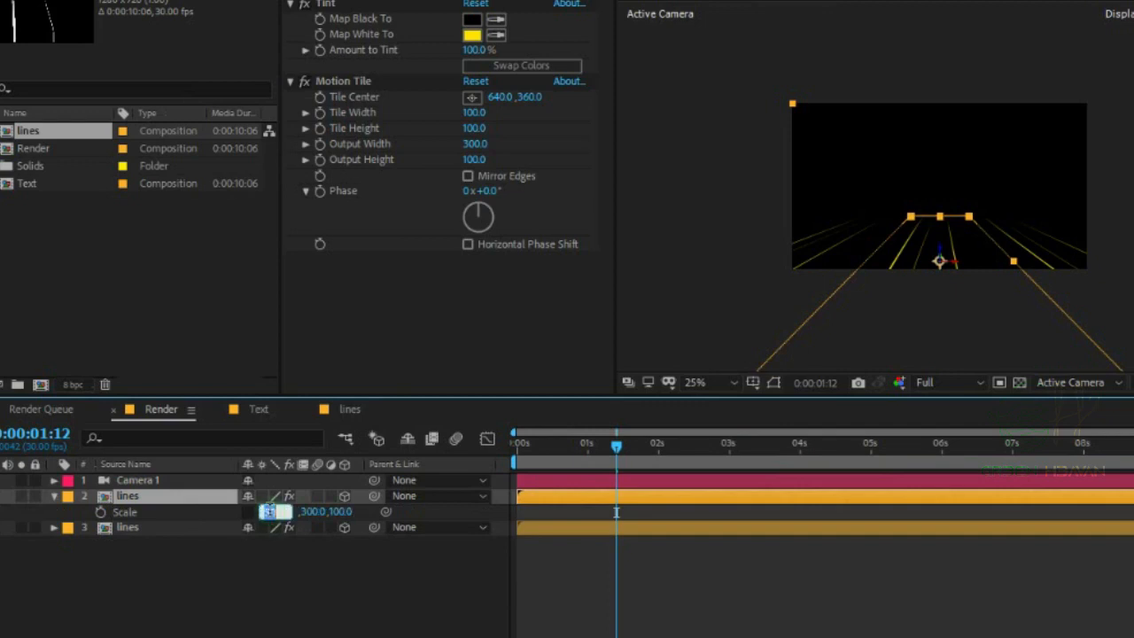
type("-50")
left_click(312, 591)
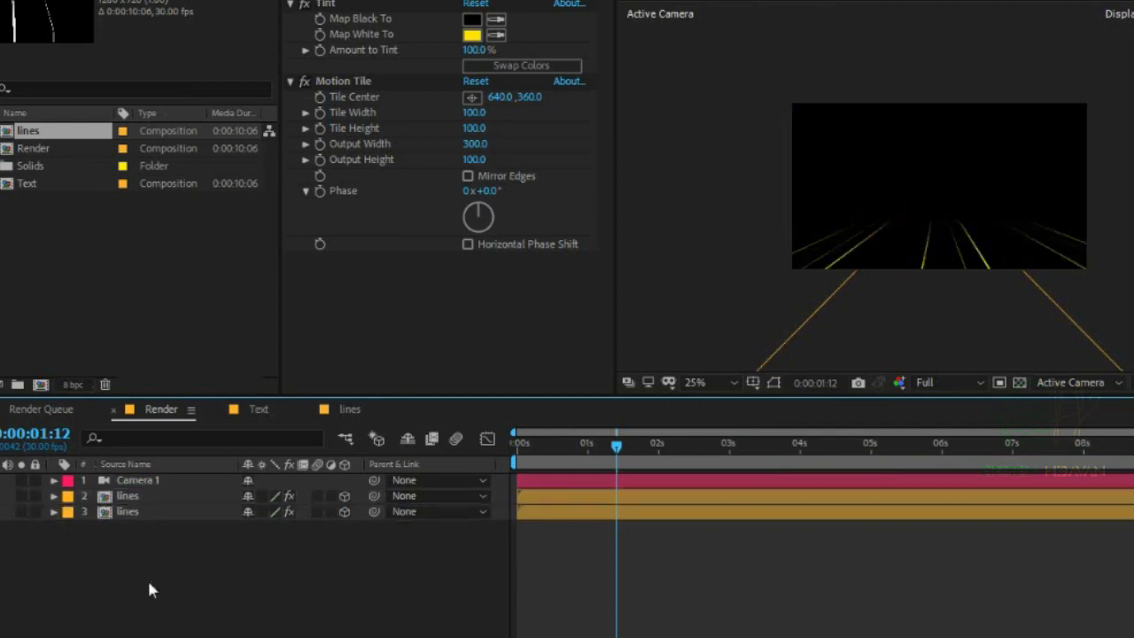
Set the blending mode of both lines layers to Add
left_click_drag(148, 581, 188, 501)
key("F4")
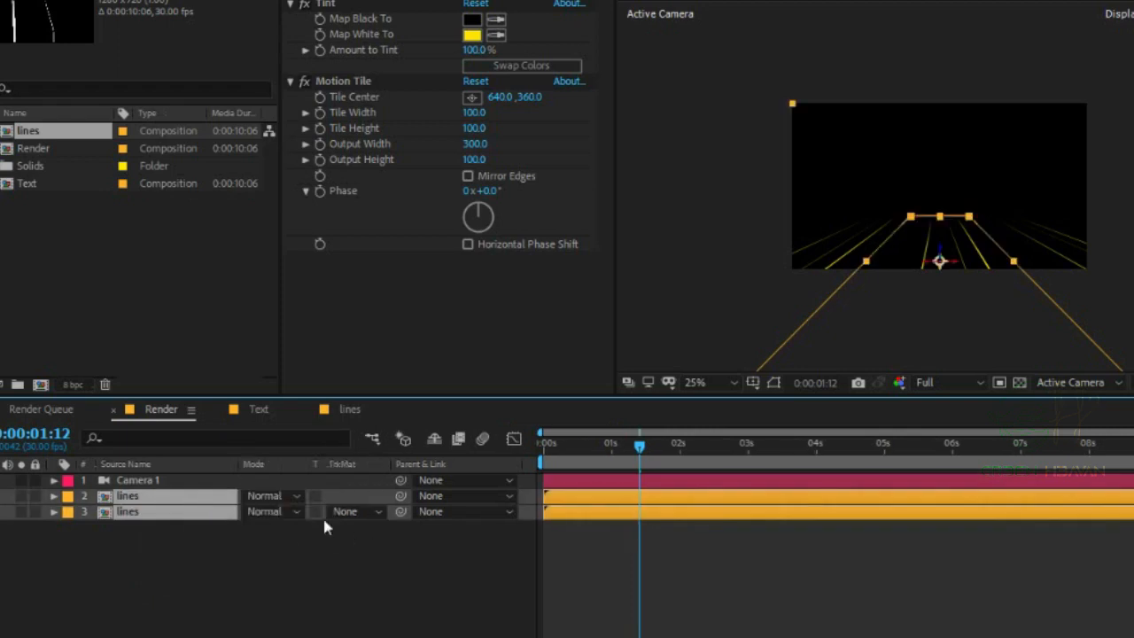
left_click(279, 501)
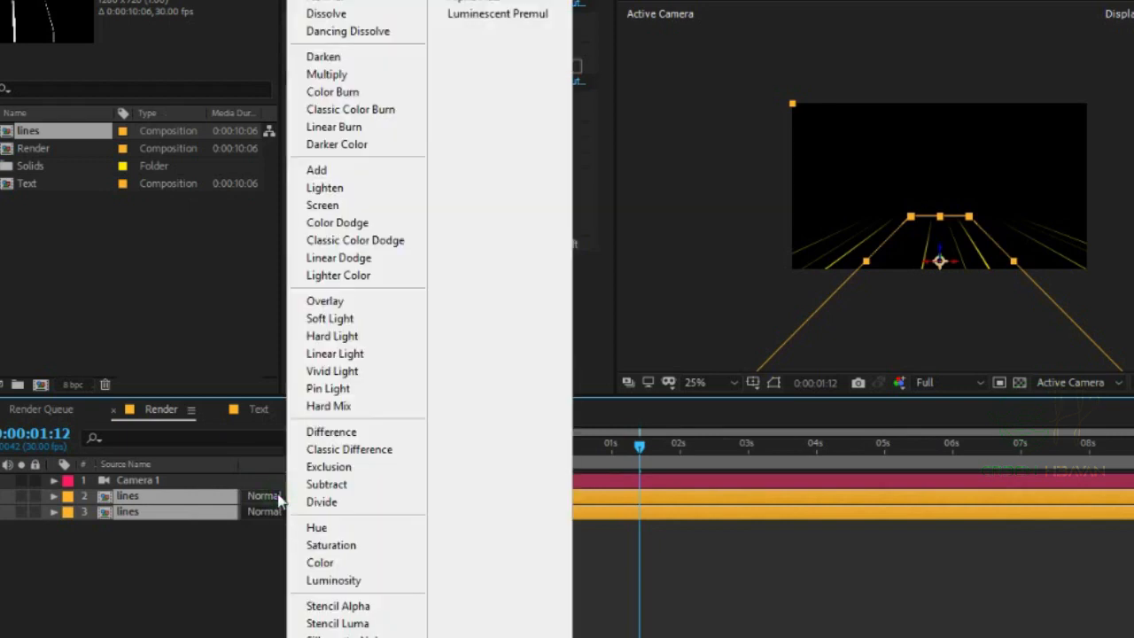
left_click(356, 175)
scroll(922, 314, "up", 2)
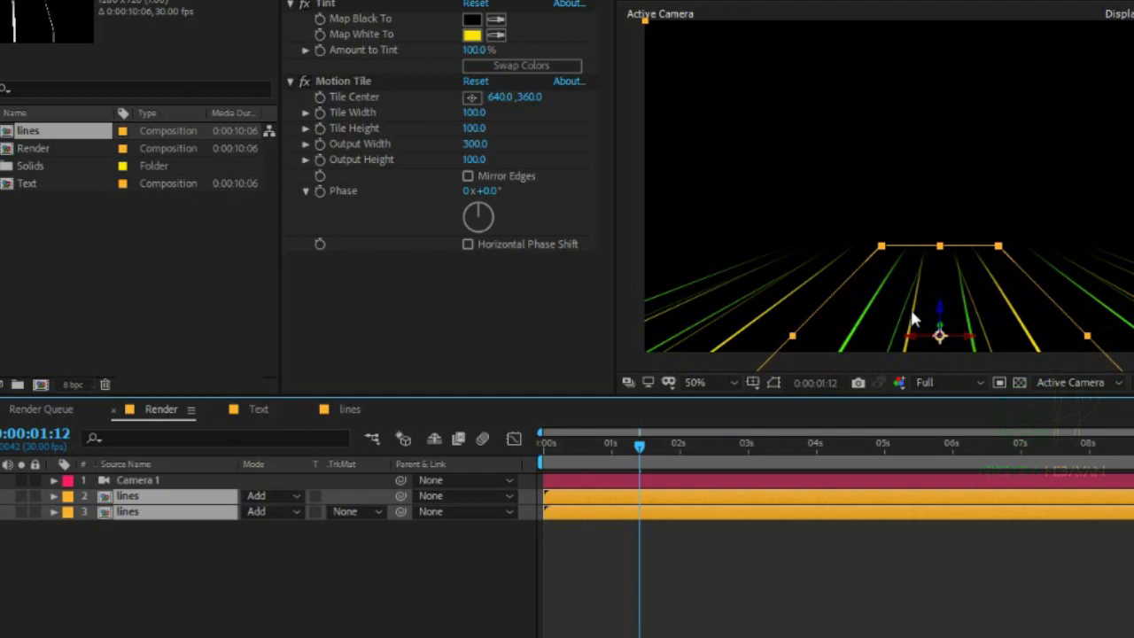
left_click(307, 568)
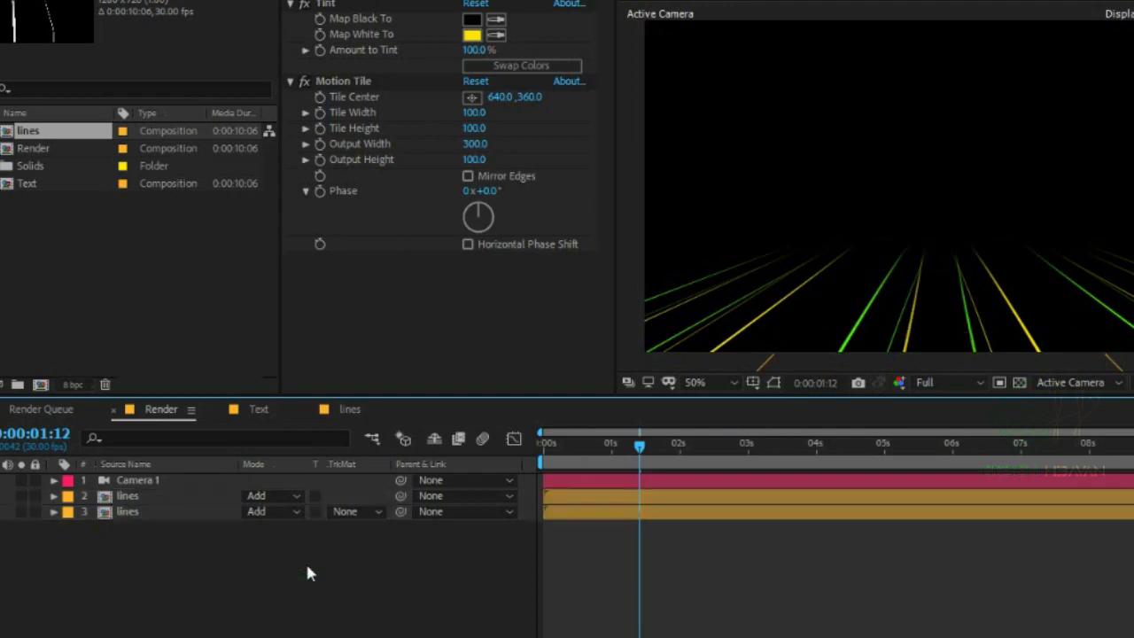
Create a black 1280 x 720 solid named bg and move it below all other layers in Render
key("ctrl+y")
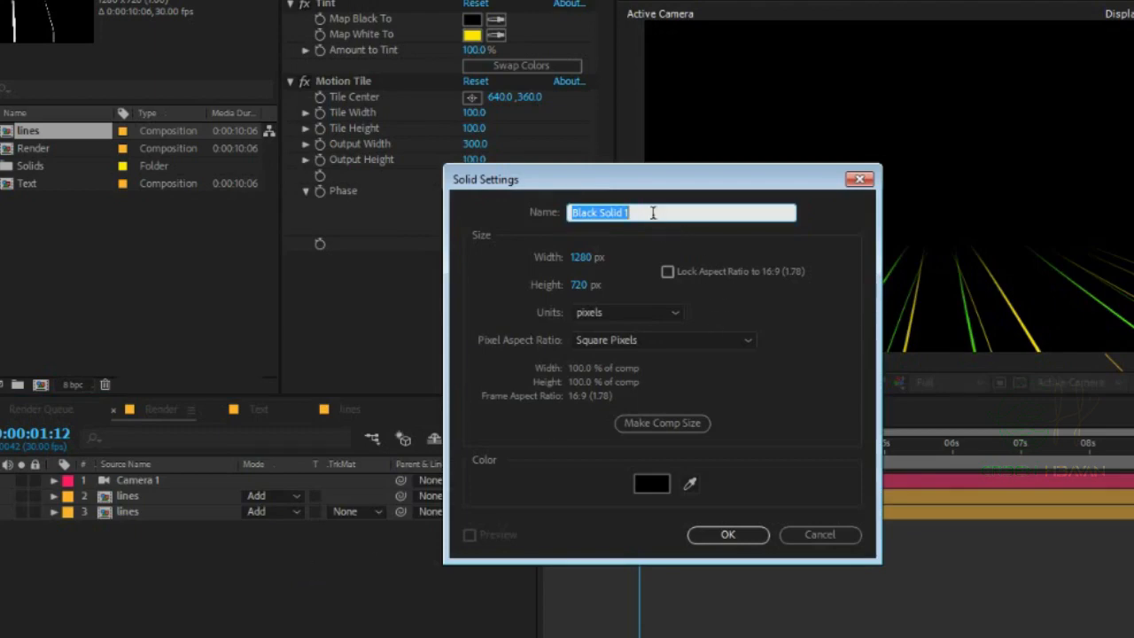
type("bg")
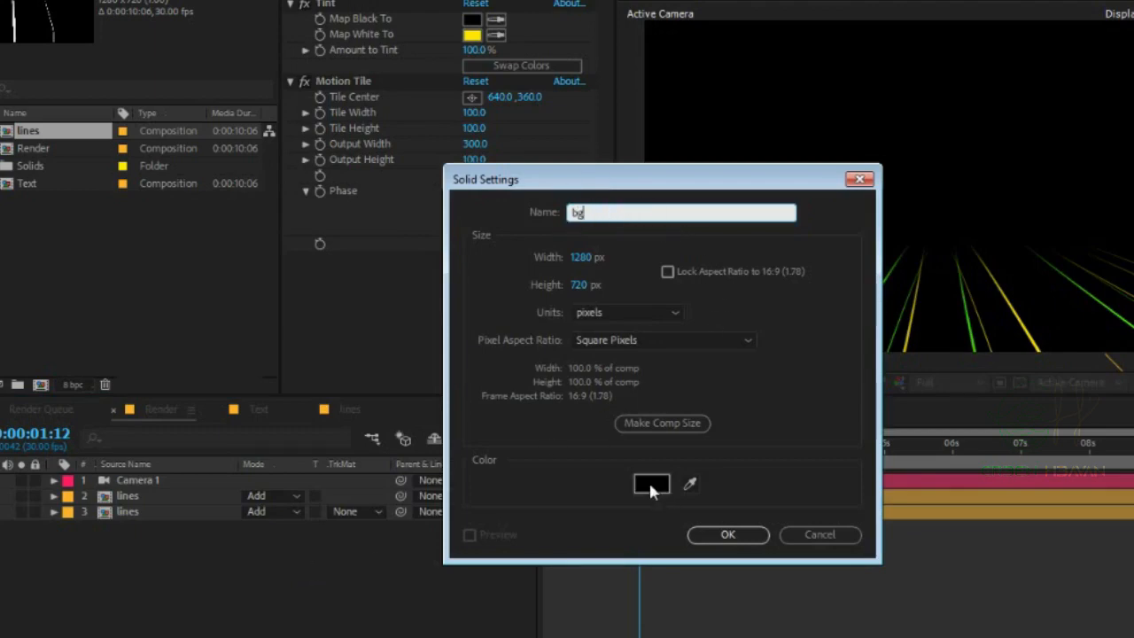
left_click(652, 483)
left_click(975, 132)
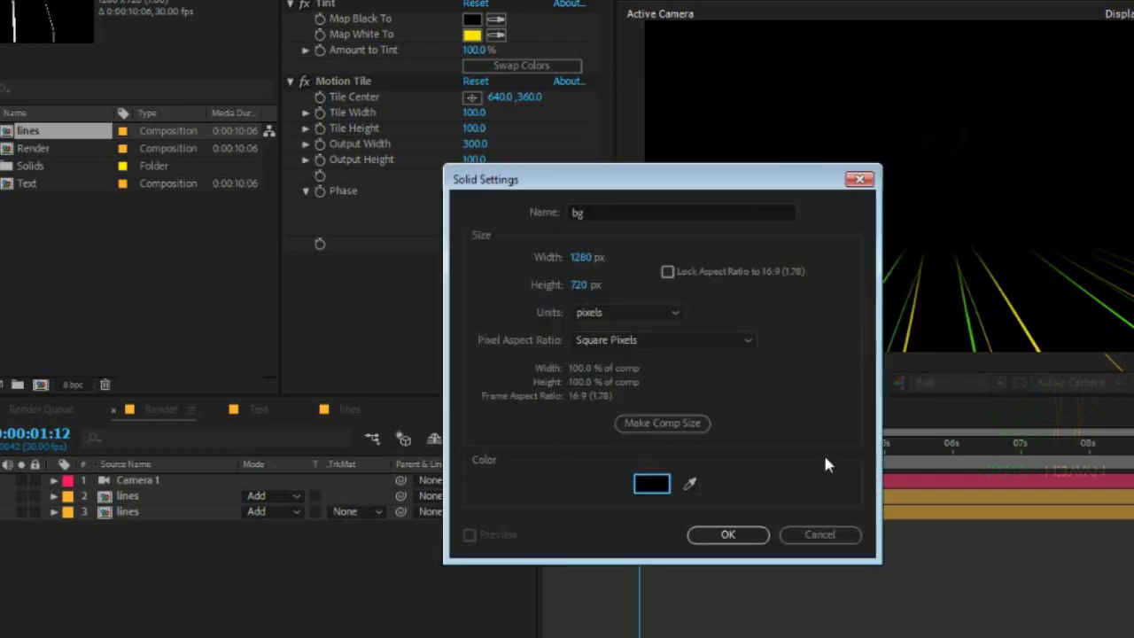
left_click(727, 535)
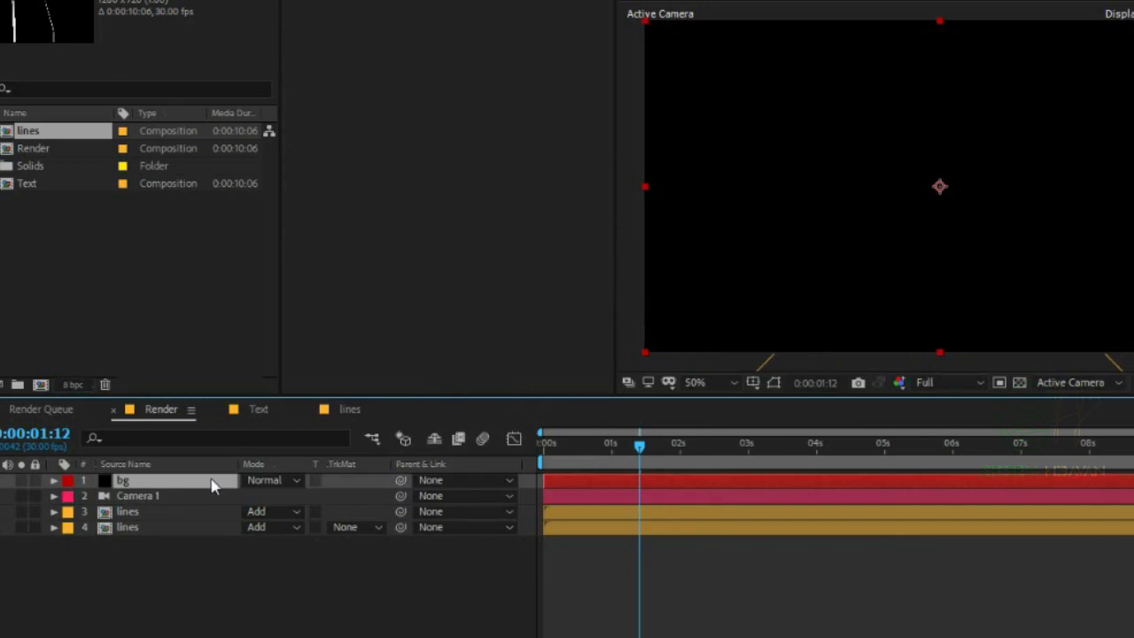
key("ctrl+shift+bracketleft")
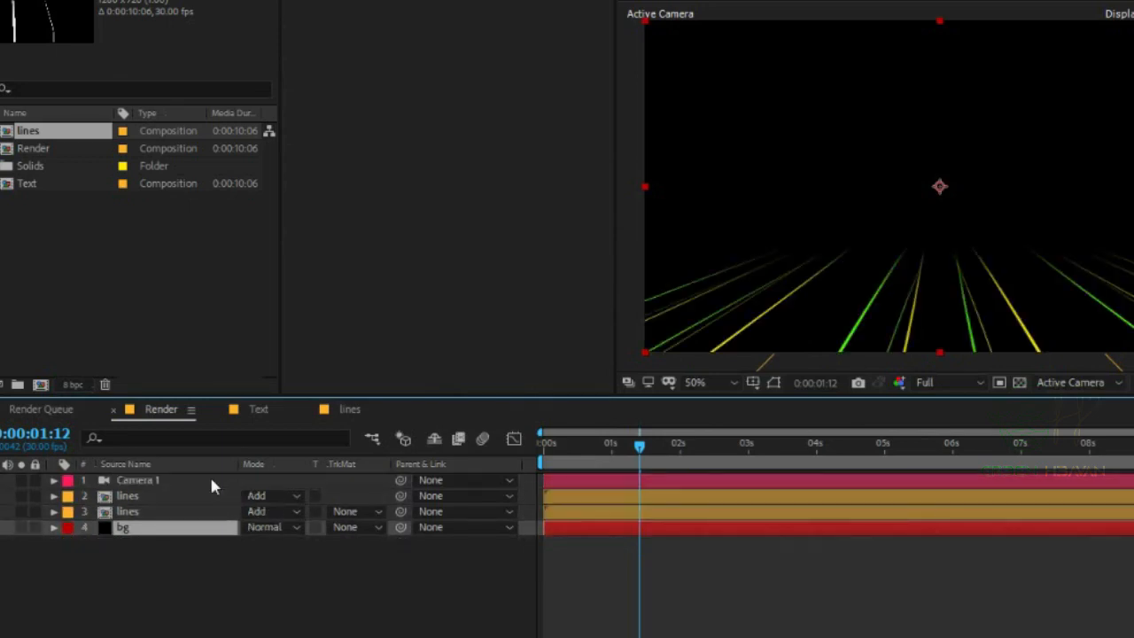
Change the label colour of the green-tinted lines layer to Green
left_click(186, 502)
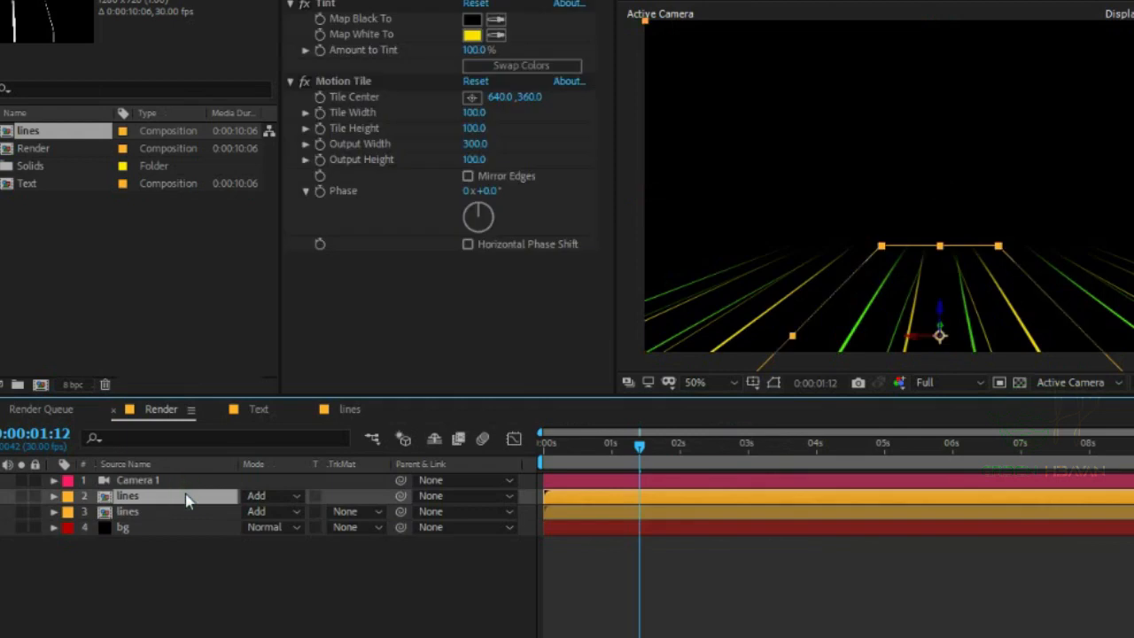
left_click(67, 499)
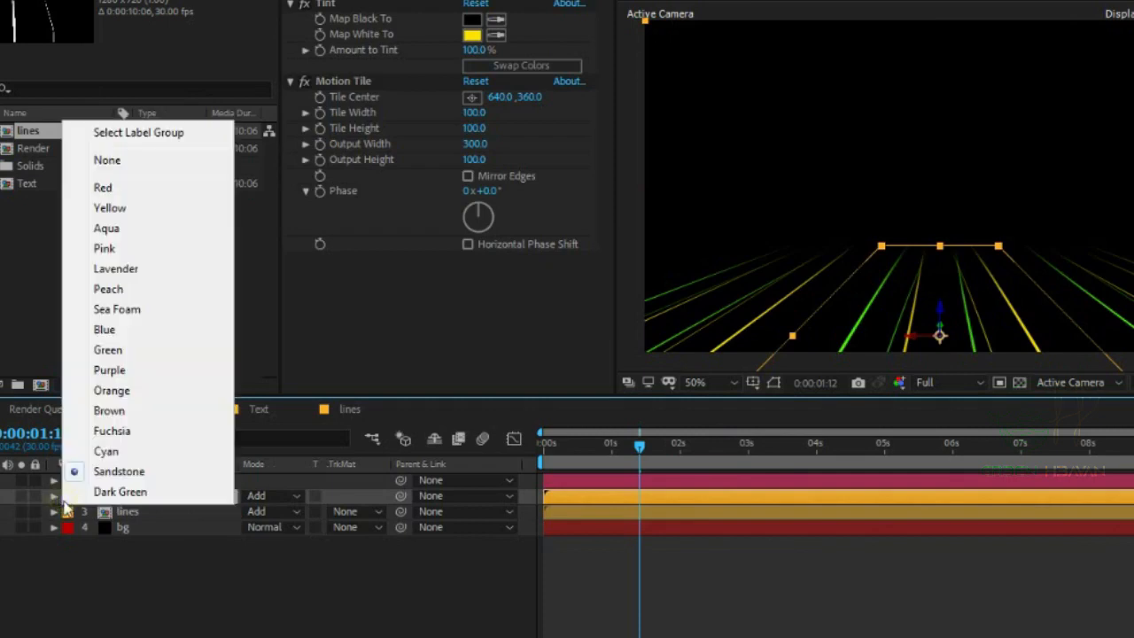
left_click(202, 516)
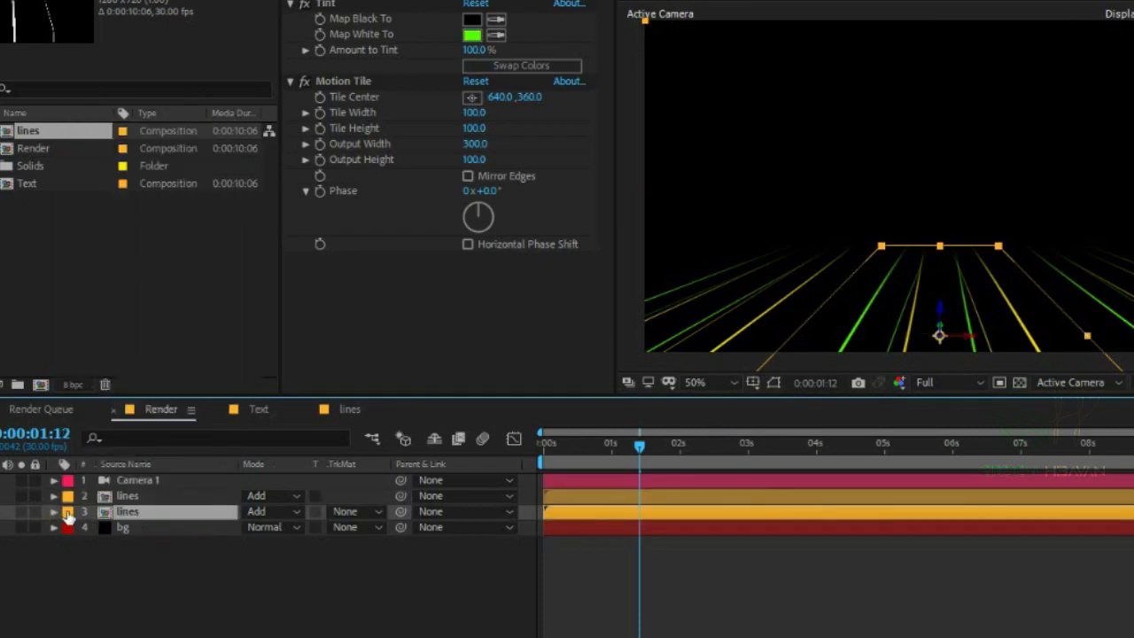
left_click(67, 513)
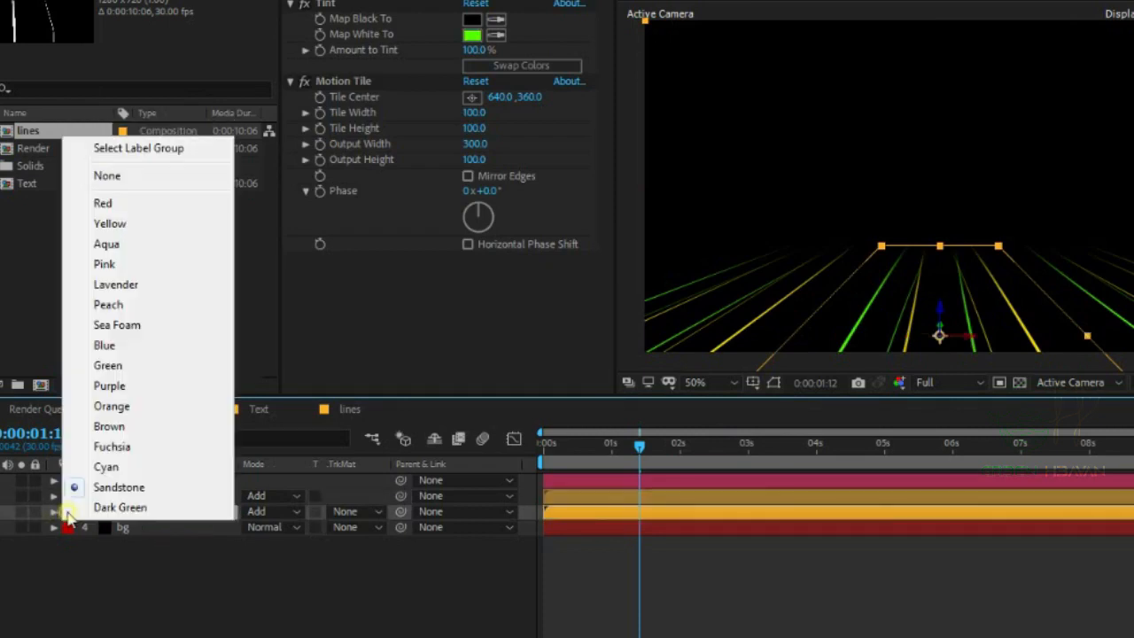
left_click(130, 372)
Raise the yellow lines layer by setting its Y Position to 504
left_click(622, 501)
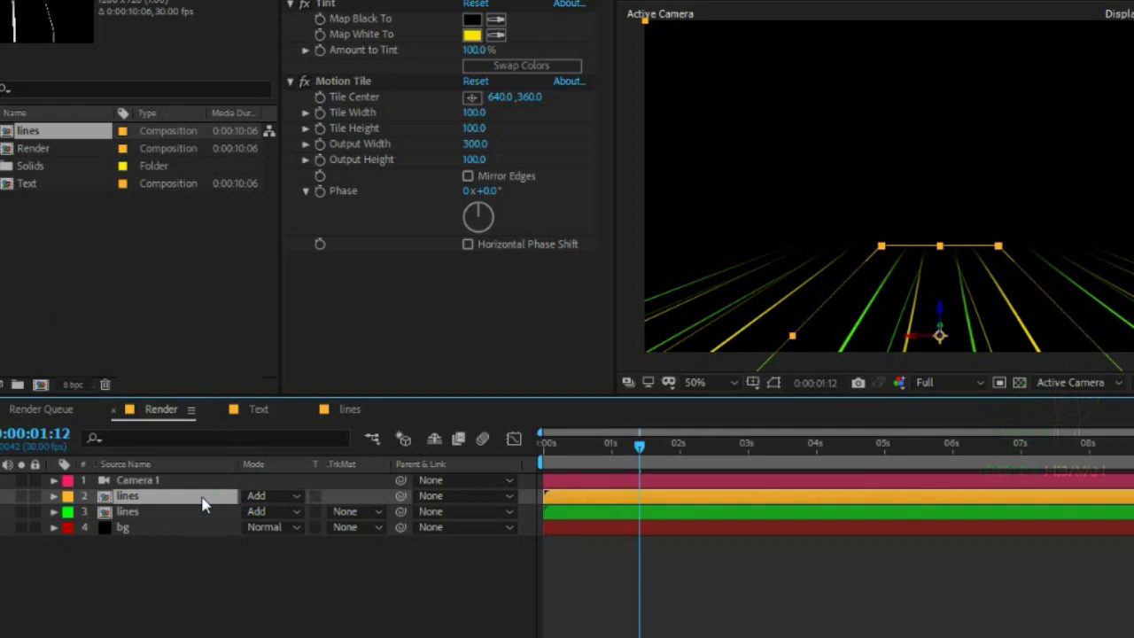
key("p")
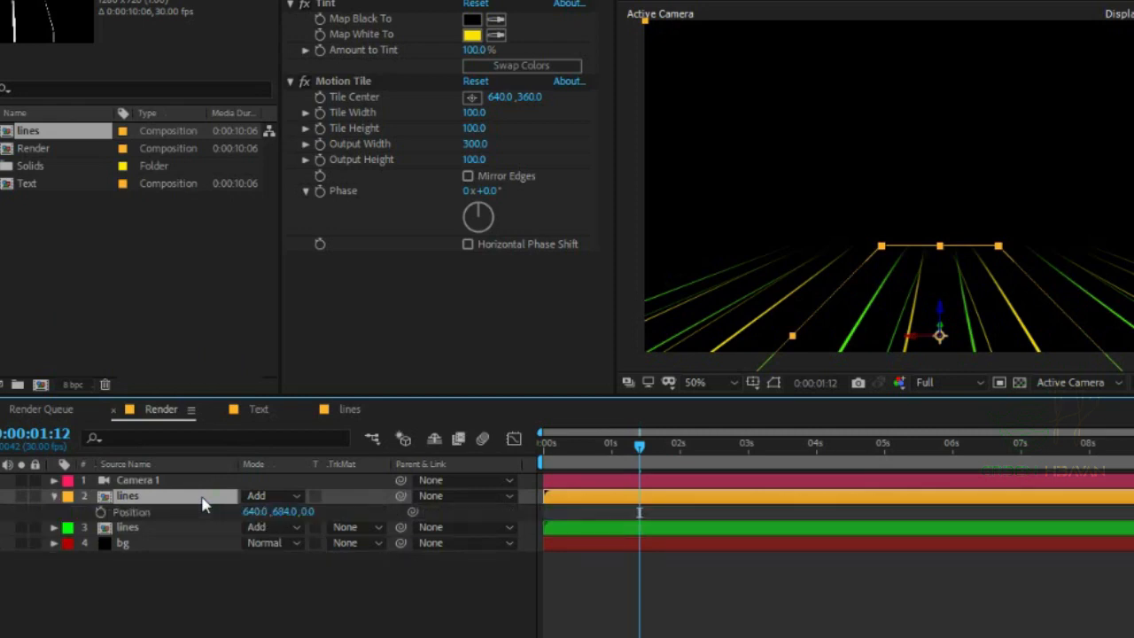
left_click(284, 513)
type("536")
key("Return")
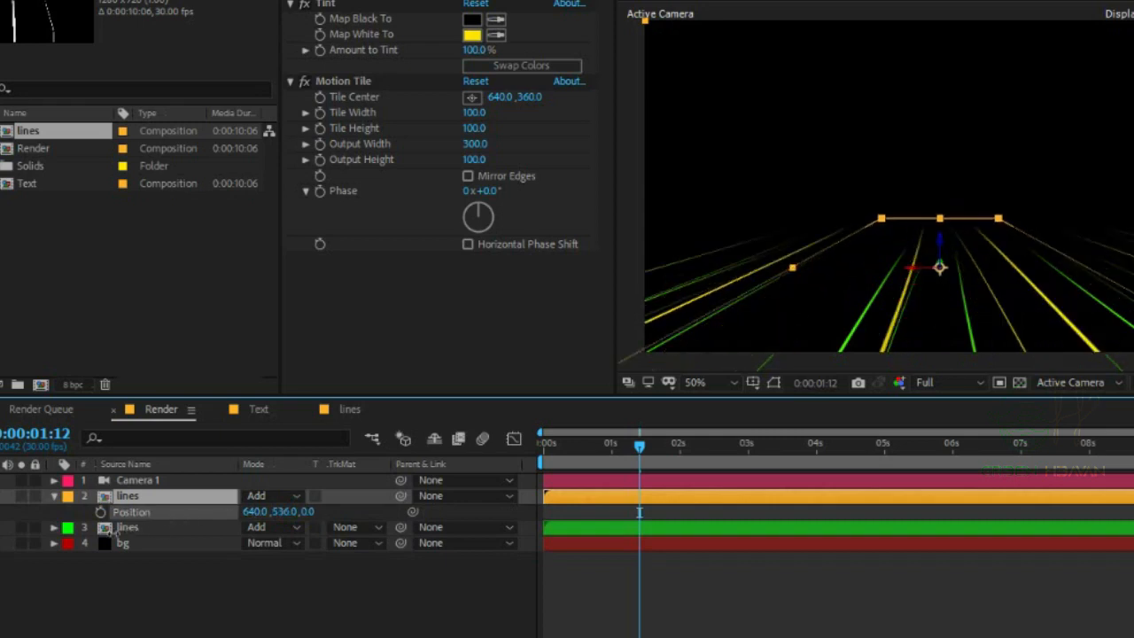
mouse_move(114, 533)
left_mouse_down()
mouse_move(50, 549)
mouse_move(105, 529)
mouse_move(100, 543)
left_mouse_up()
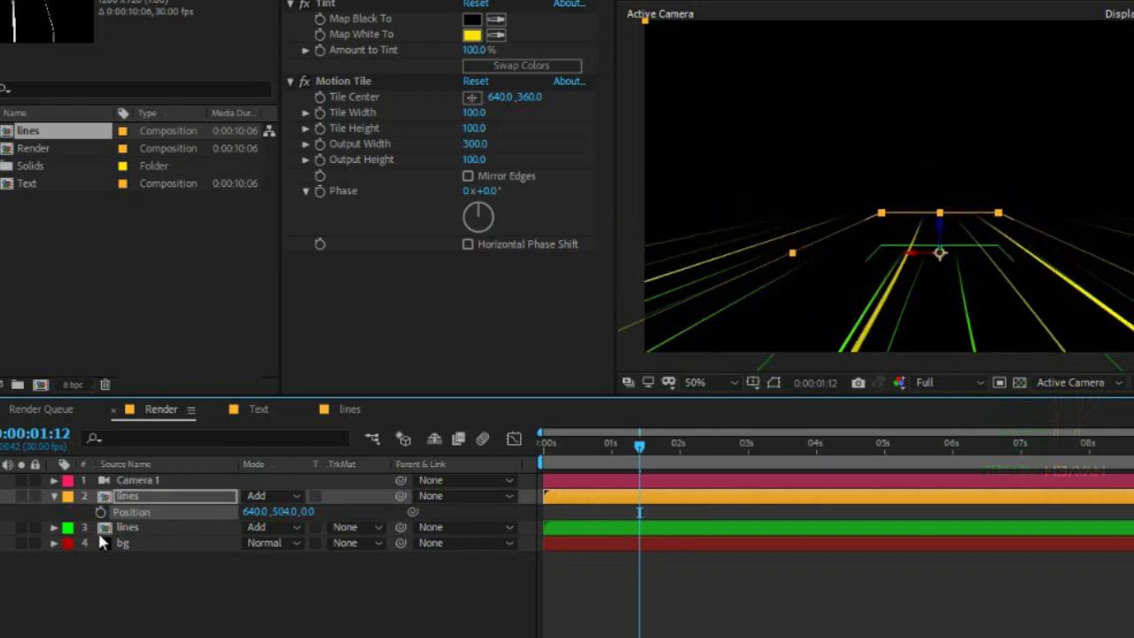
Shift the green lines layer to start at 0:00:00:10 and preview the animation from the beginning
left_click_drag(640, 445, 475, 464)
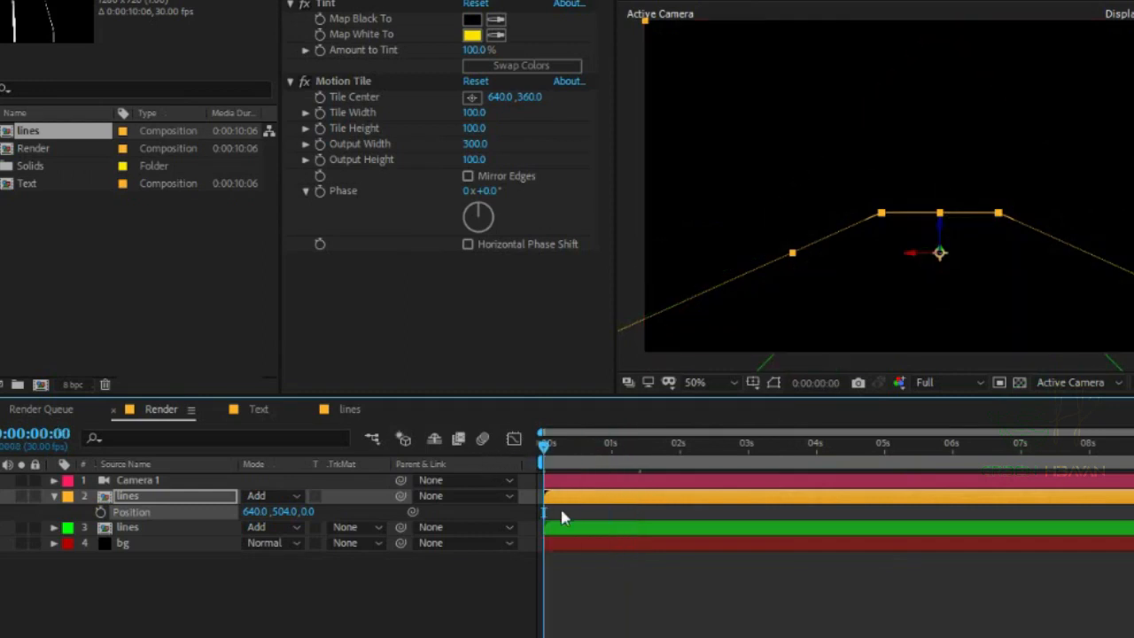
key("shift+Page_Down")
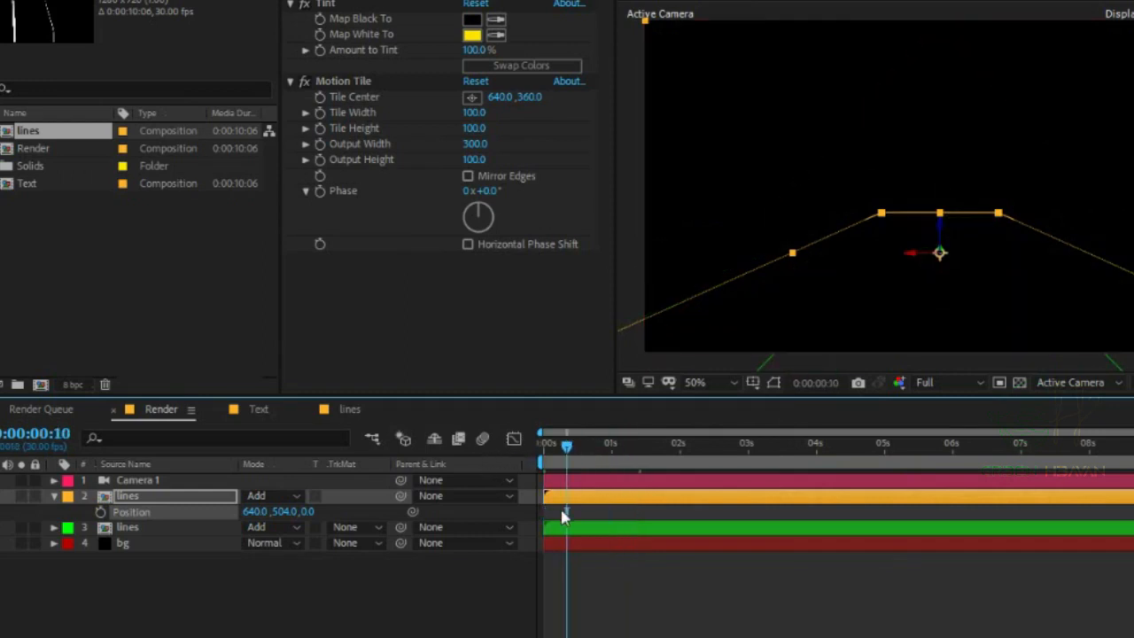
left_click(593, 532)
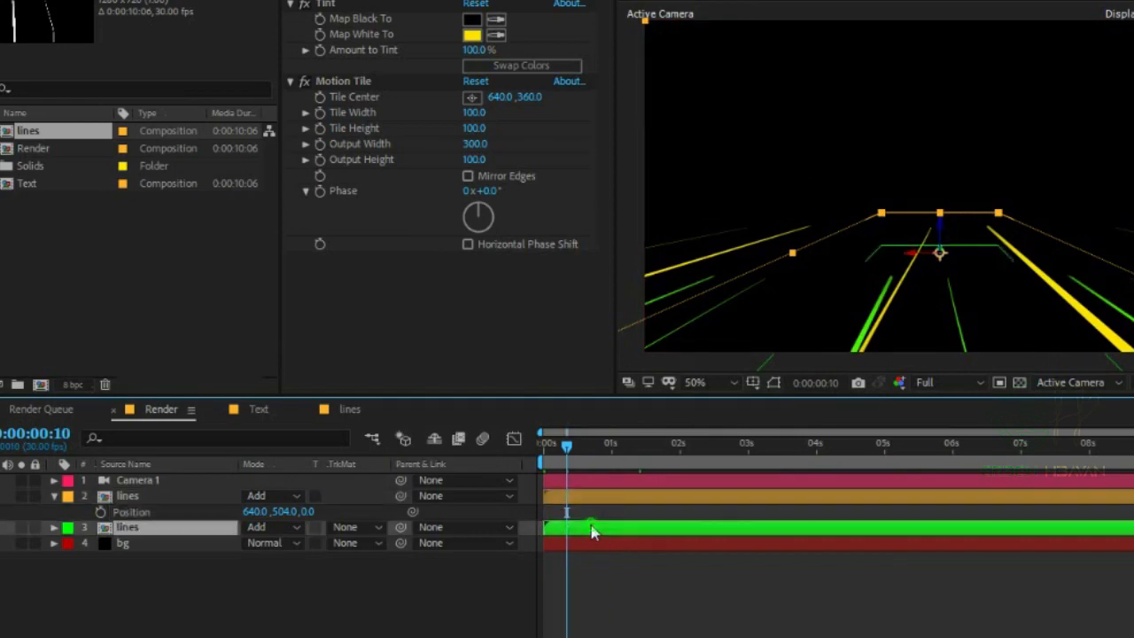
left_click_drag(592, 532, 618, 530)
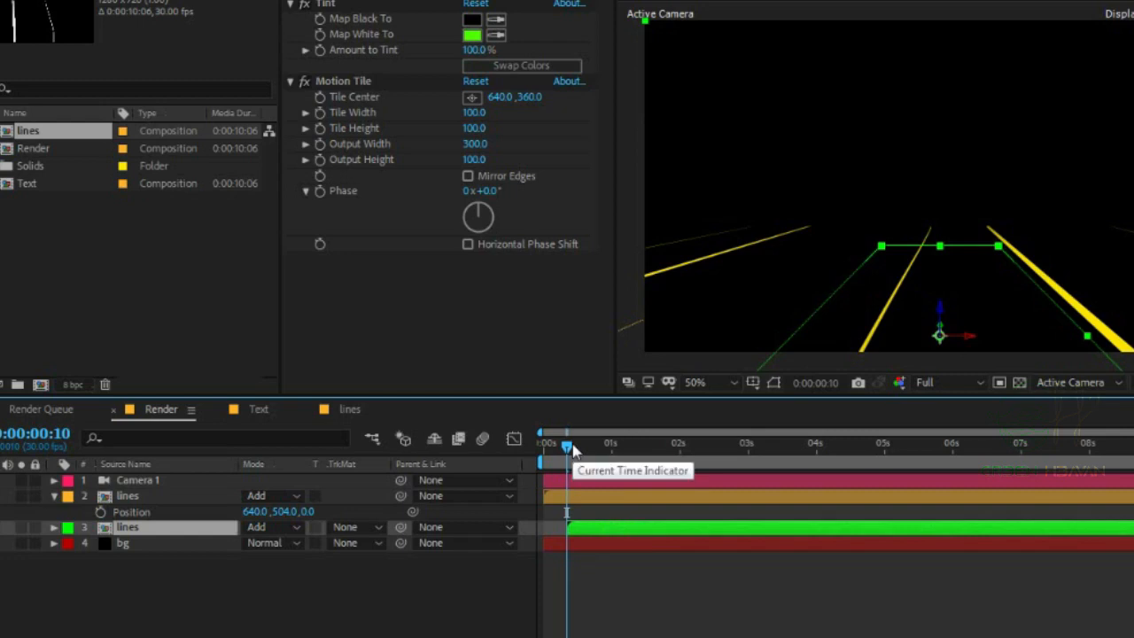
left_click_drag(569, 447, 544, 451)
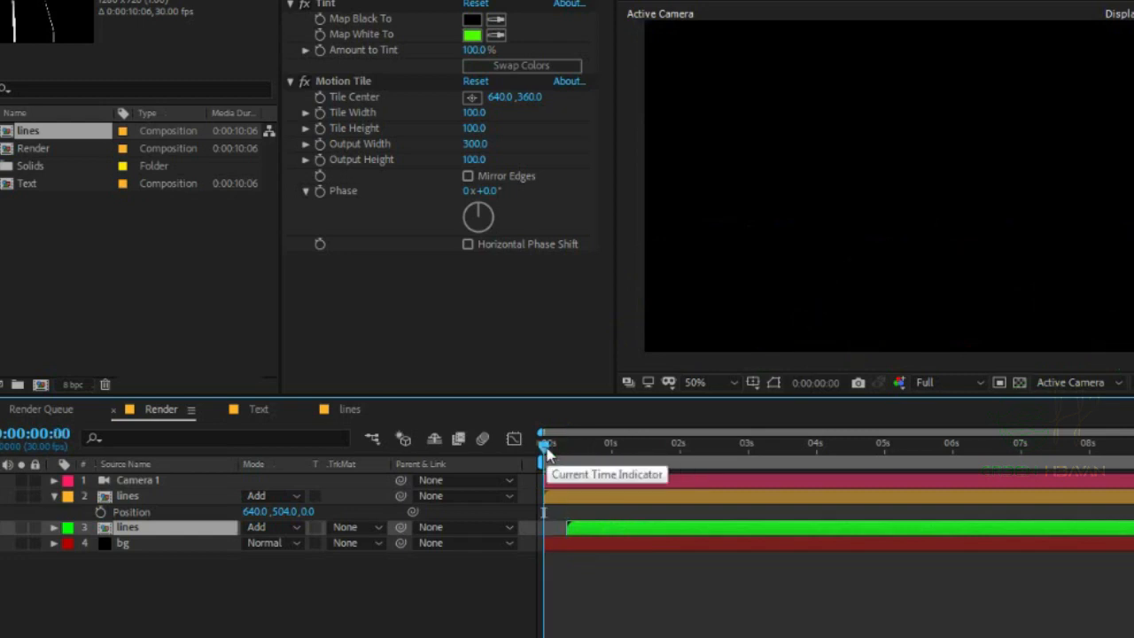
key("space")
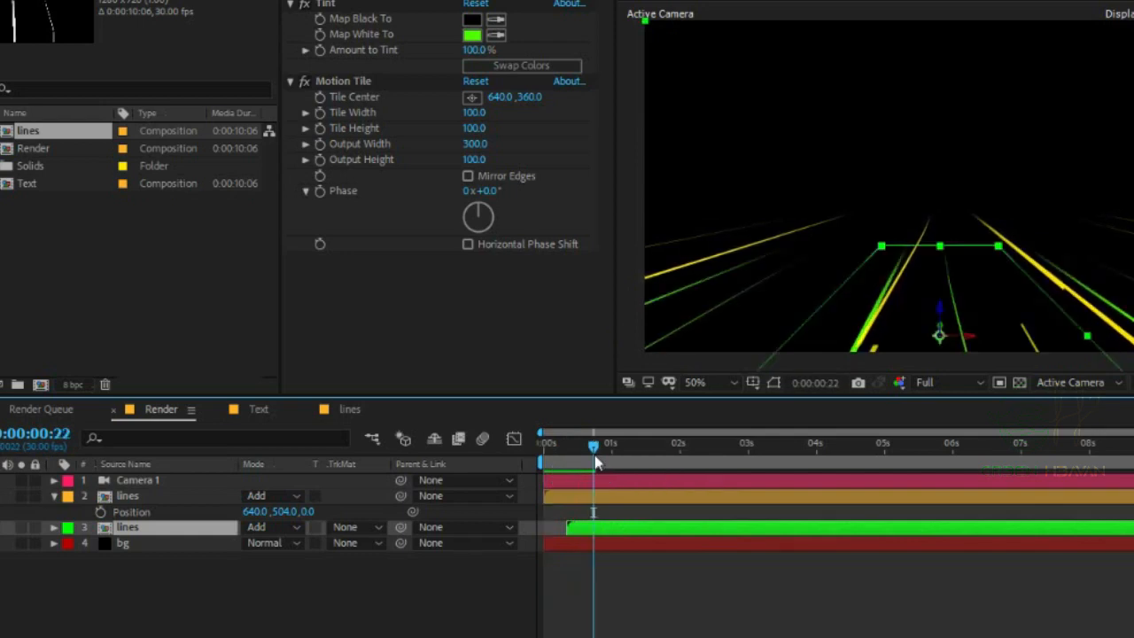
left_click(596, 462)
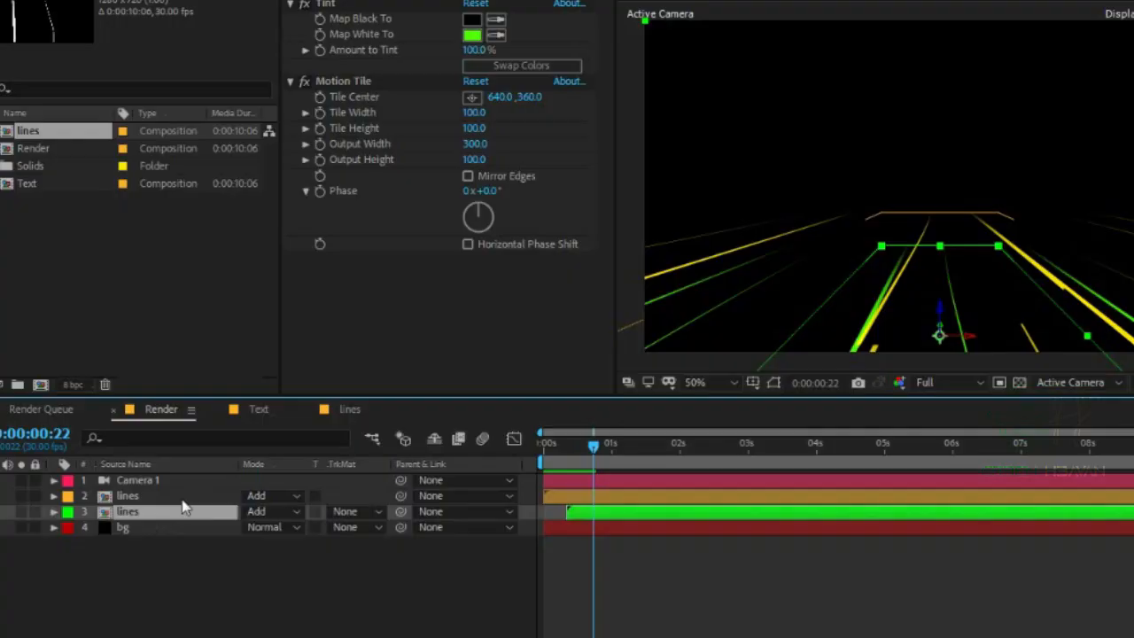
Duplicate the yellow and green lines layers together and shift both copies about 5 frames later in time
left_click(182, 498, "ctrl")
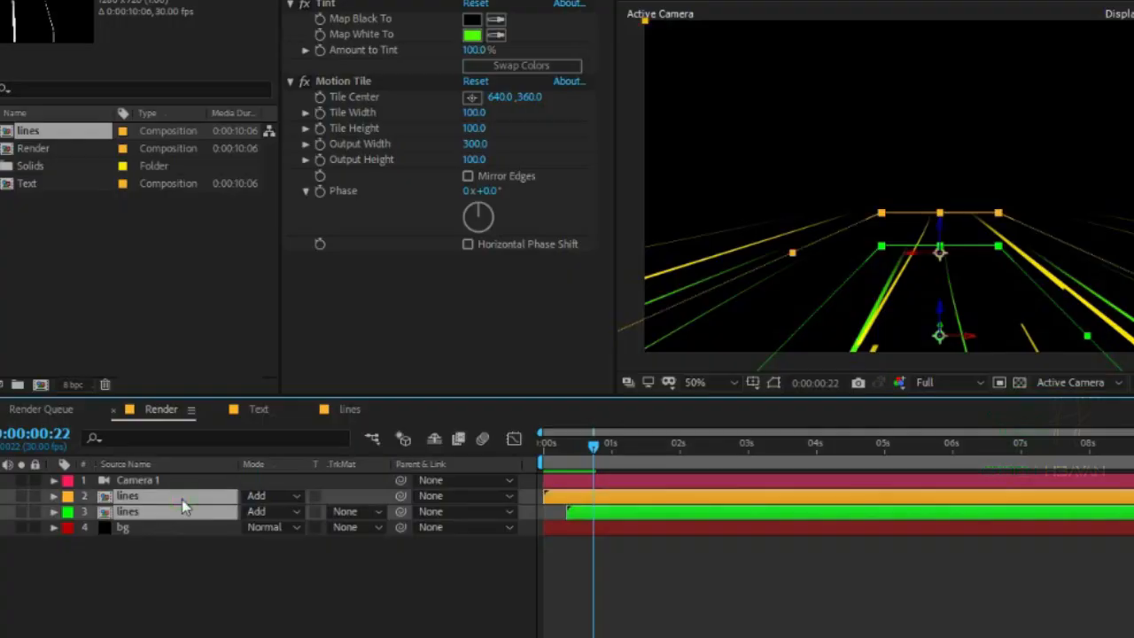
key("ctrl+d")
left_click_drag(160, 534, 163, 510)
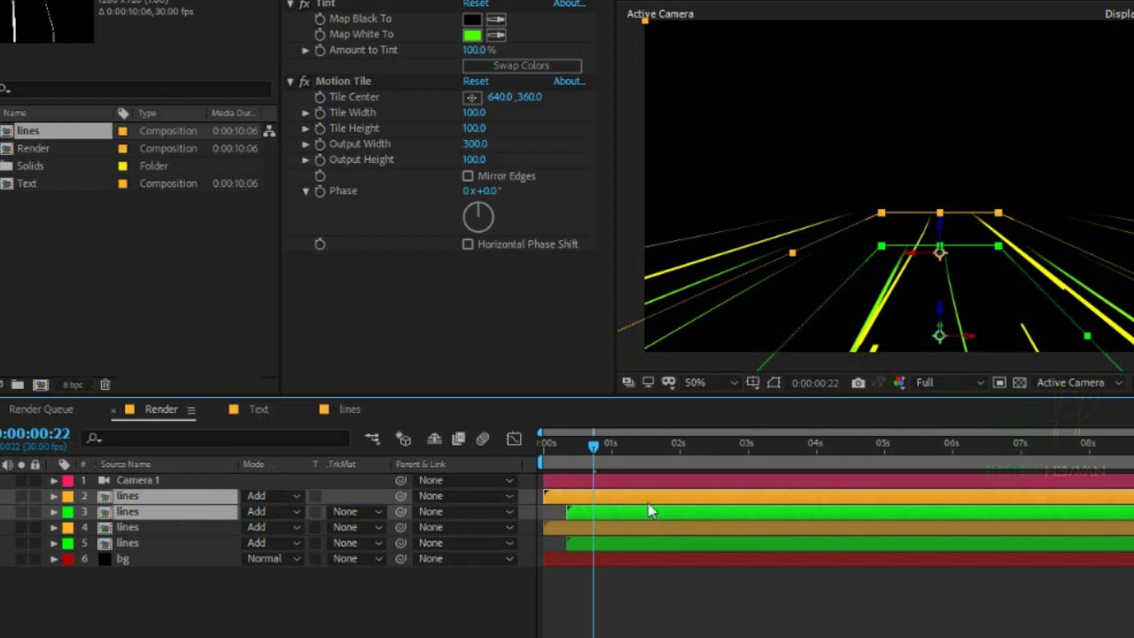
left_click_drag(631, 495, 642, 496)
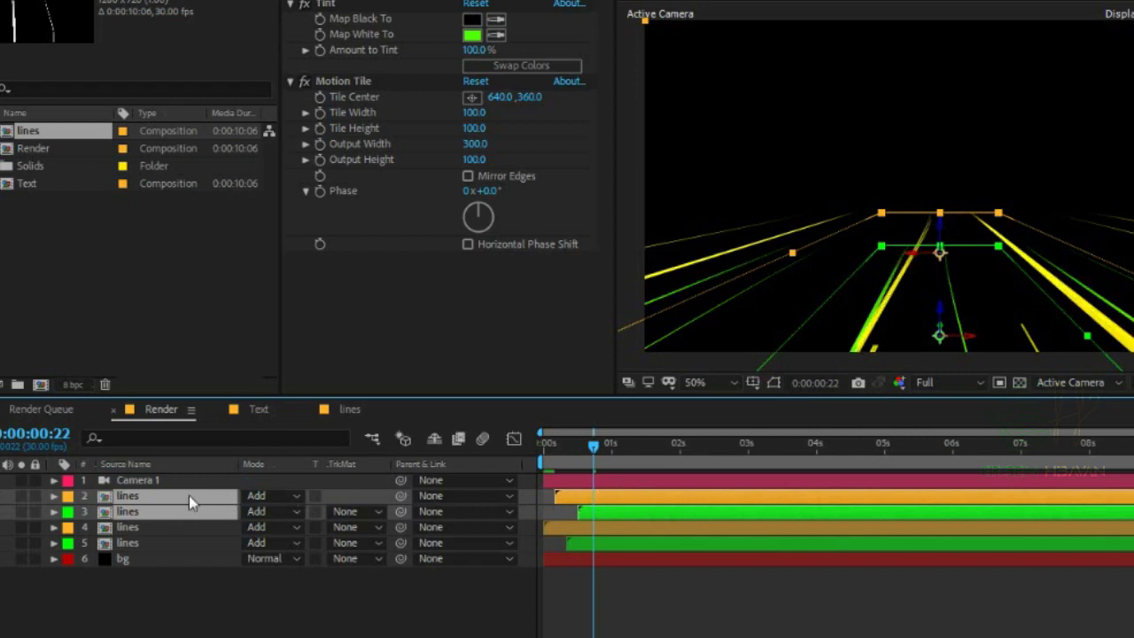
Raise the duplicated lines layers into a ceiling, with Y Position 168 for the yellow copy and 348 for the green copy
key("p")
left_click_drag(227, 517, 2, 521)
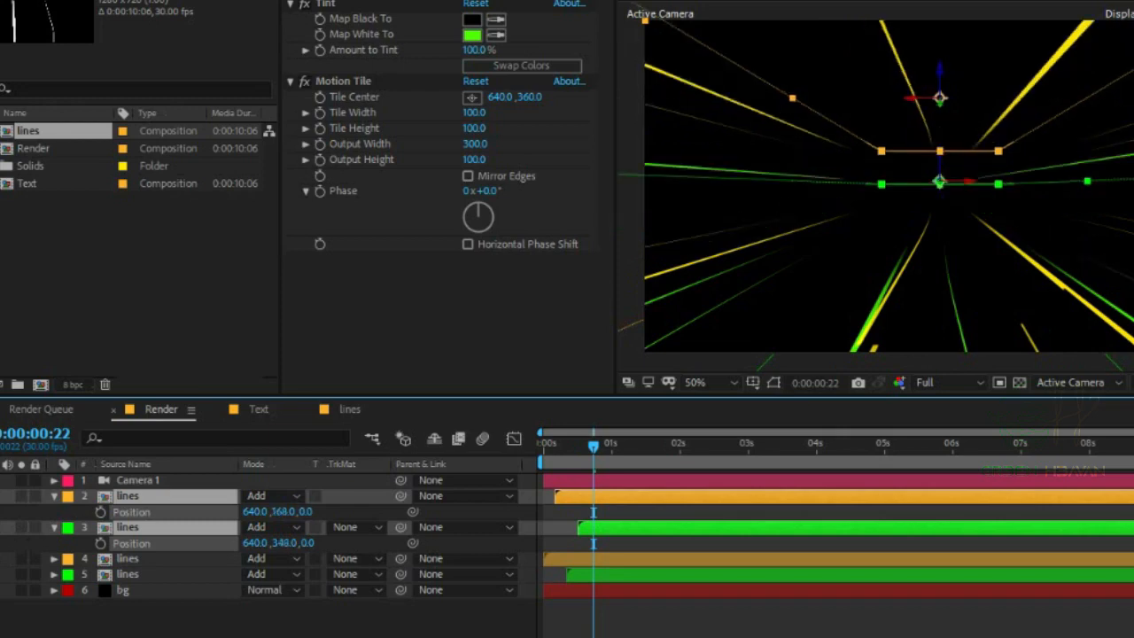
key("Page_Down")
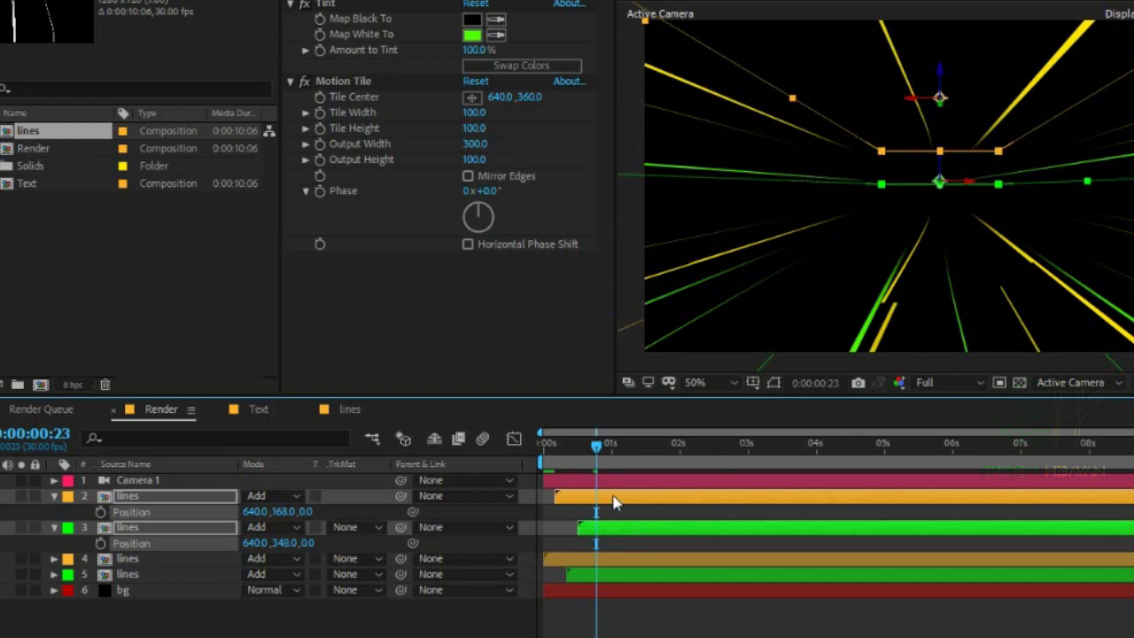
left_click(613, 500)
left_click(383, 631)
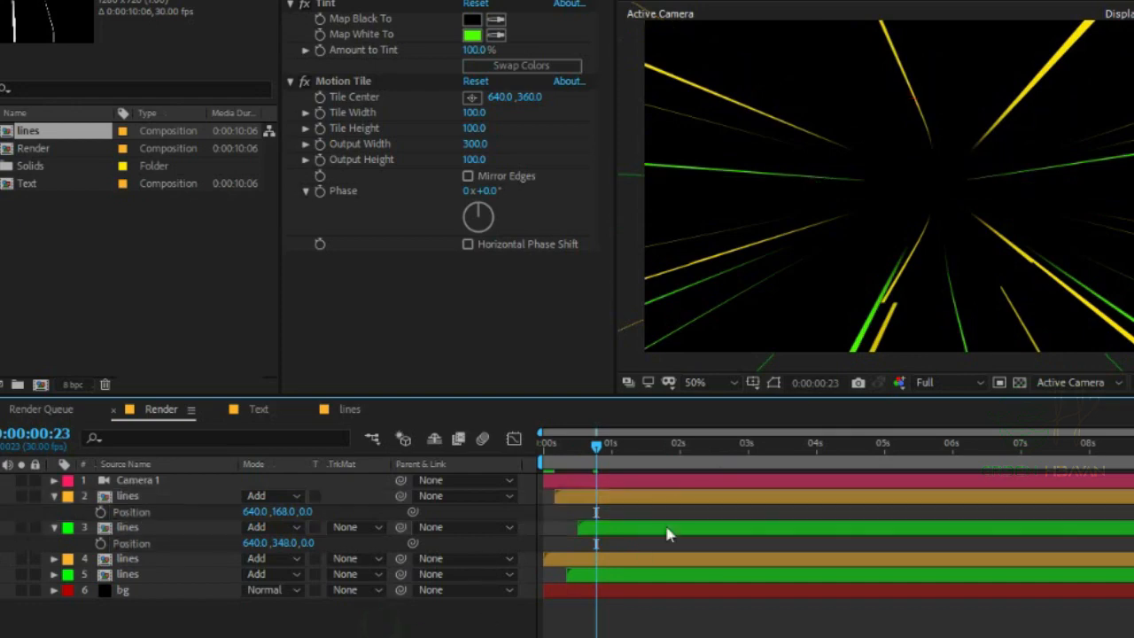
Stagger the duplicated lines layers, starting the yellow copy at about 0.5 seconds and the green copy at about 0.2 seconds
left_click(628, 496)
left_click_drag(628, 496, 659, 519)
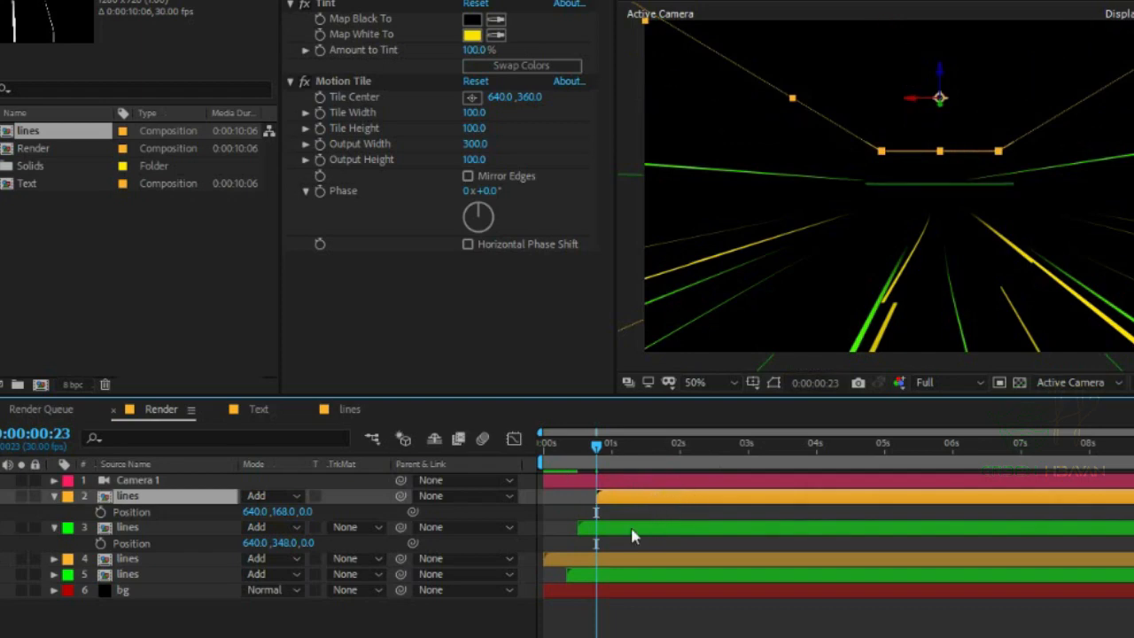
left_click(631, 532)
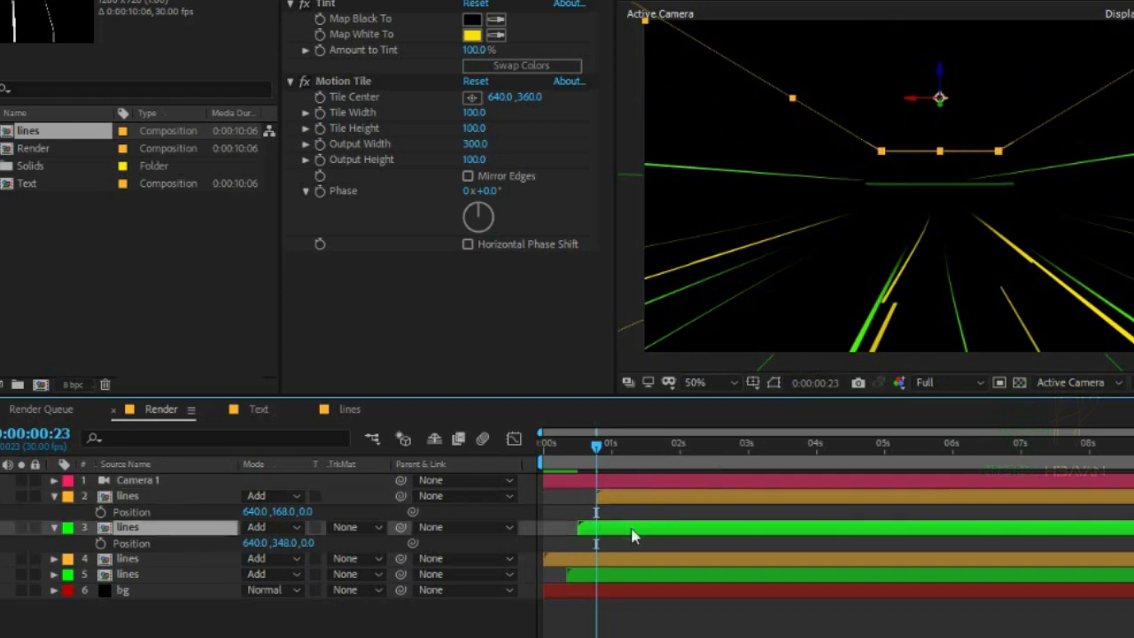
left_click(677, 499)
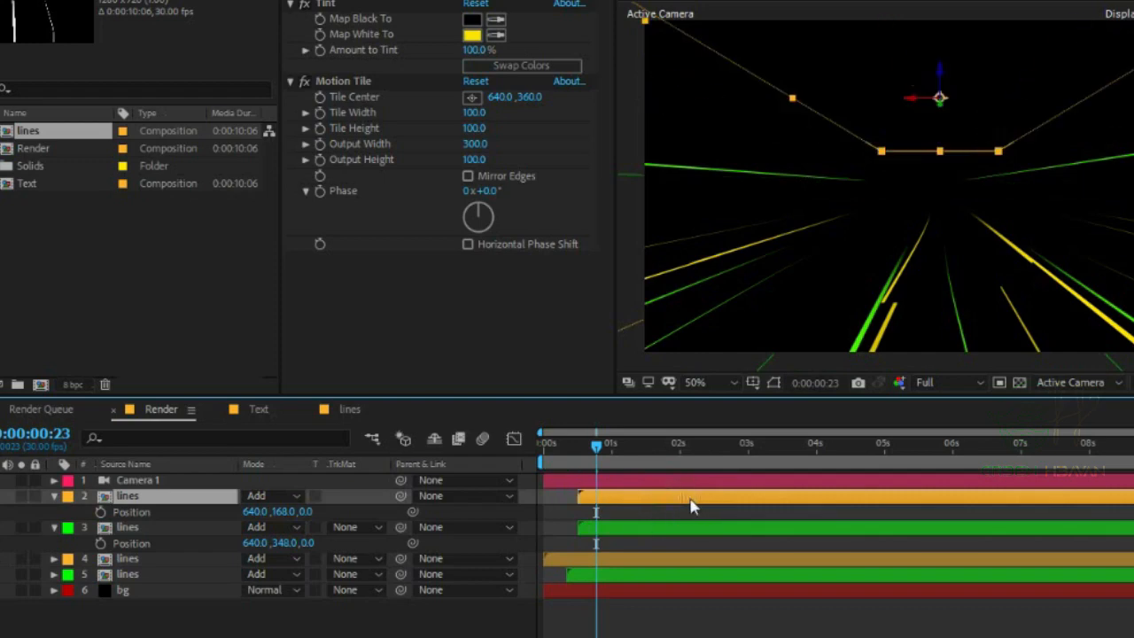
left_click(699, 530)
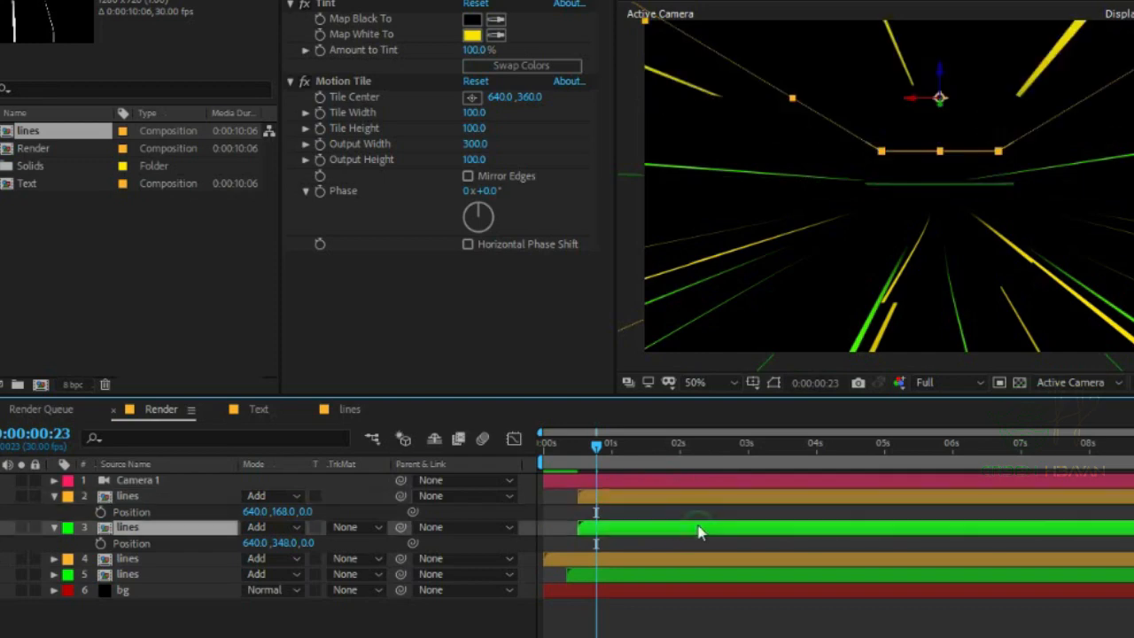
left_click_drag(699, 530, 681, 535)
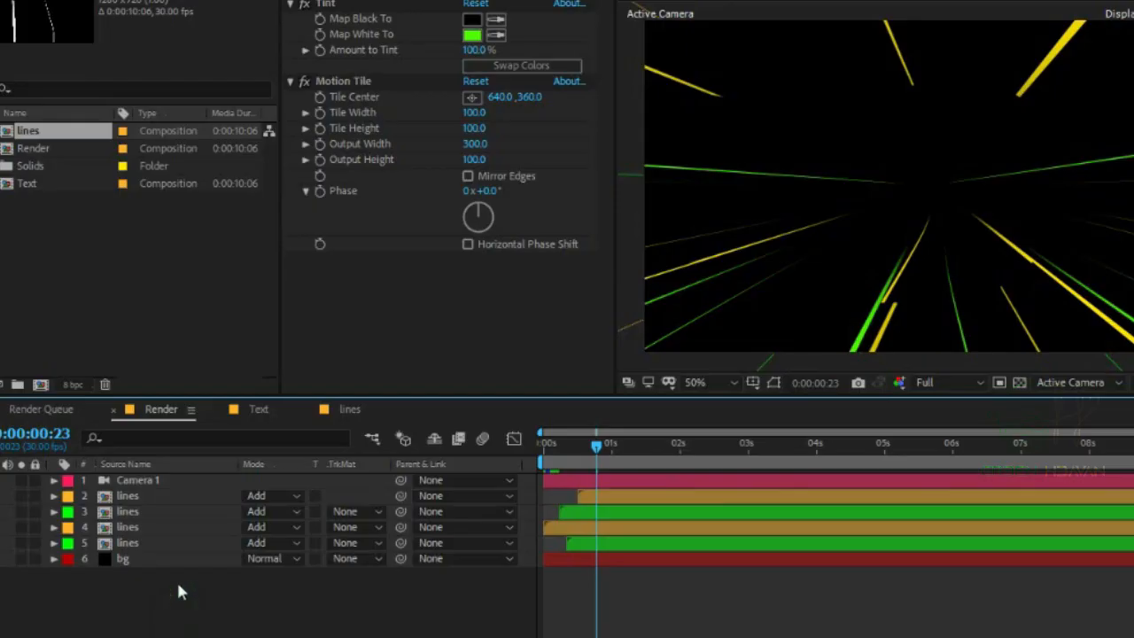
Create an adjustment layer named displace in Render and place it directly below Camera 1
right_click(190, 623)
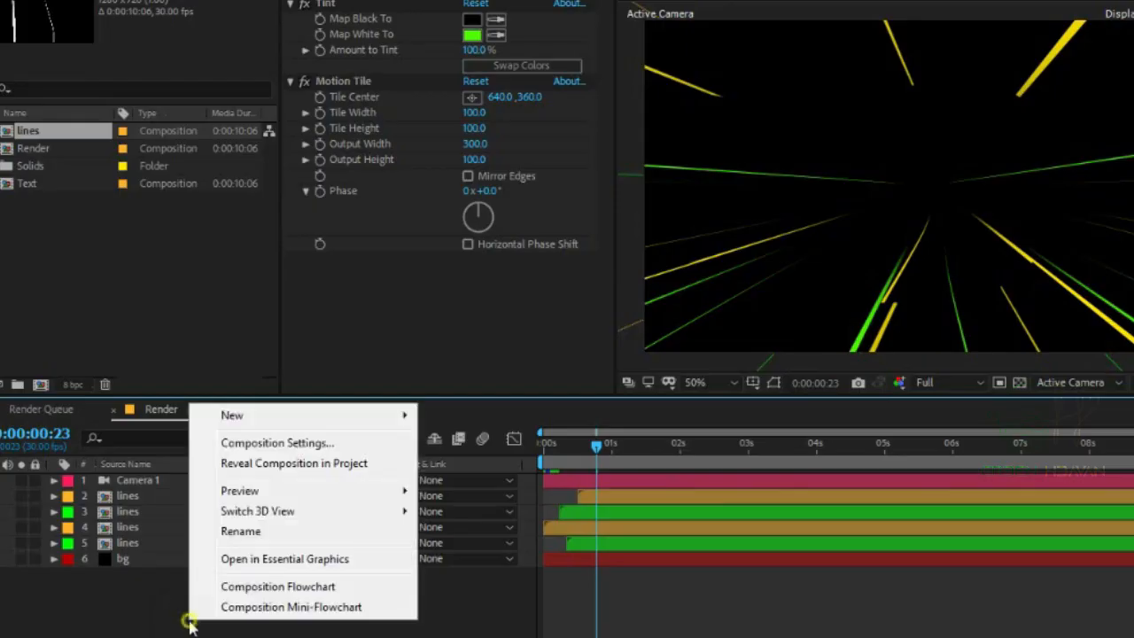
mouse_move(301, 417)
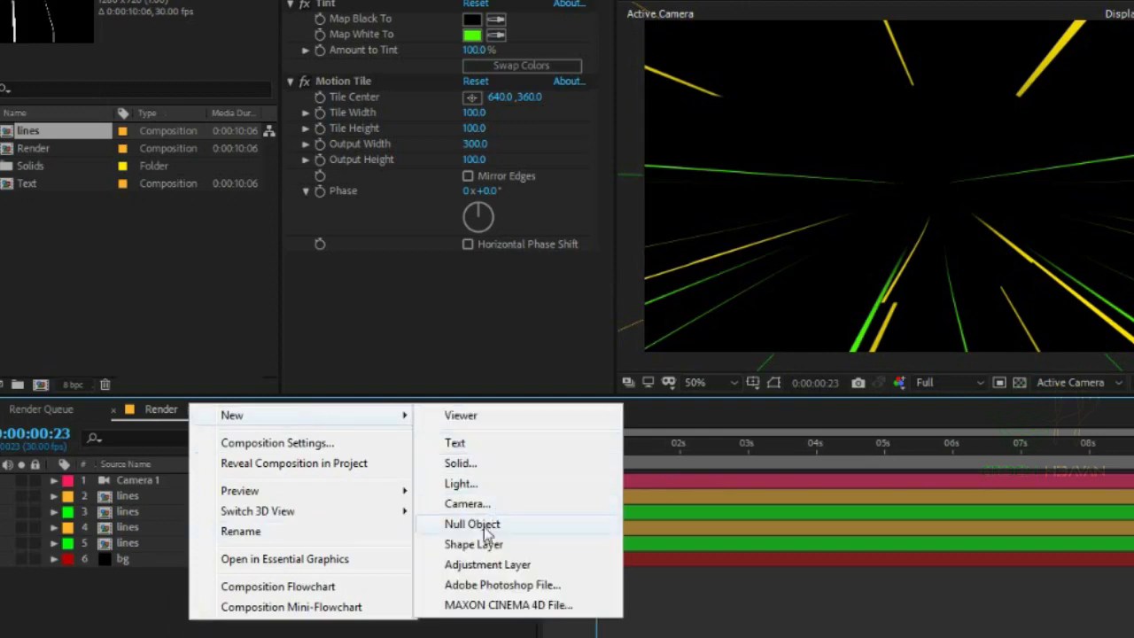
left_click(470, 568)
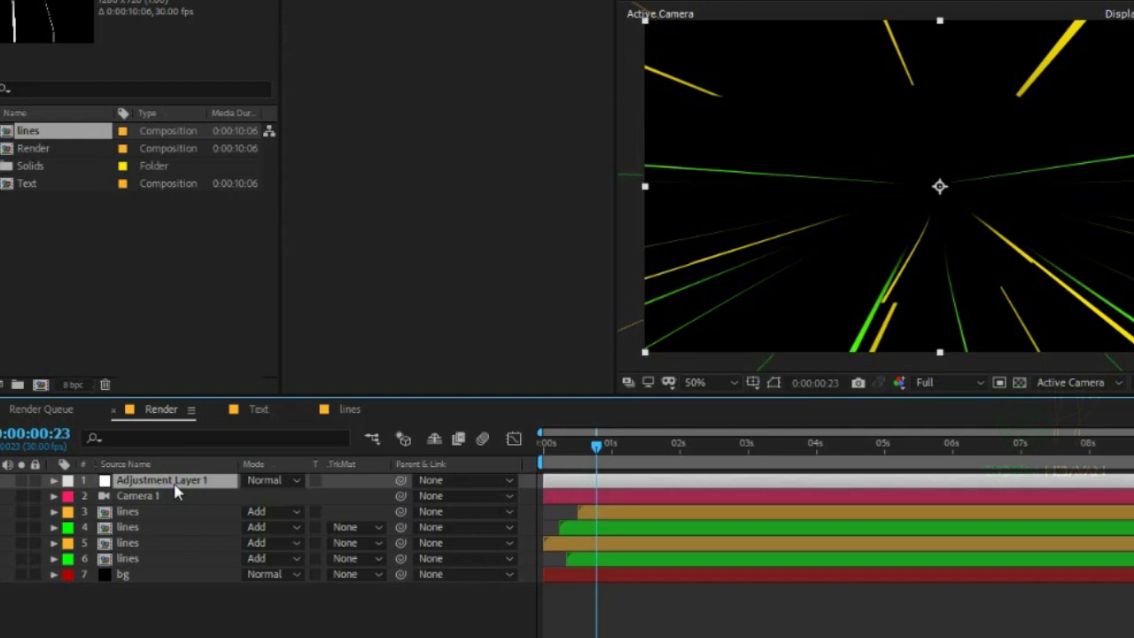
key("Return")
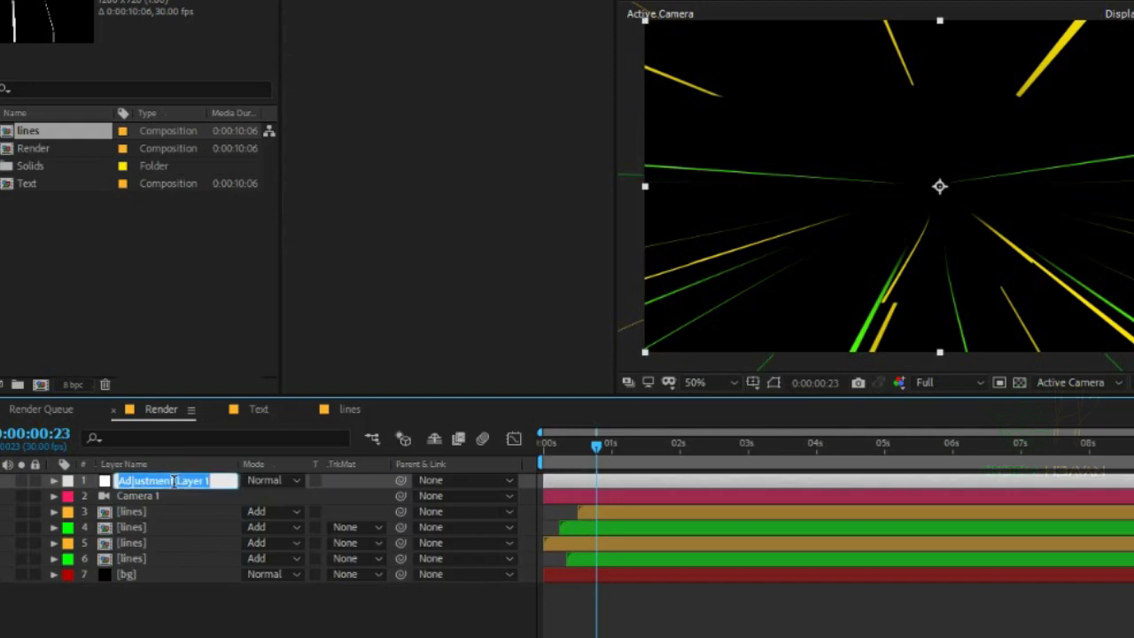
type("d")
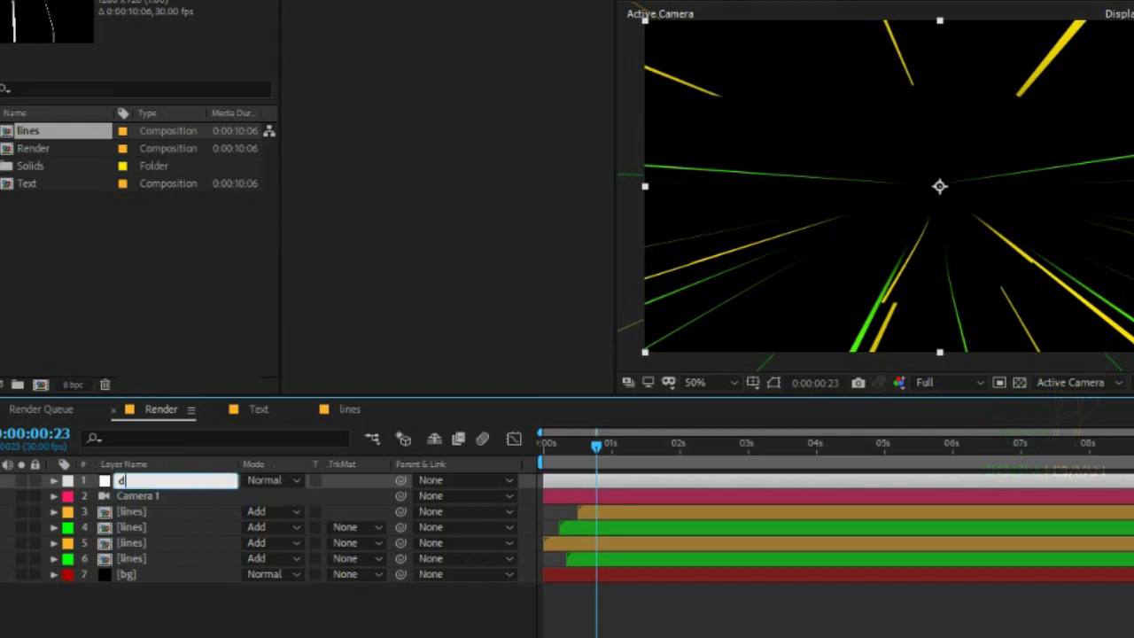
type("isplace")
key("Return")
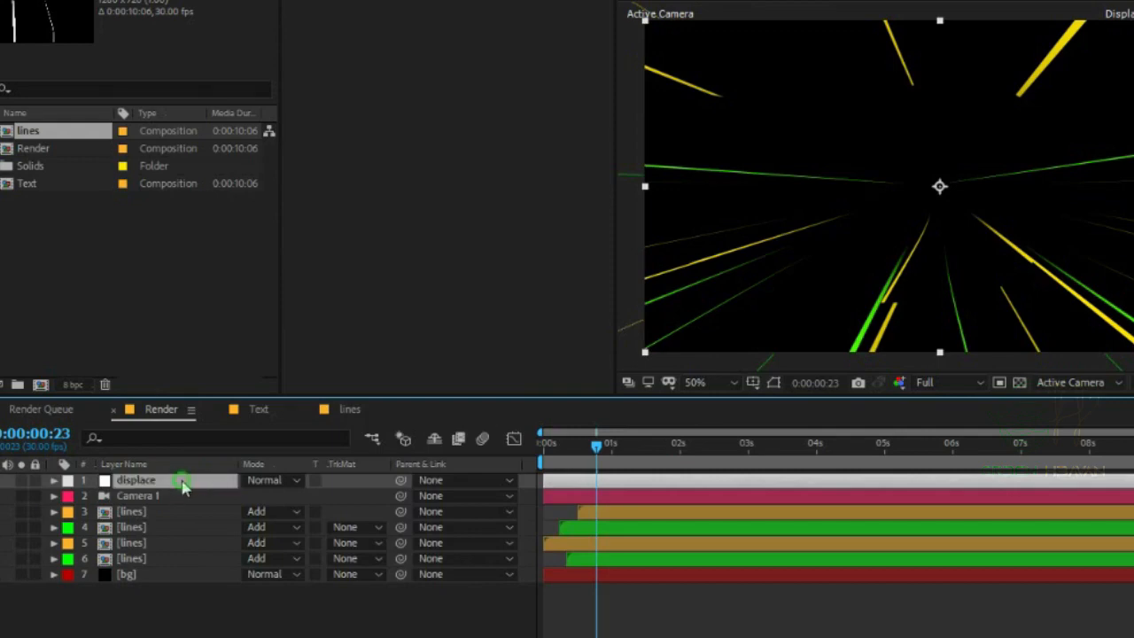
left_click_drag(182, 487, 175, 505)
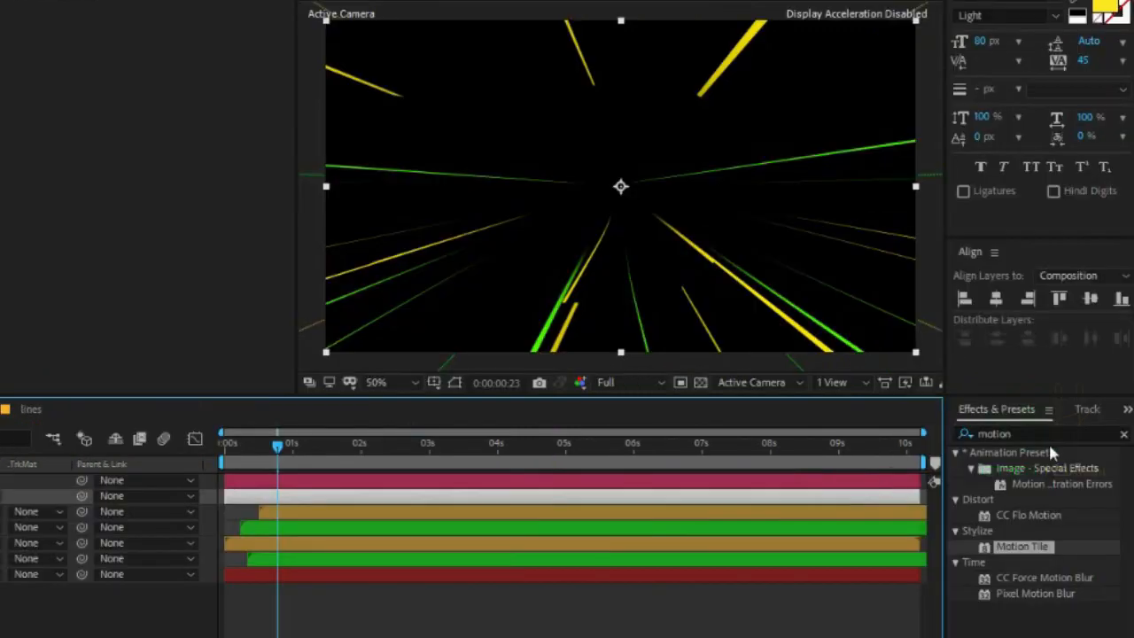
Find the Turbulent Displace effect and apply it to the displace adjustment layer
left_click(1023, 434)
type("d")
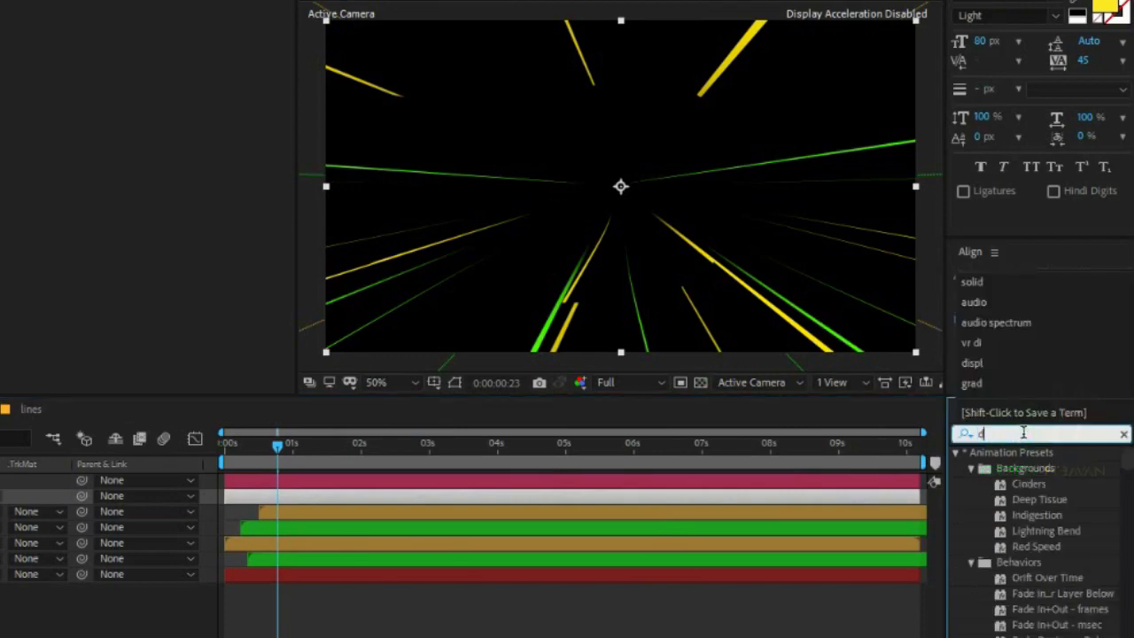
type("ispl")
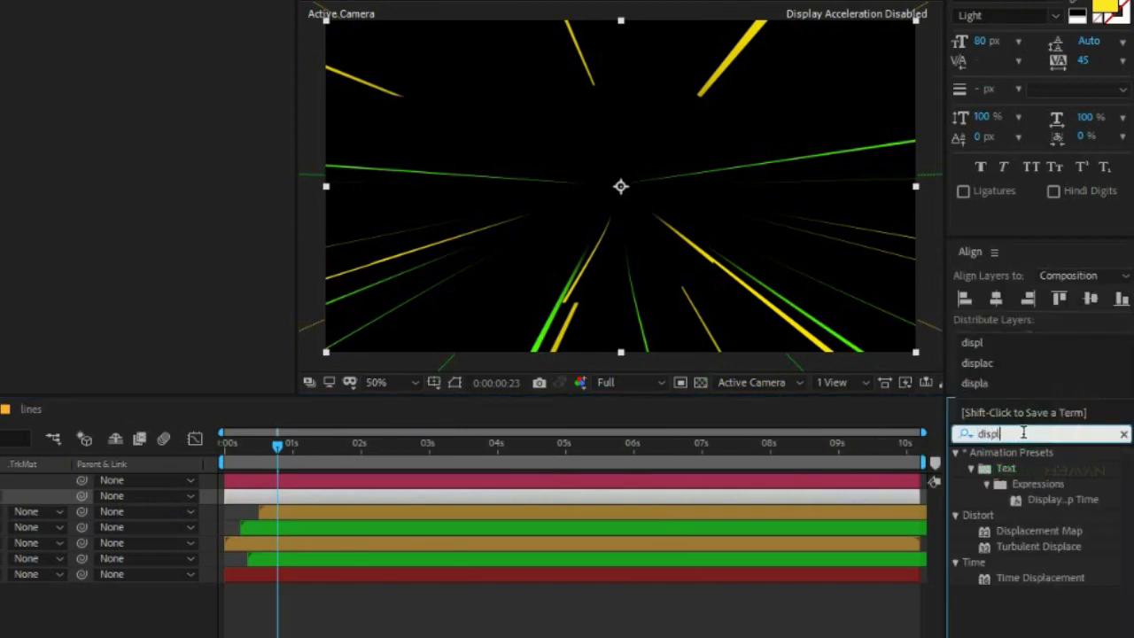
left_click(1047, 549)
double_click(1045, 547)
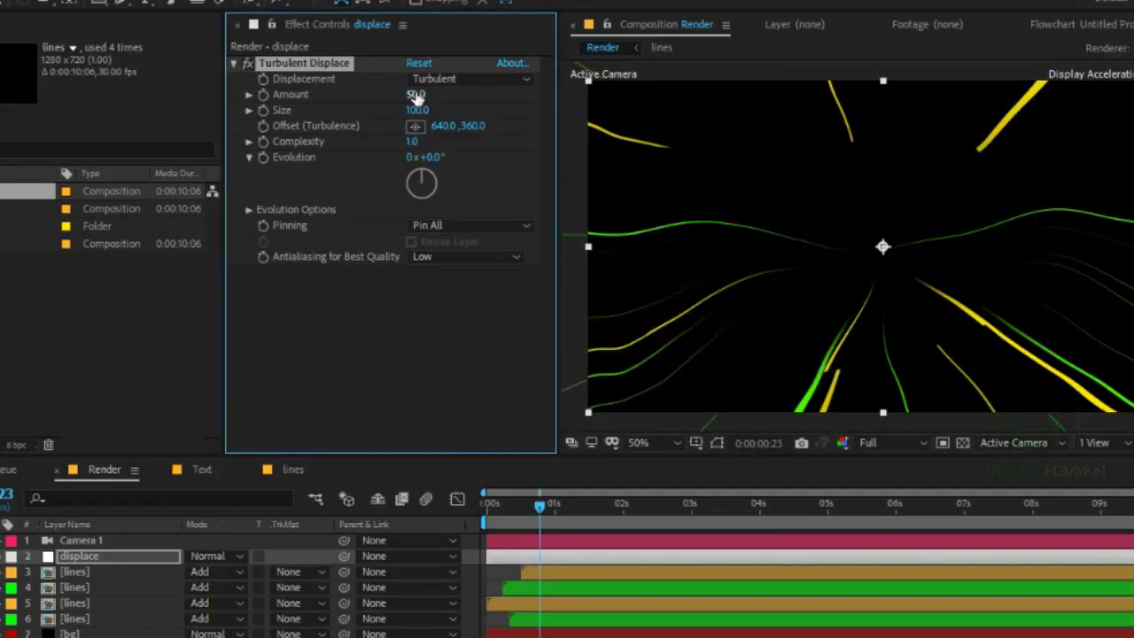
Set the Turbulent Displace Amount to 40 and Size to 700
left_click(415, 94)
type("40")
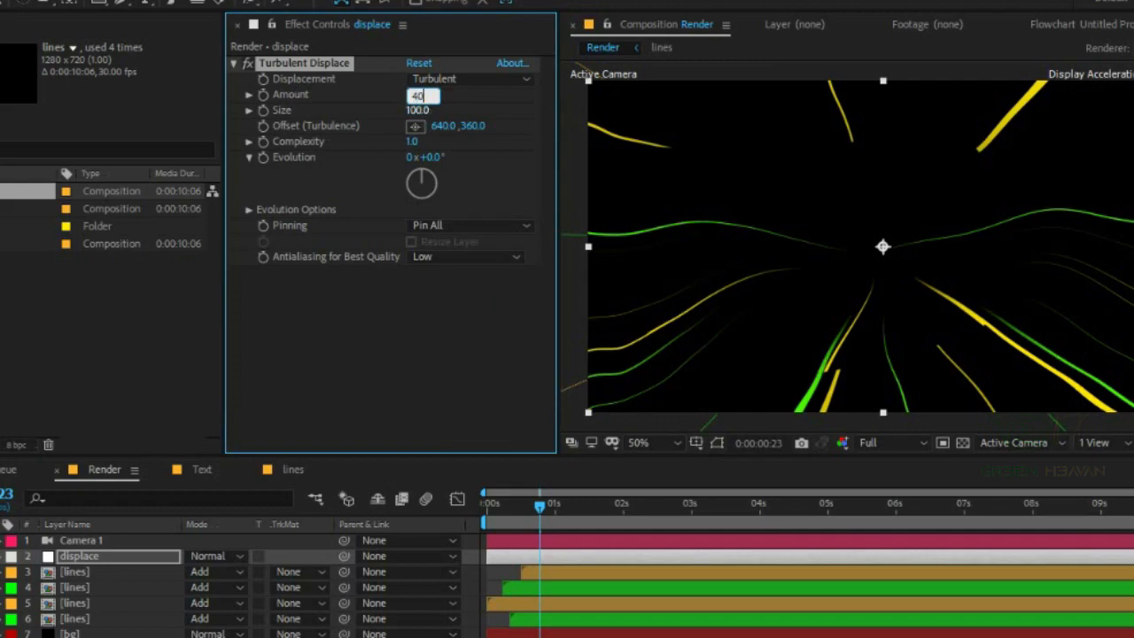
left_click(417, 110)
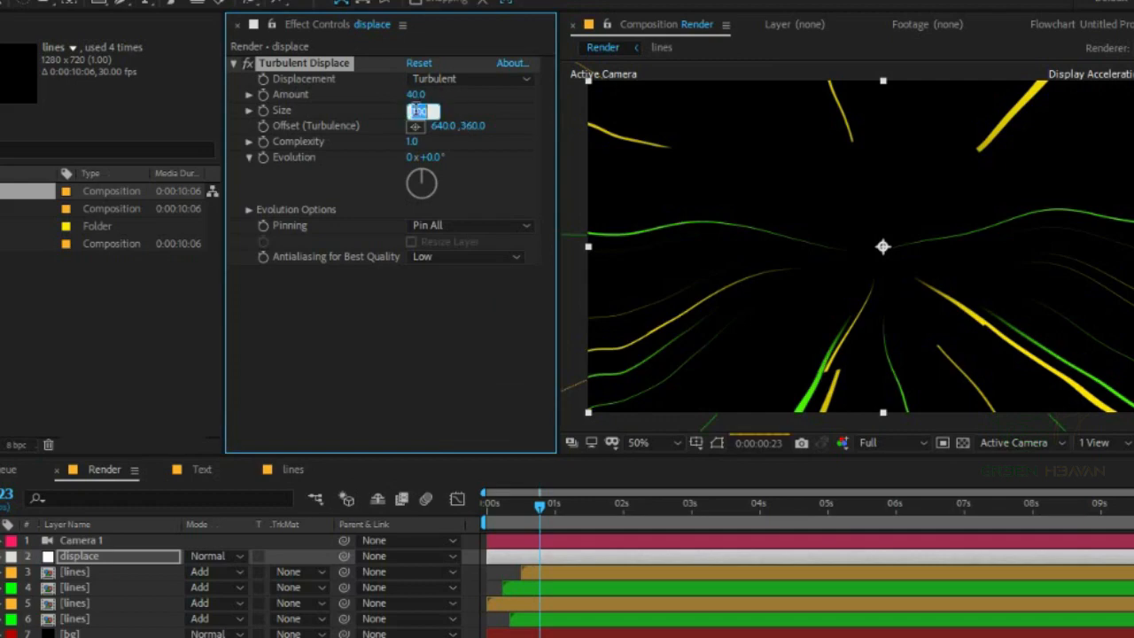
type("200")
key("Return")
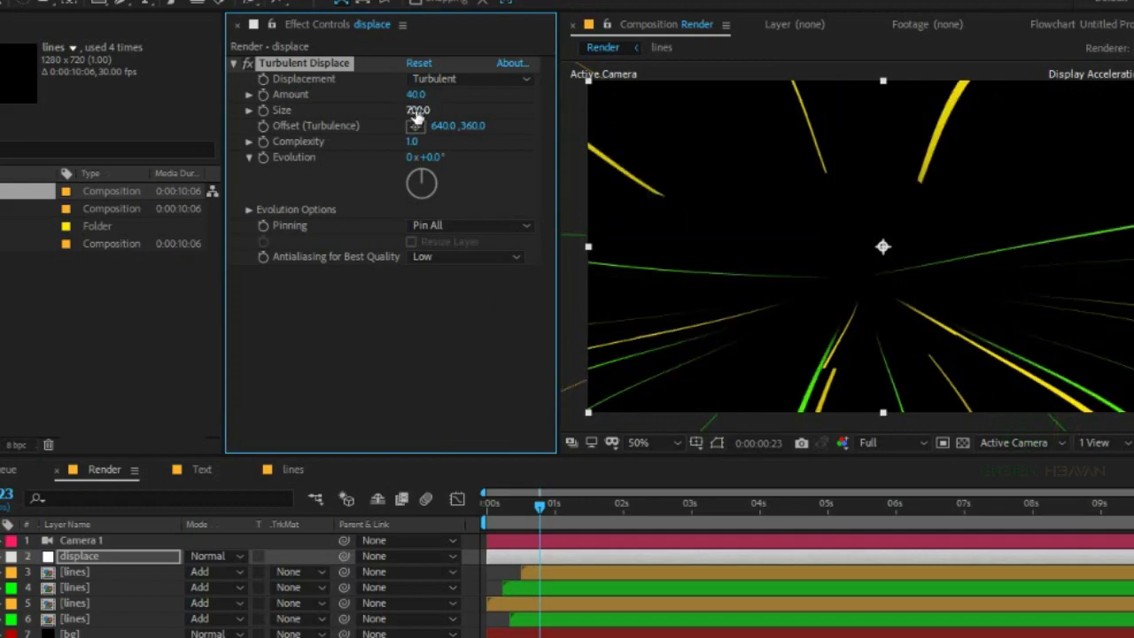
Keyframe the Turbulent Displace Evolution from 0x+0.0° at 0:00:00:00 to 1x+0.0° at 0:00:10:05
left_click_drag(542, 505, 443, 527)
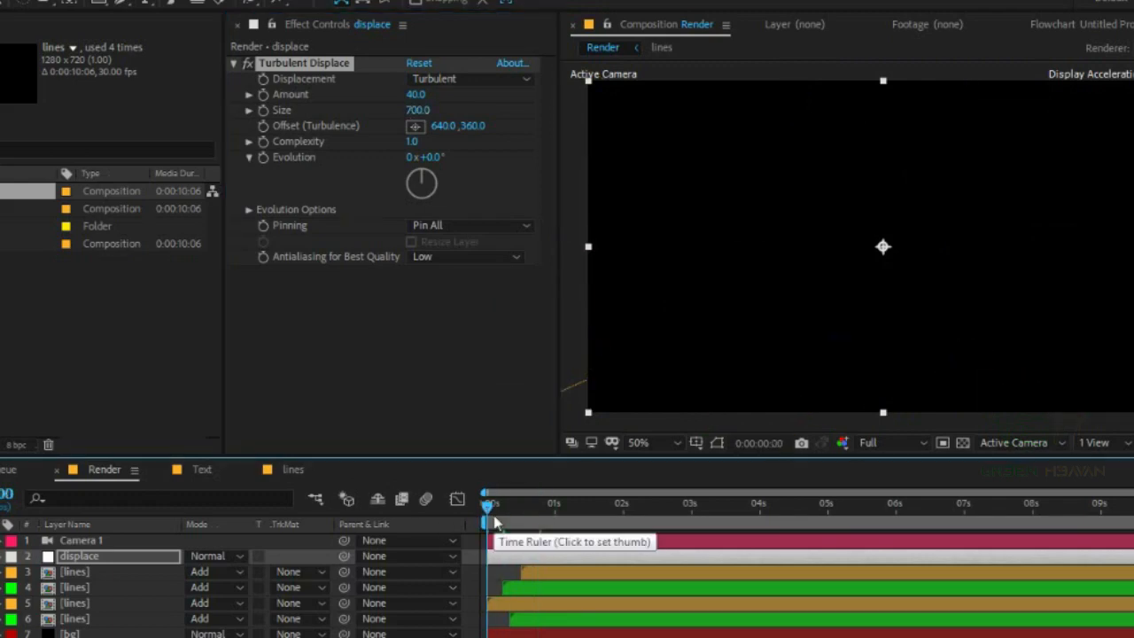
left_click(264, 158)
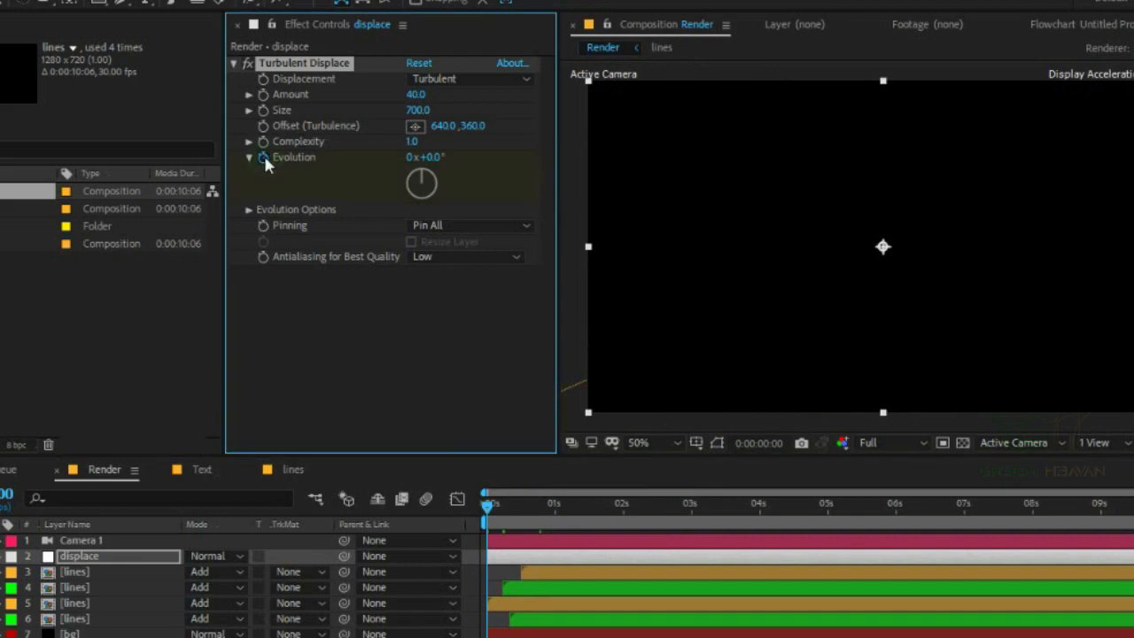
left_click_drag(487, 502, 1133, 523)
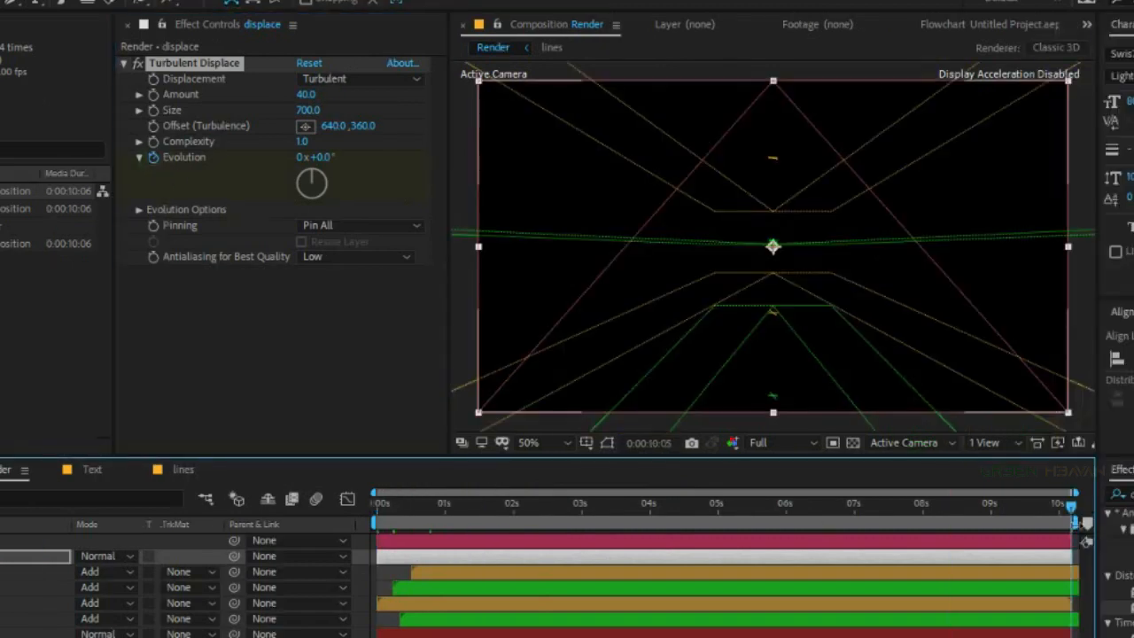
left_click_drag(301, 157, 324, 147)
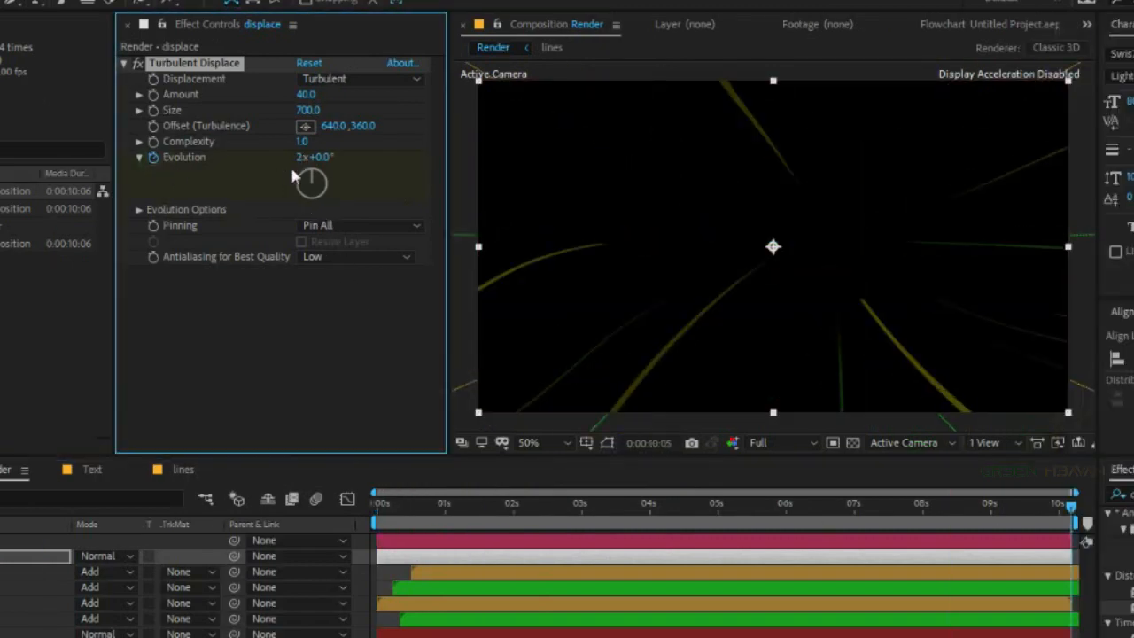
left_click(304, 157)
type("1")
key("Return")
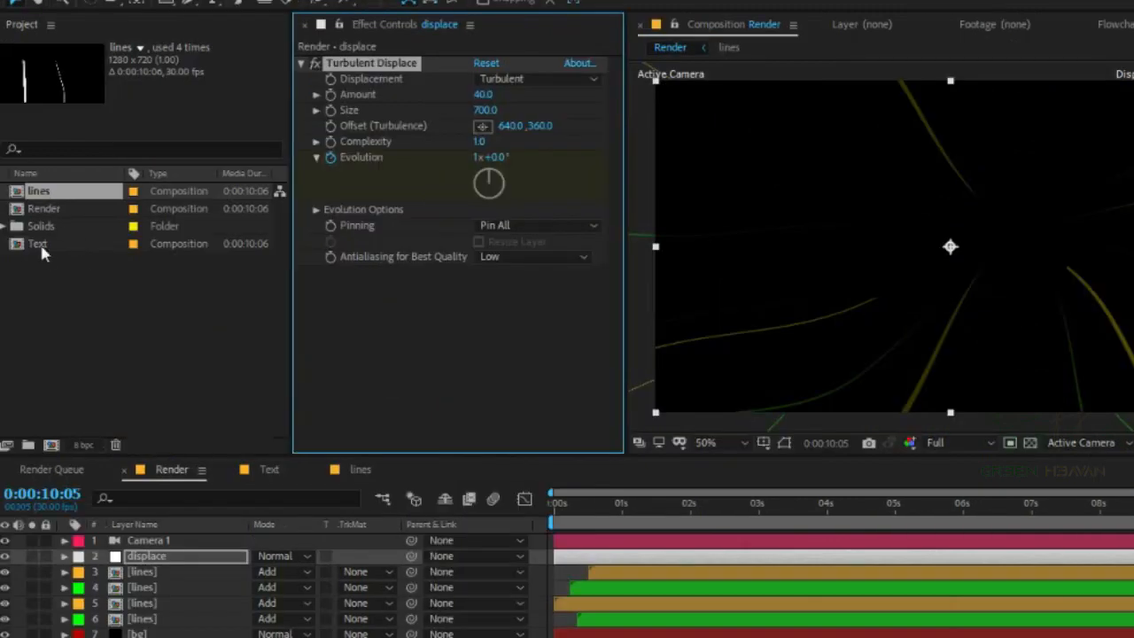
Add the Text composition to Render between Camera 1 and displace, starting at about 0.5 seconds, and check the title further along
left_click_drag(40, 247, 148, 551)
key("Home")
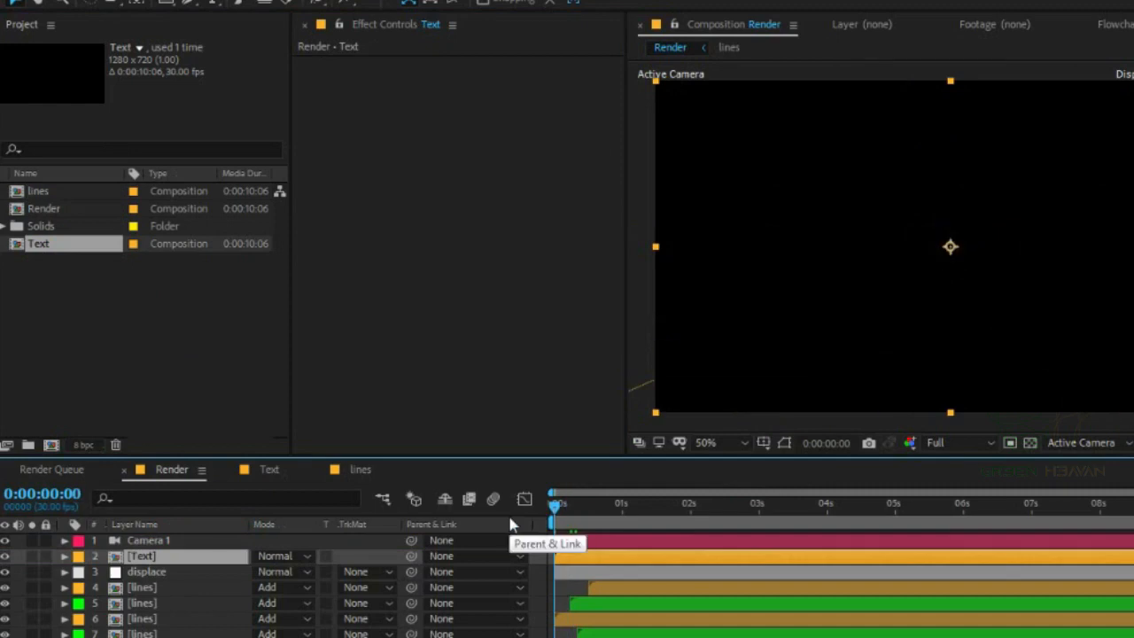
key("space")
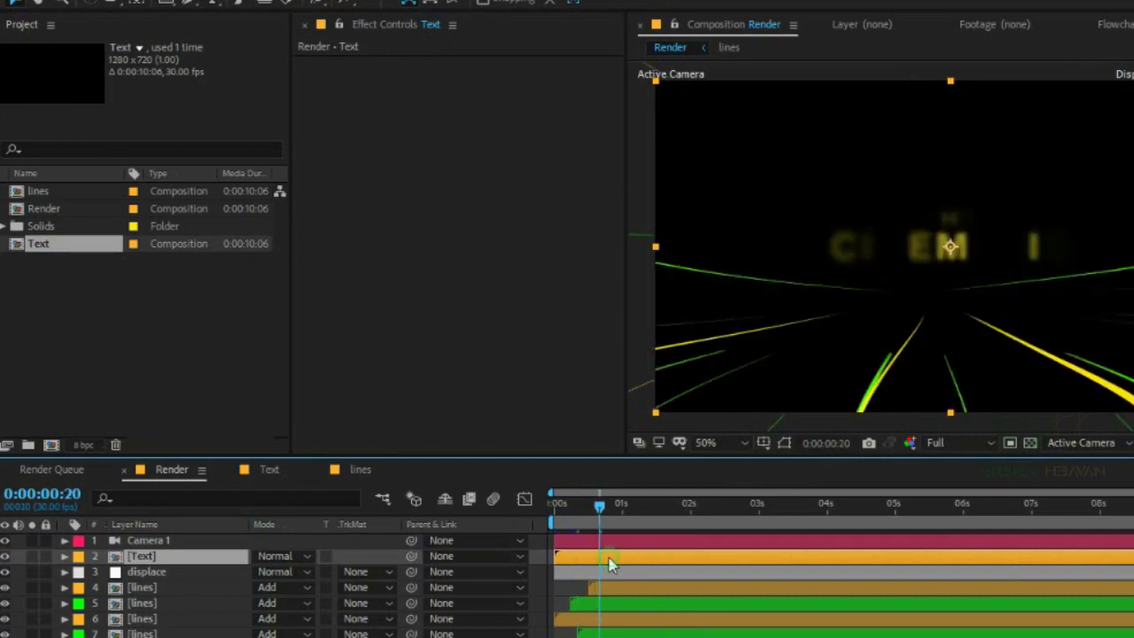
key("[")
key("F2")
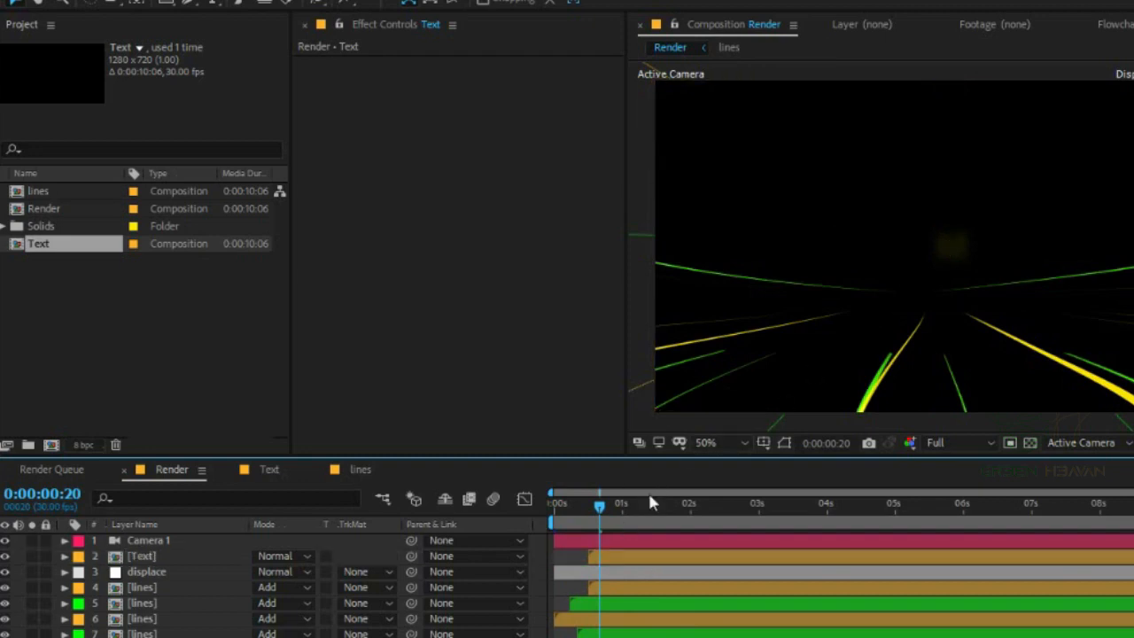
left_click(650, 517)
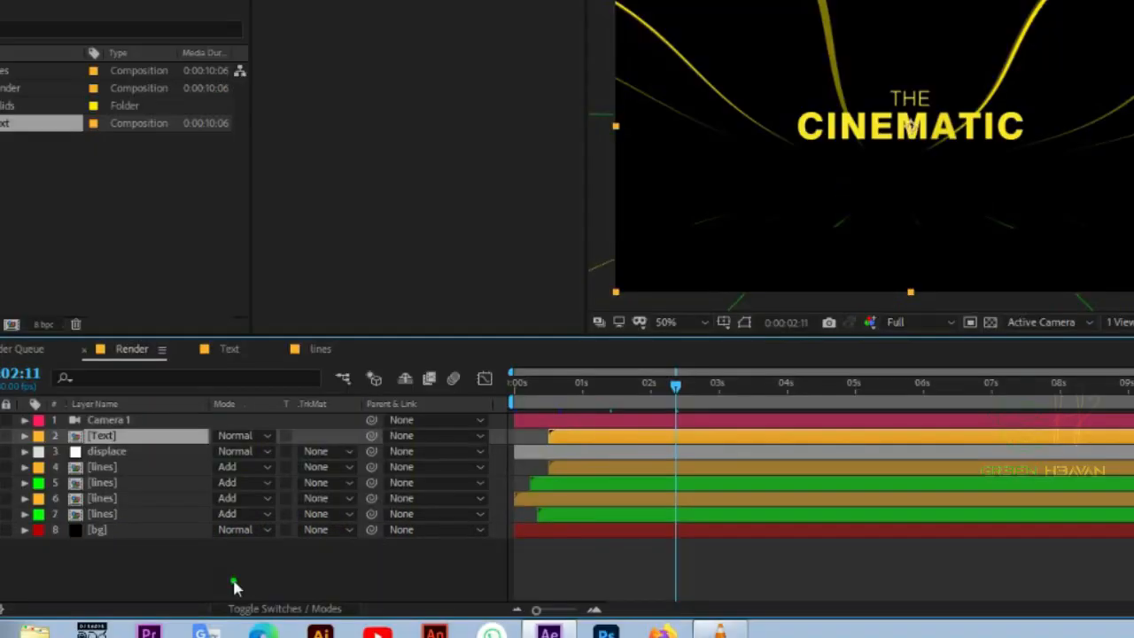
Create an adjustment layer named rays\ and place it between the Text and displace layers
left_click(235, 587)
right_click(235, 587)
mouse_move(309, 387)
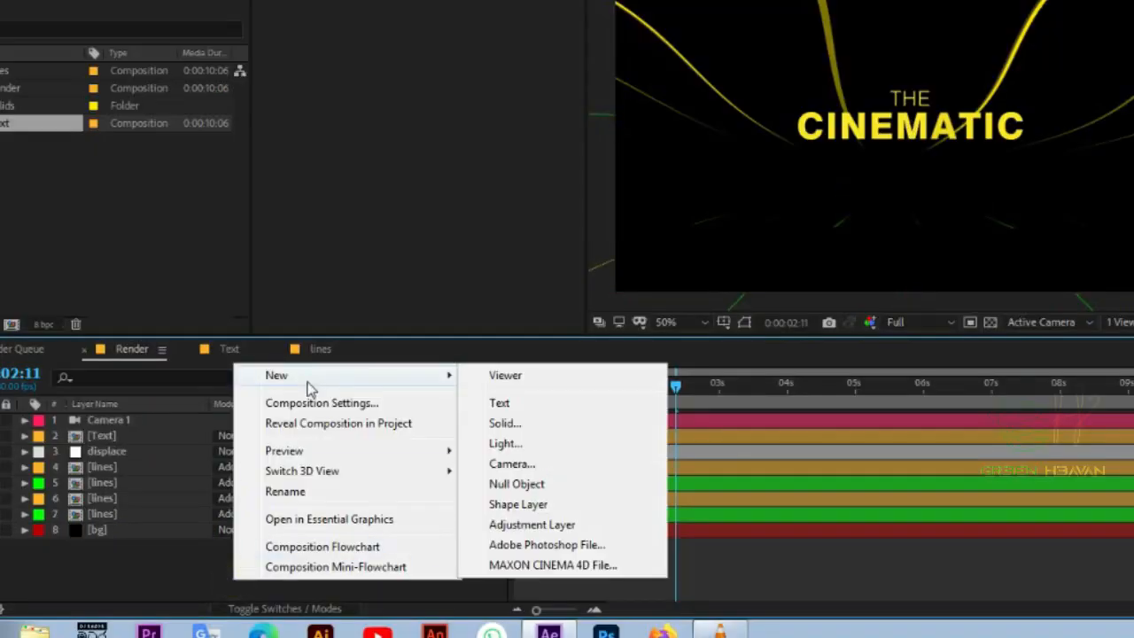
left_click(507, 526)
key("Return")
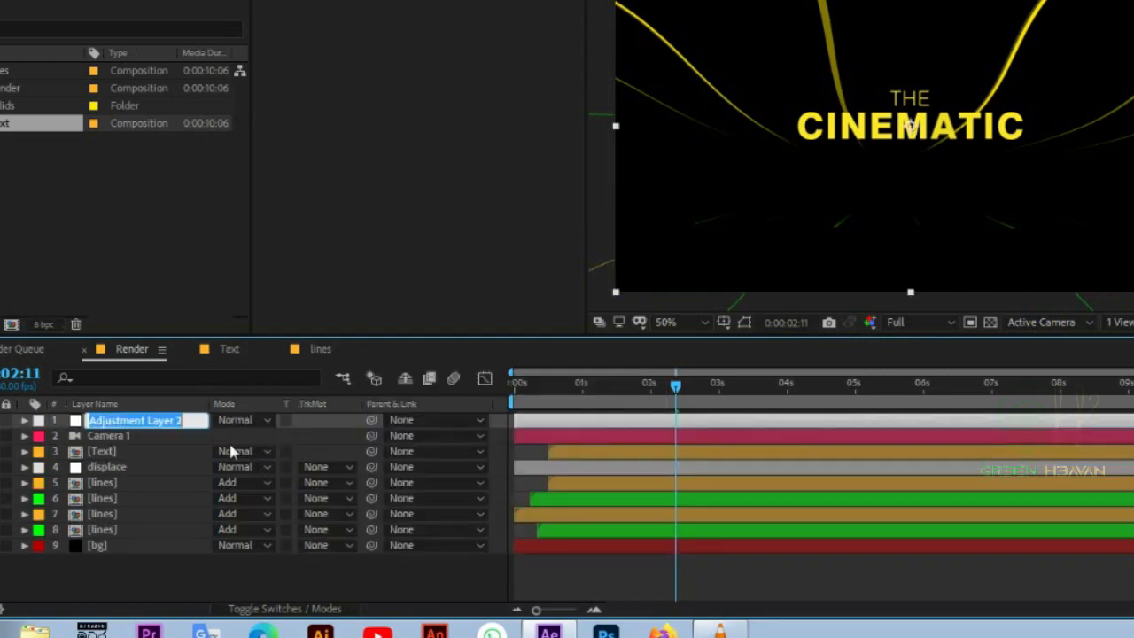
type("rays\\")
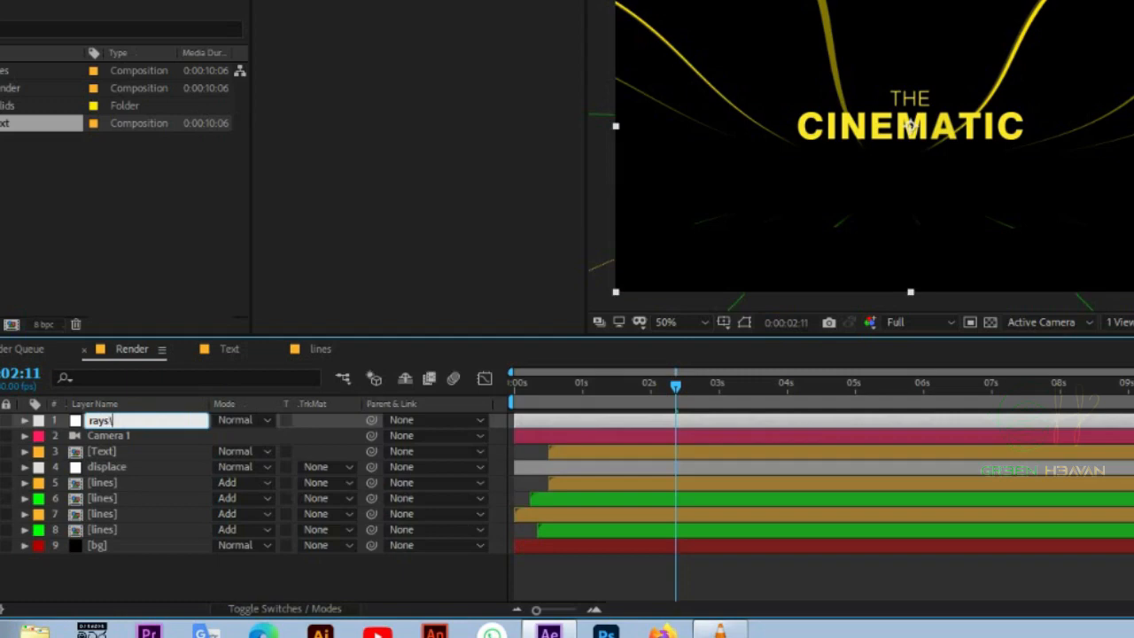
key("Return")
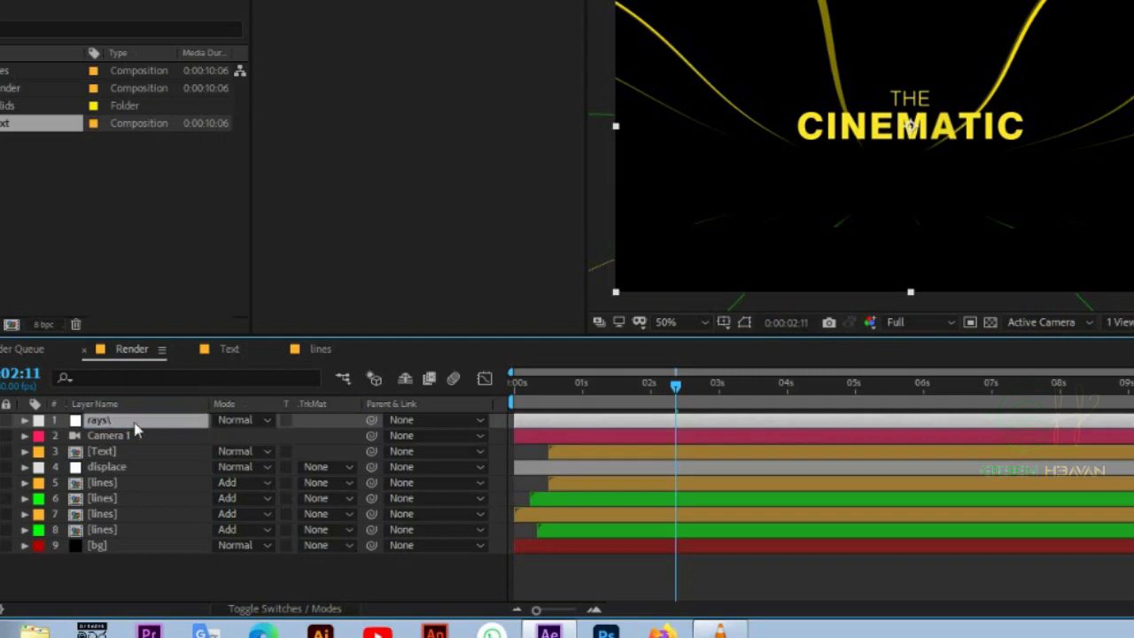
left_click_drag(136, 431, 131, 465)
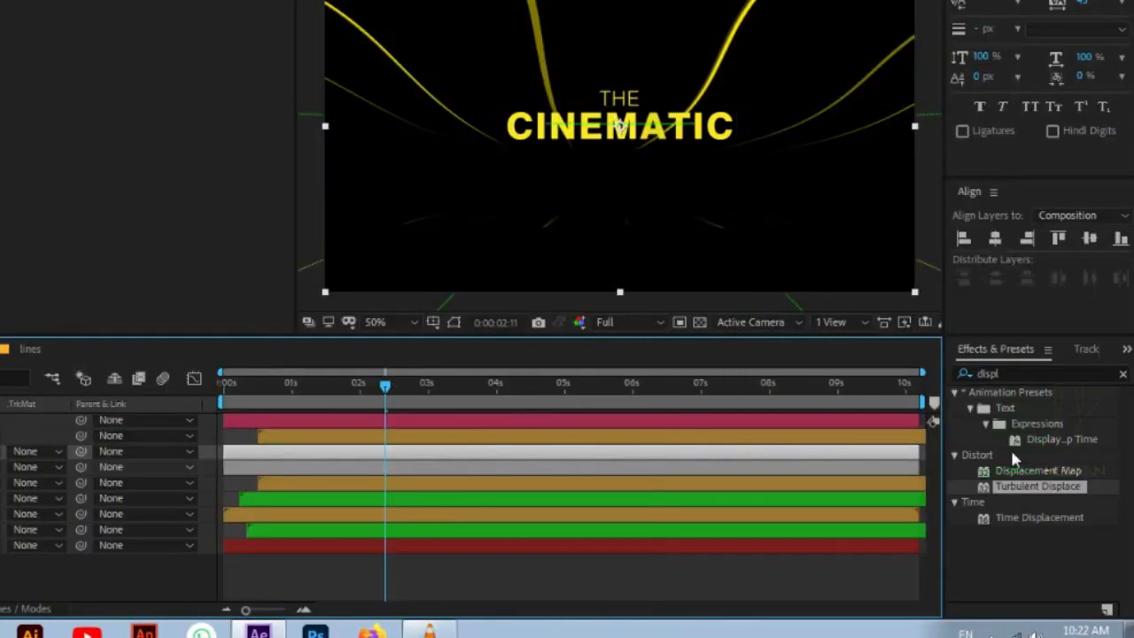
Find the CC Radial Fast Blur effect and apply it to the rays\ adjustment layer
left_click(986, 369)
type("cc")
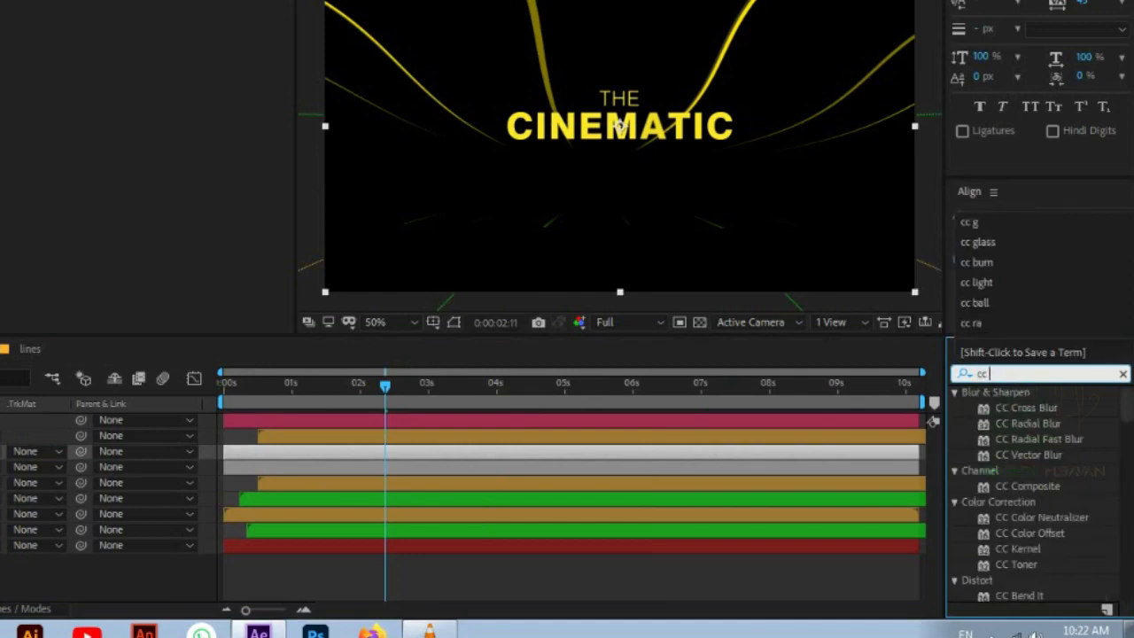
type(" rad")
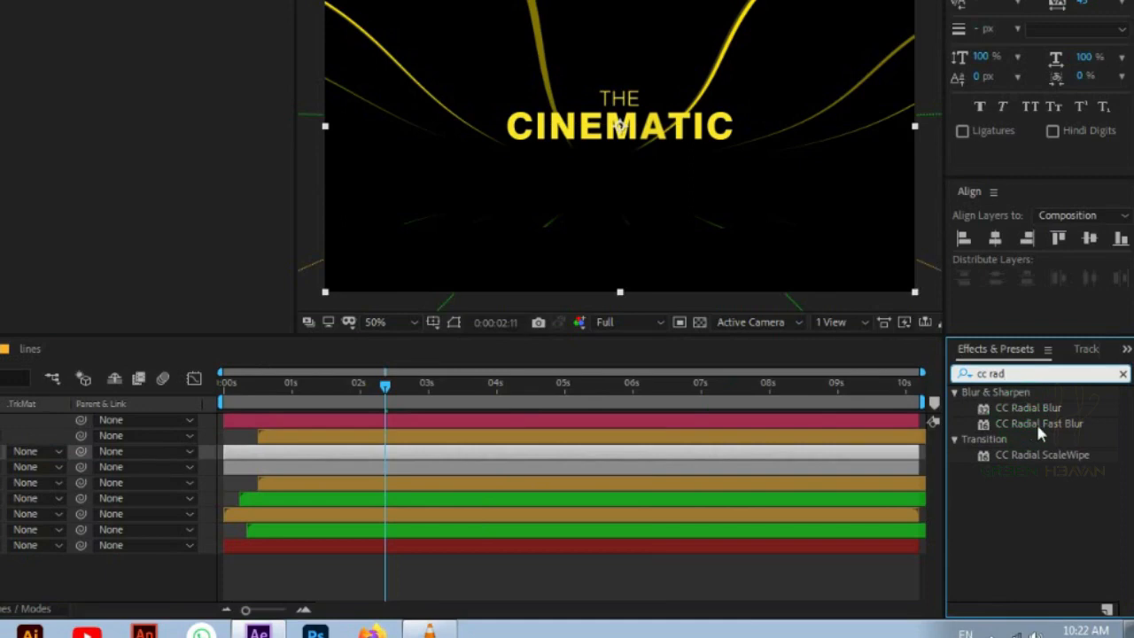
left_click_drag(1036, 423, 363, 257)
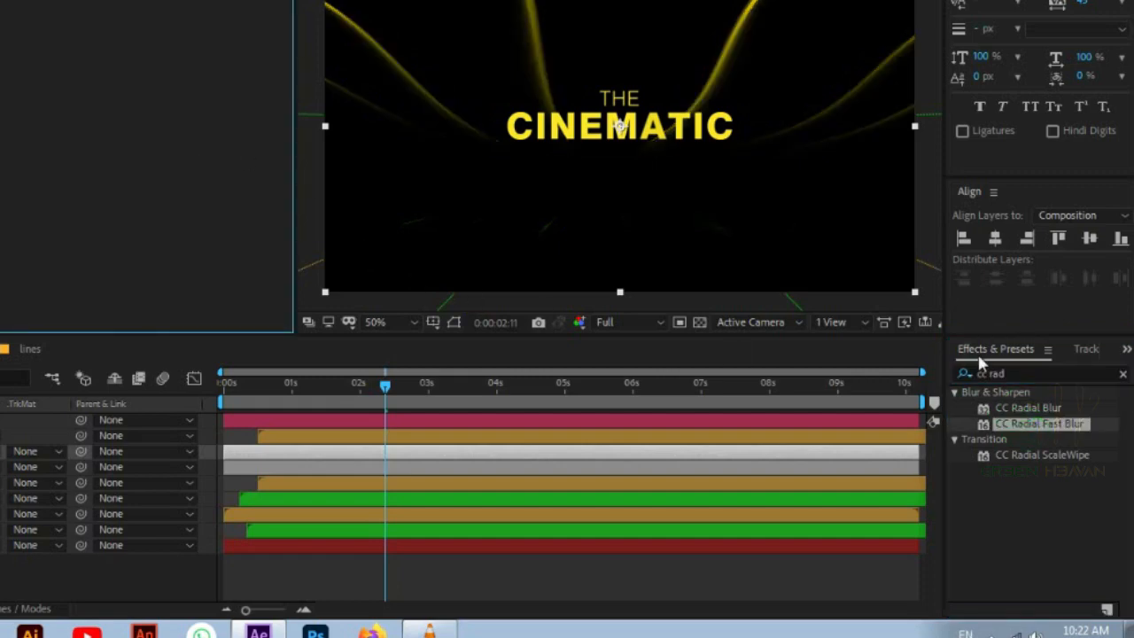
Find the Exposure color correction effect and add it to the rays\ adjustment layer
left_click(997, 373)
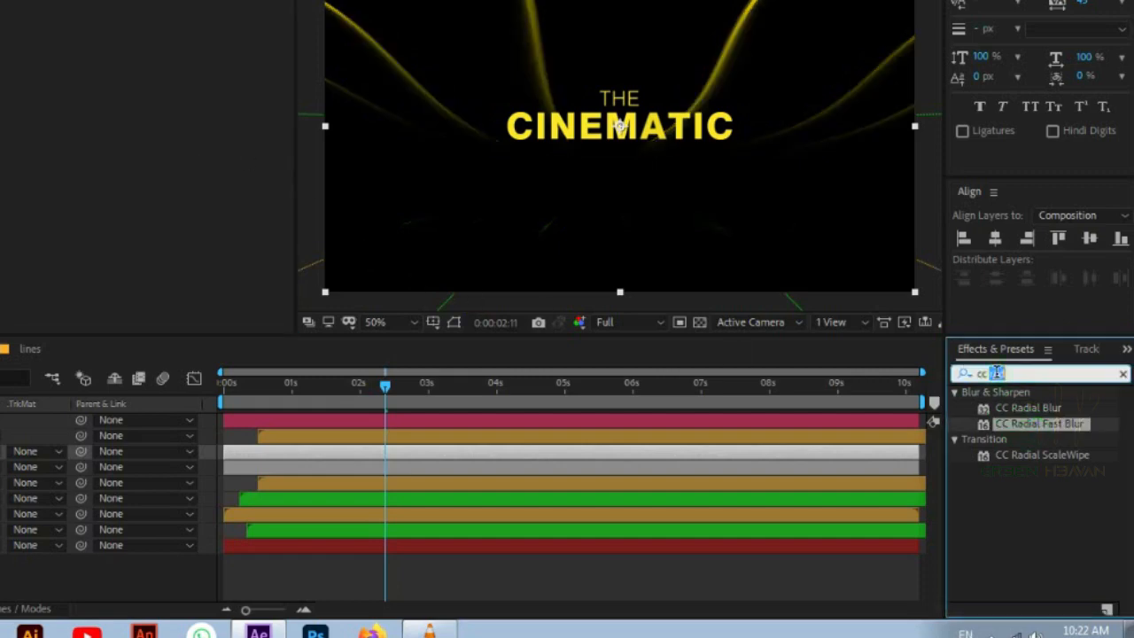
type("exo")
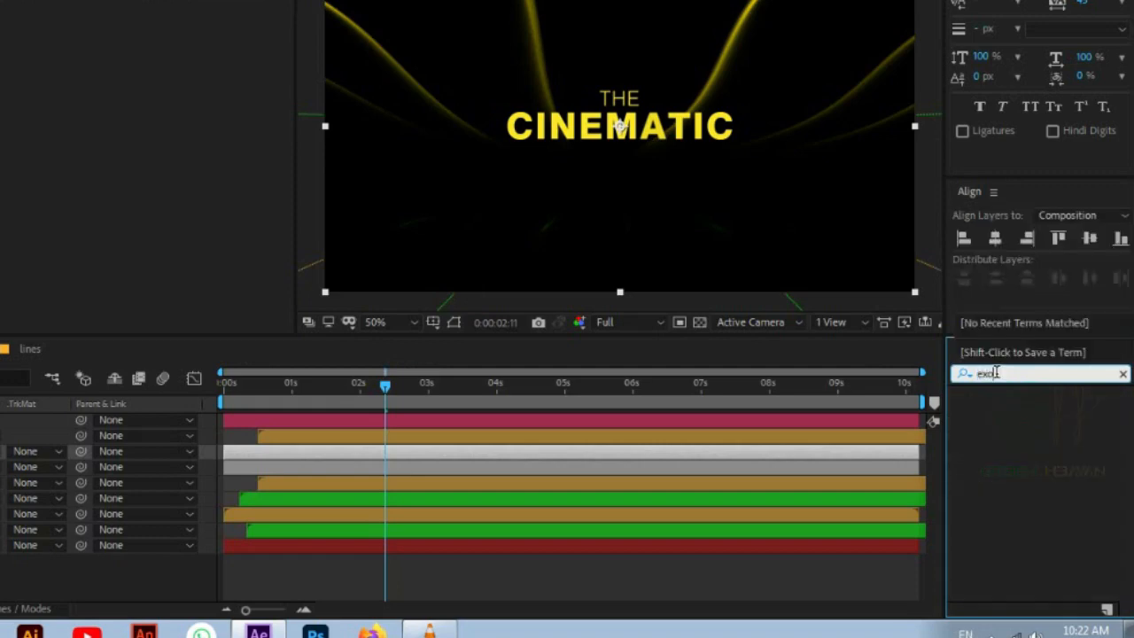
key("BackSpace")
type("p")
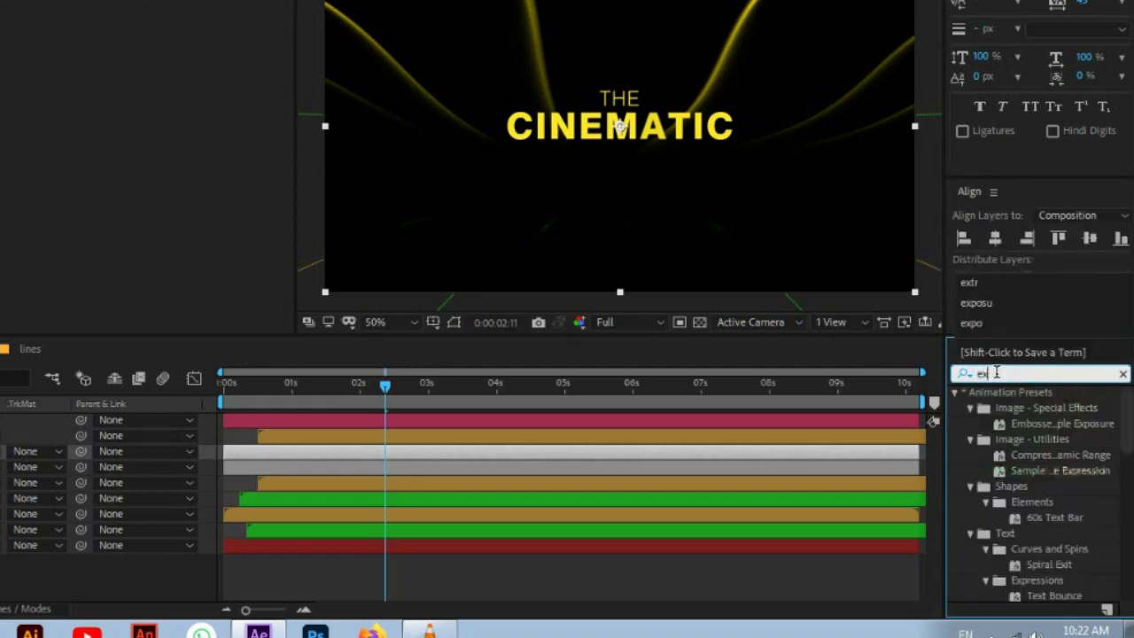
type("o")
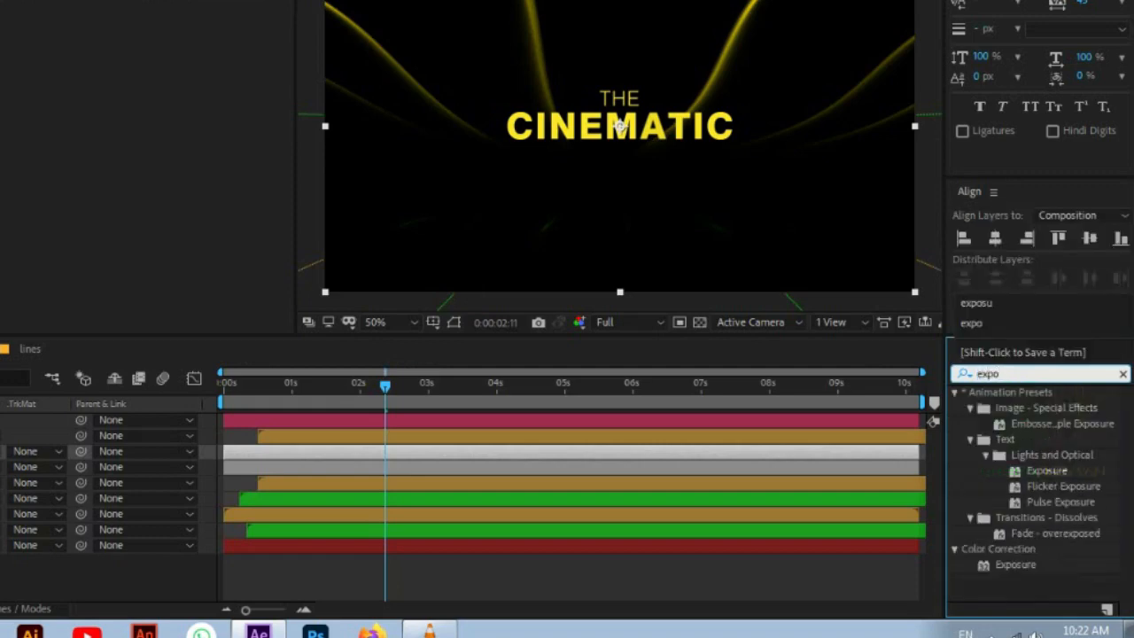
double_click(1016, 566)
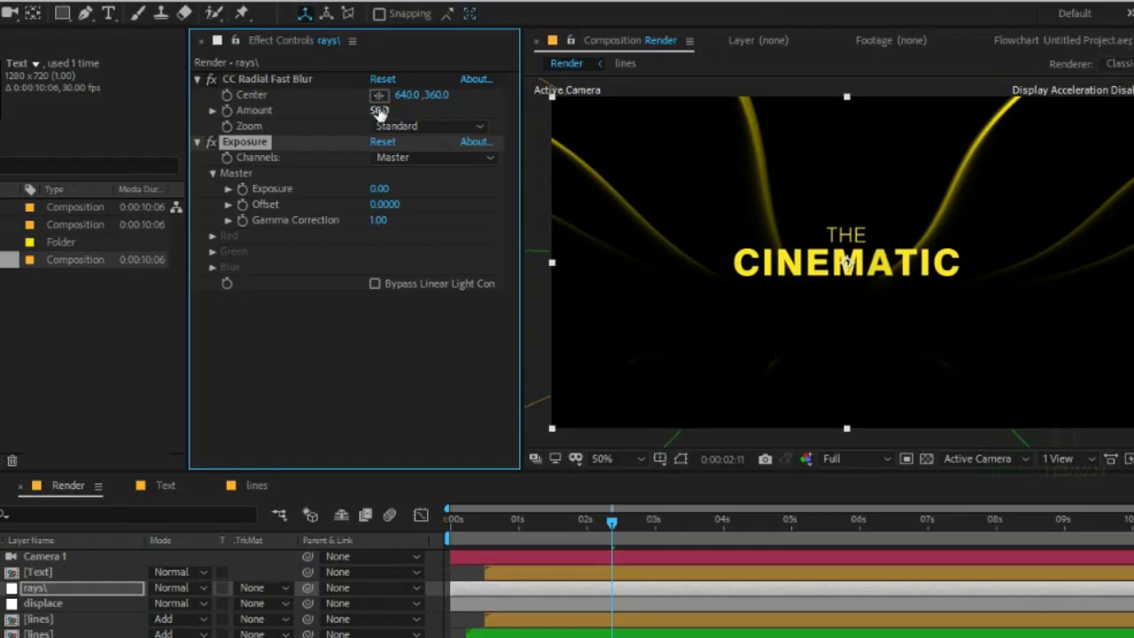
On the rays\ layer, set the CC Radial Fast Blur Amount to 70 and the master Exposure to 3
left_click(378, 110)
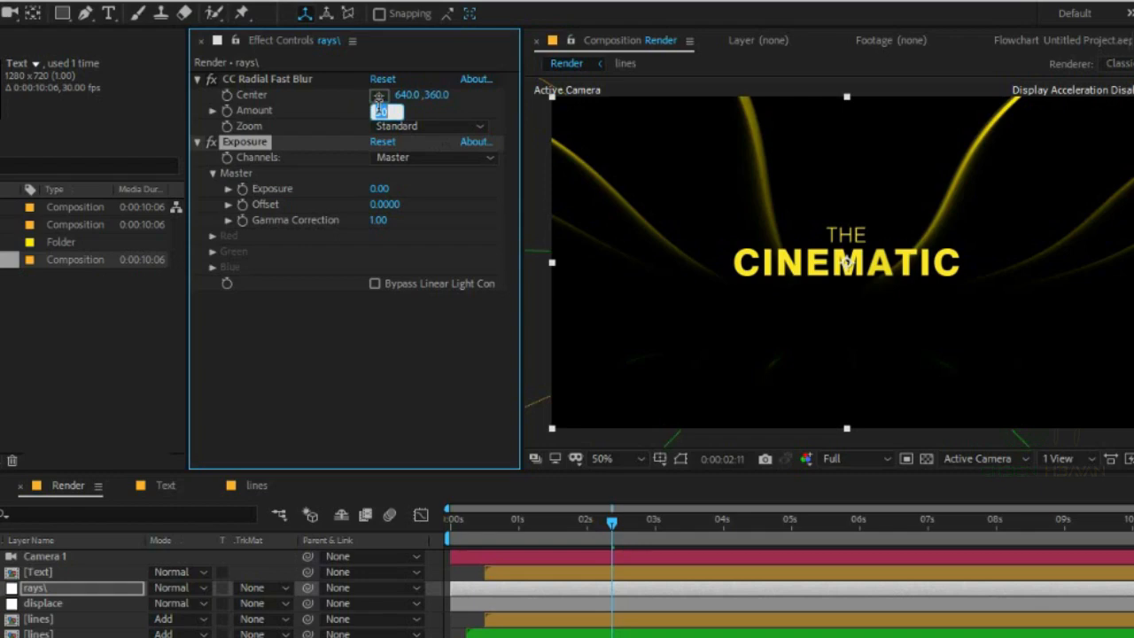
type("70")
key("Return")
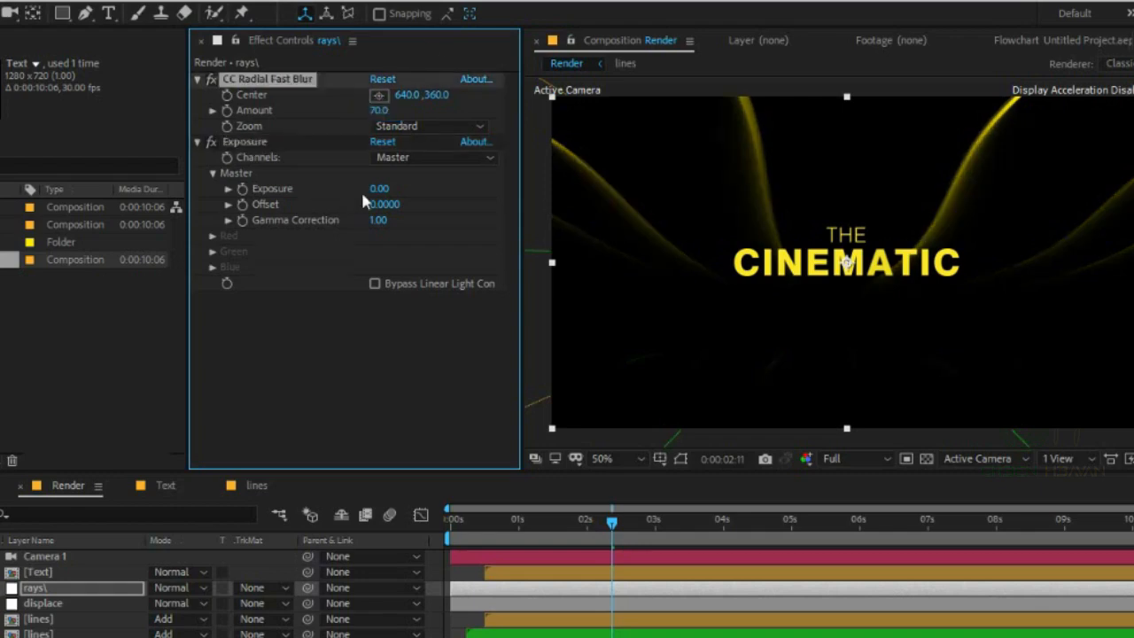
left_click(379, 189)
type("3")
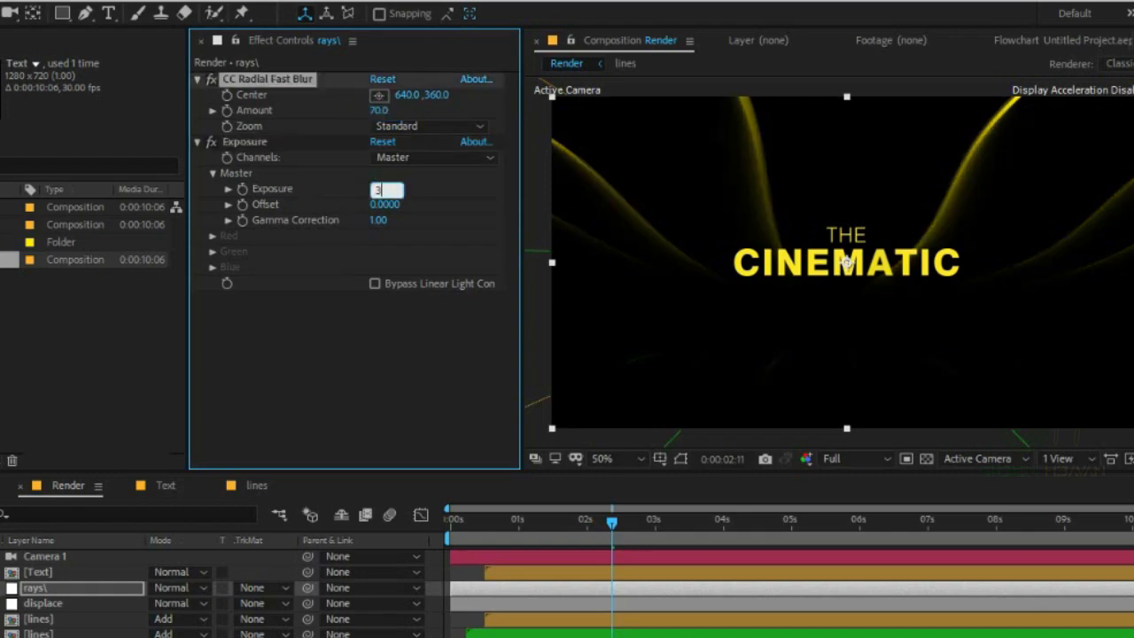
key("Return")
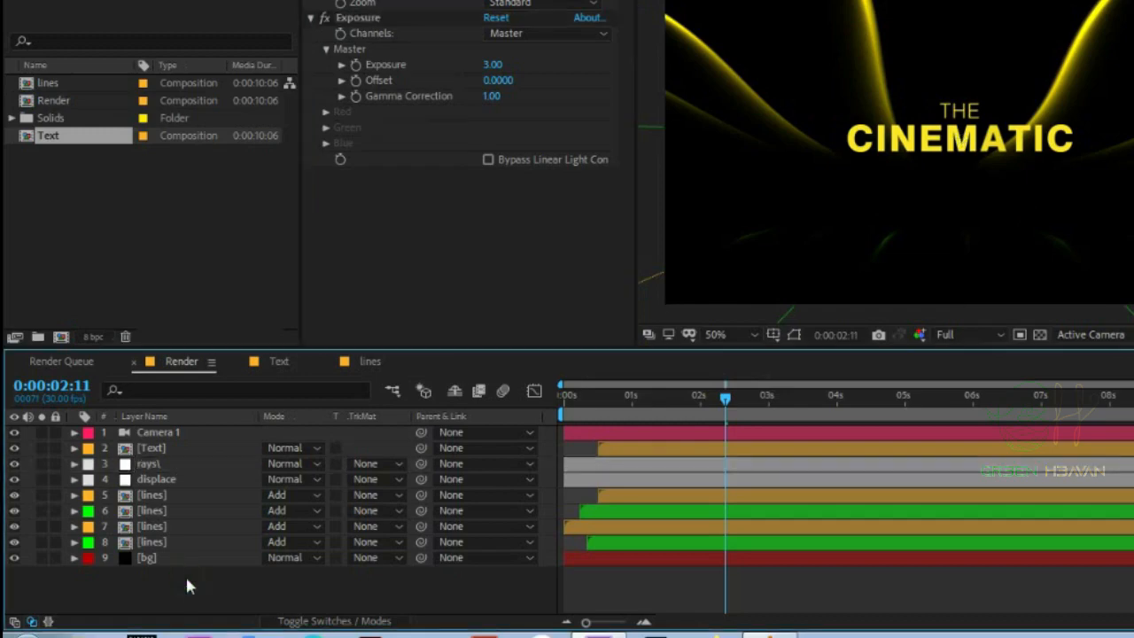
Create a new adjustment layer in the Render composition and name it glow
right_click(187, 580)
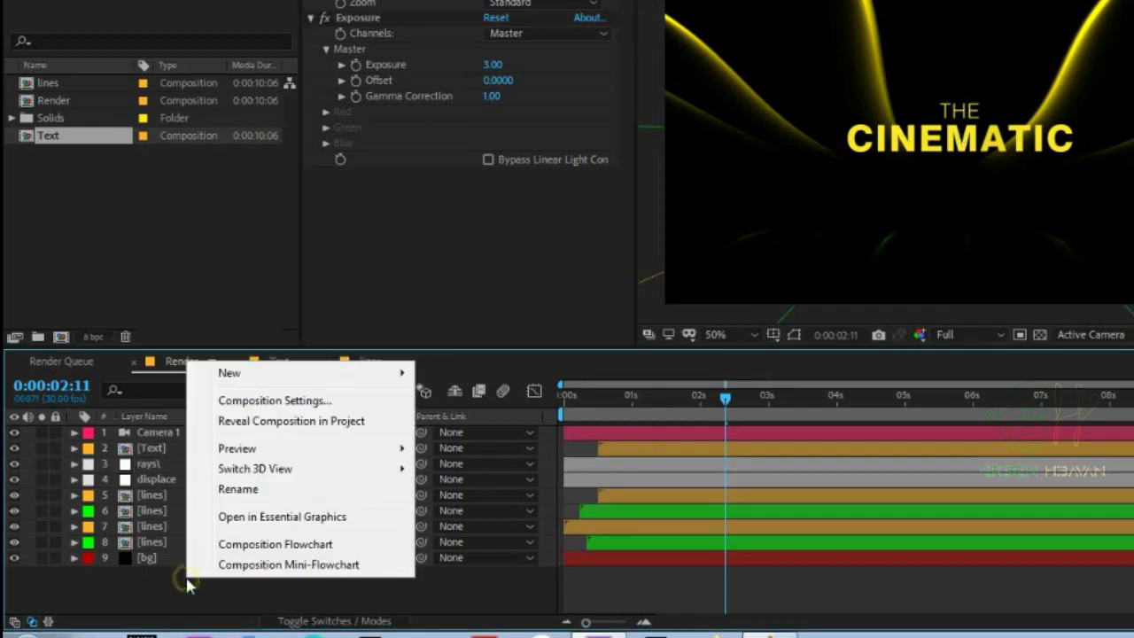
mouse_move(278, 376)
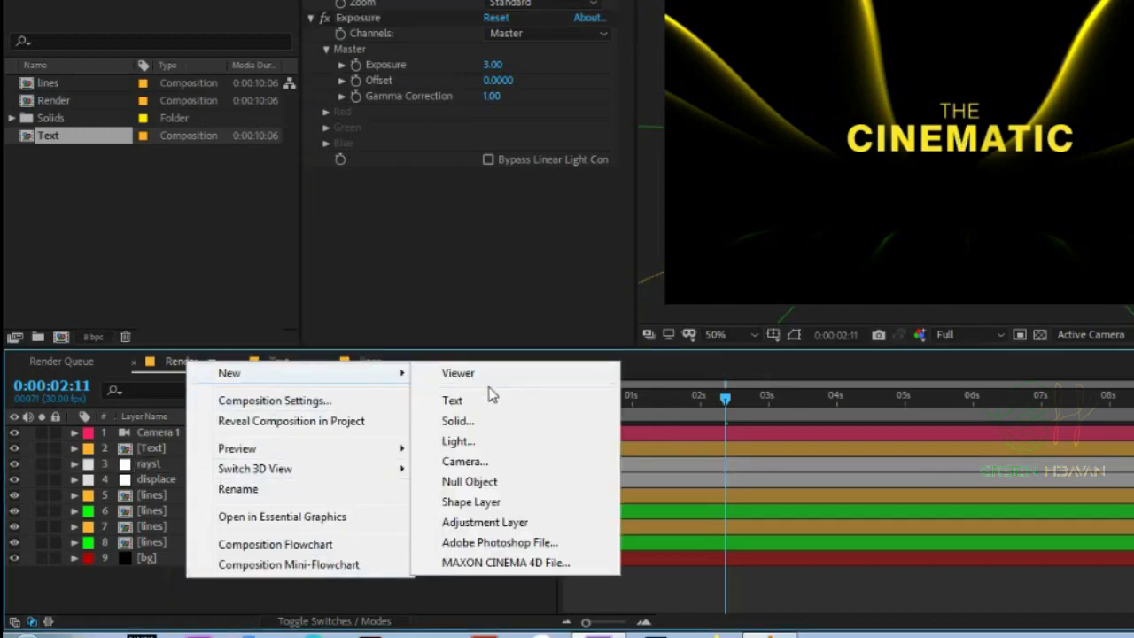
left_click(466, 525)
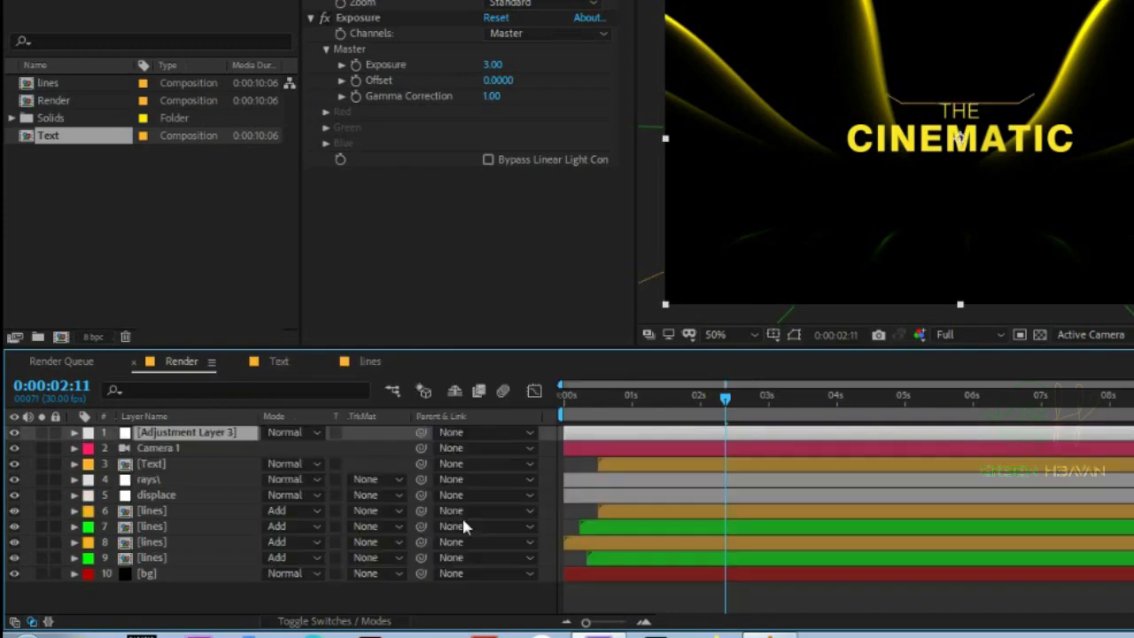
key("Return")
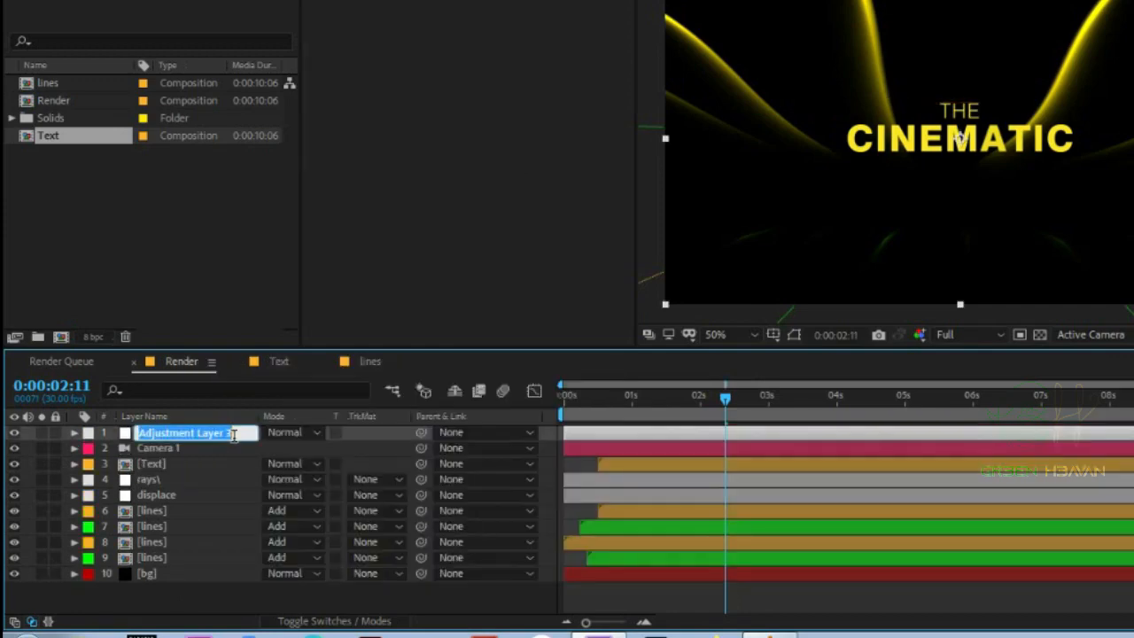
type("glow")
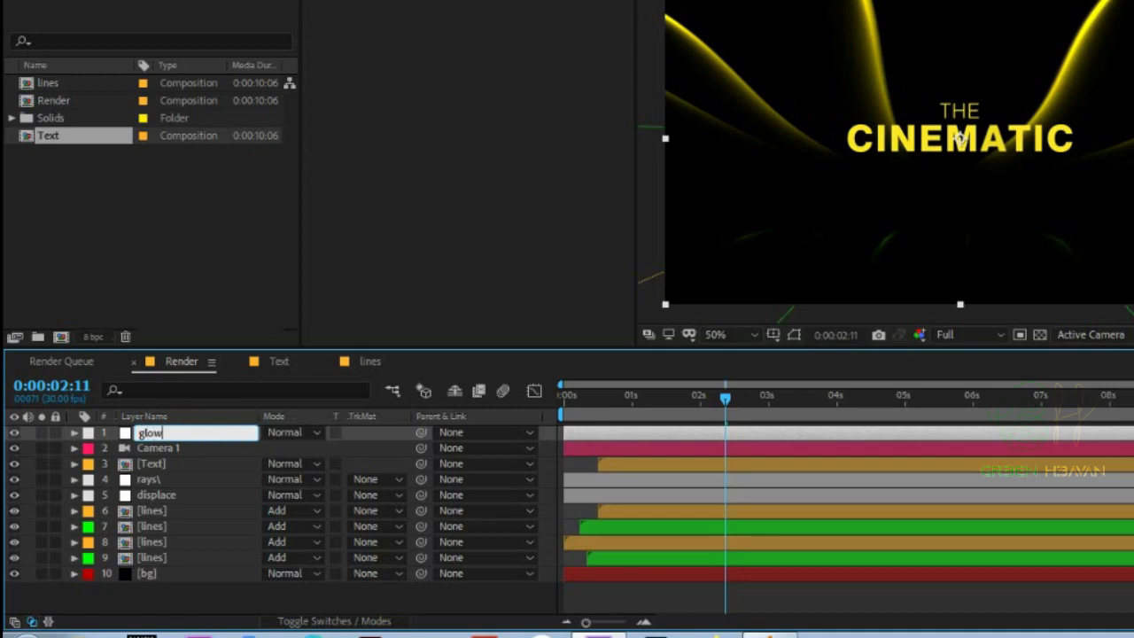
key("Return")
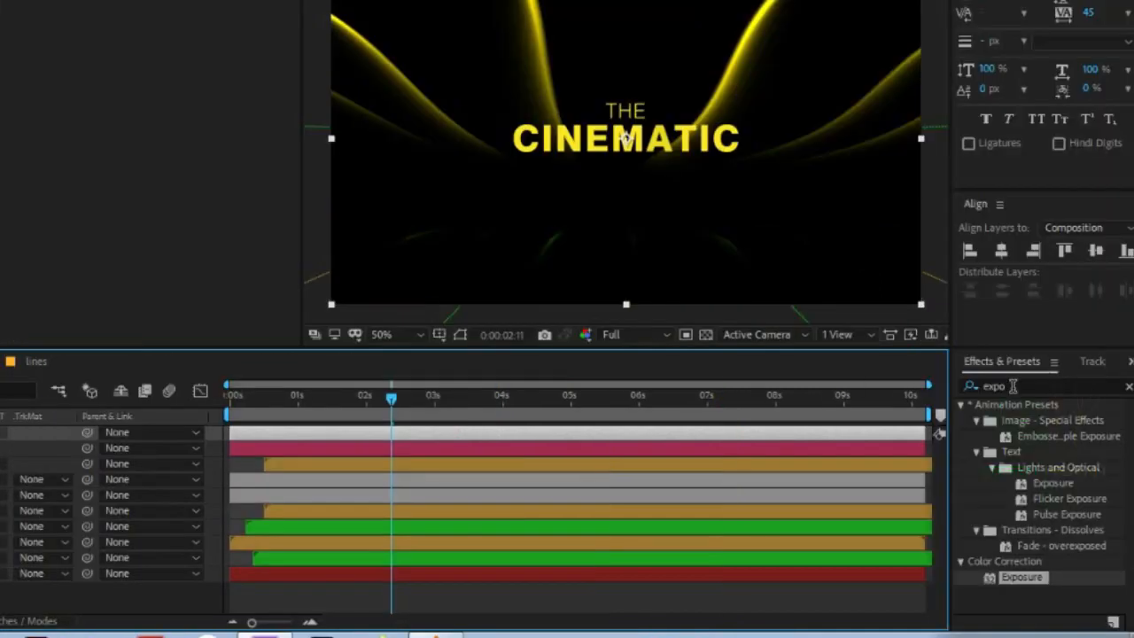
Find the Stylize Glow effect and apply it to the glow adjustment layer
double_click(1013, 386)
type("glow")
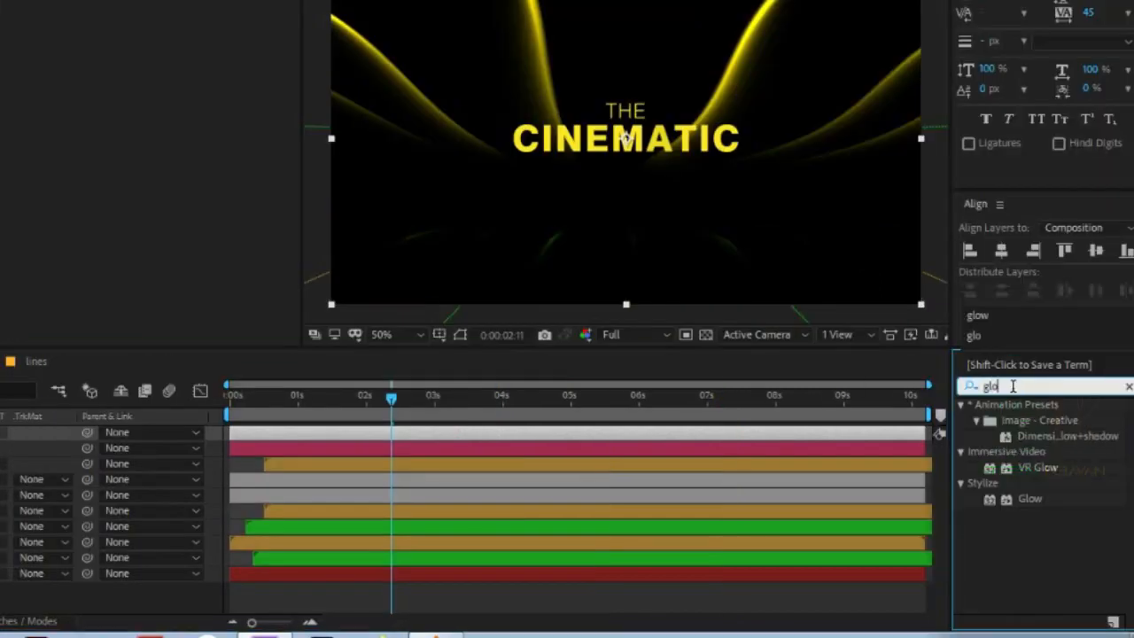
double_click(1034, 498)
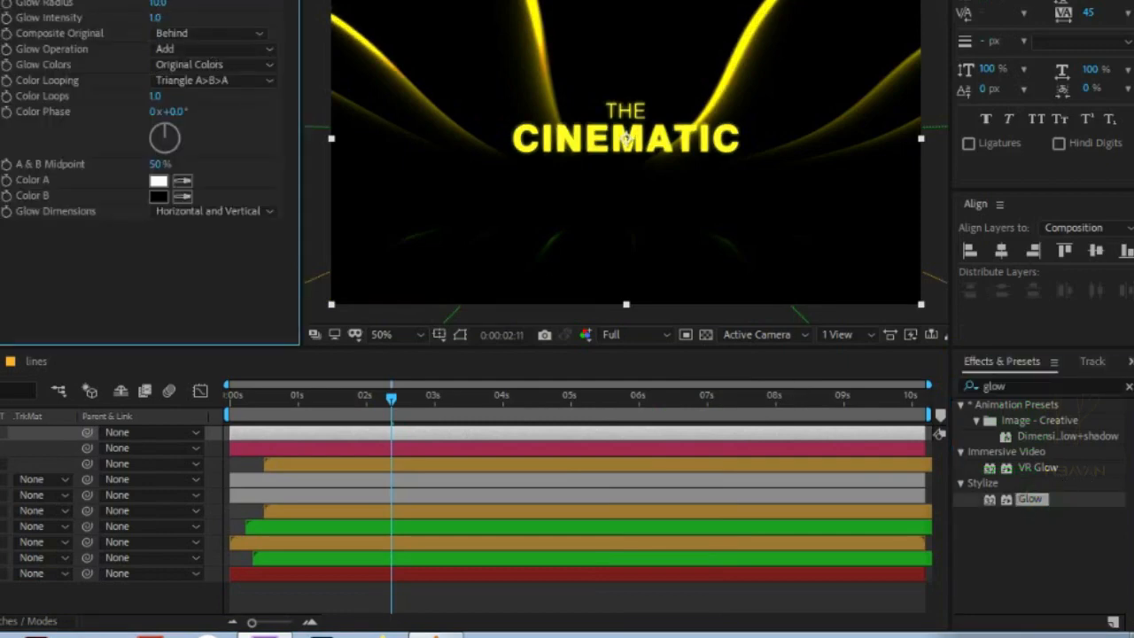
Set the Glow Threshold to 40% and the Glow Dimensions to Vertical
left_click(154, 0)
type("40")
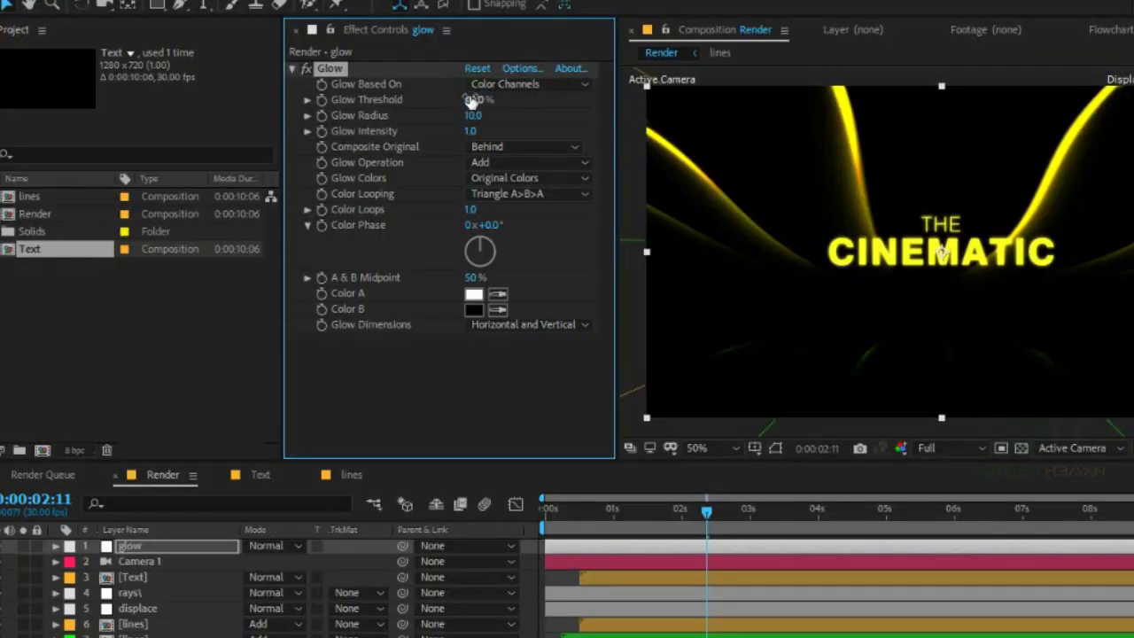
key("Return")
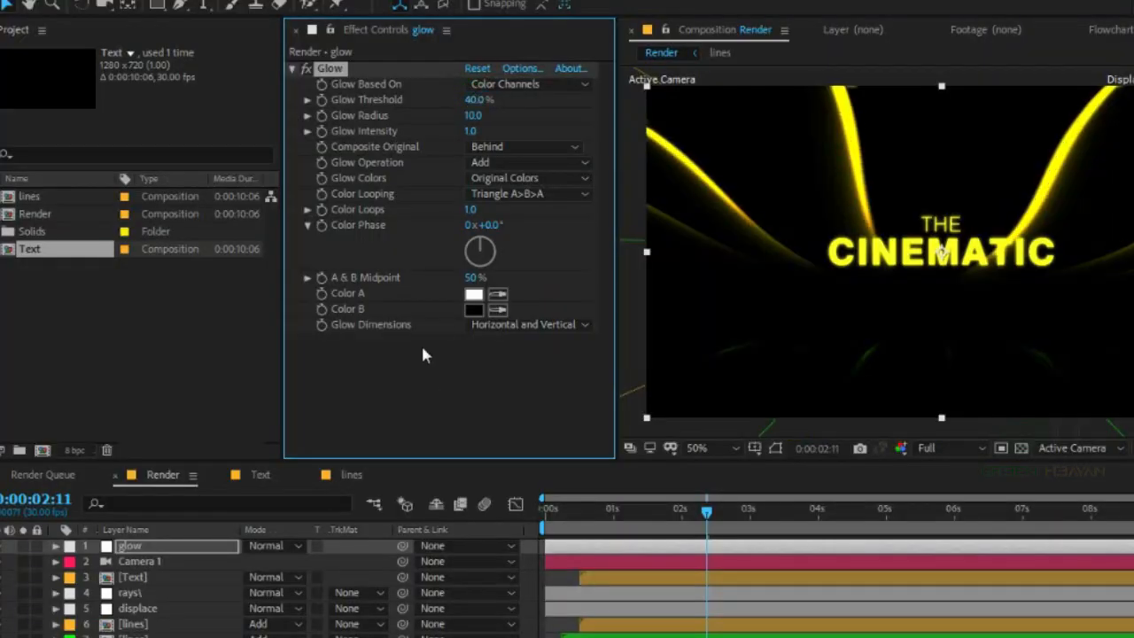
left_click(561, 325)
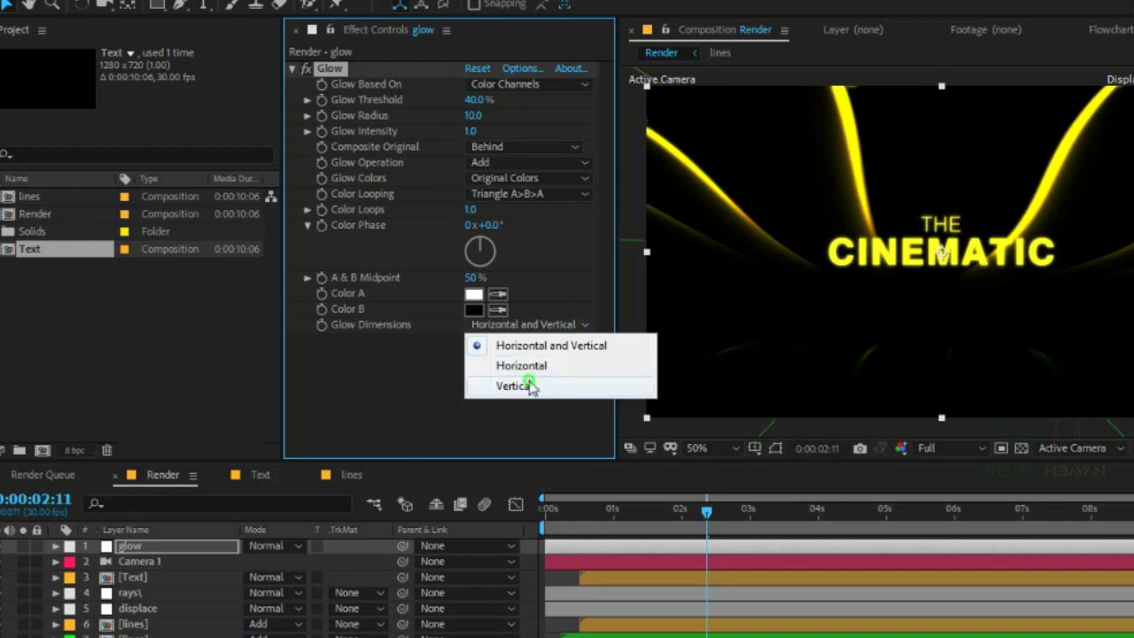
left_click(529, 386)
Set the Glow Radius to 300 and the Glow Intensity to 0.5 on the glow layer
left_click(474, 117)
type("300")
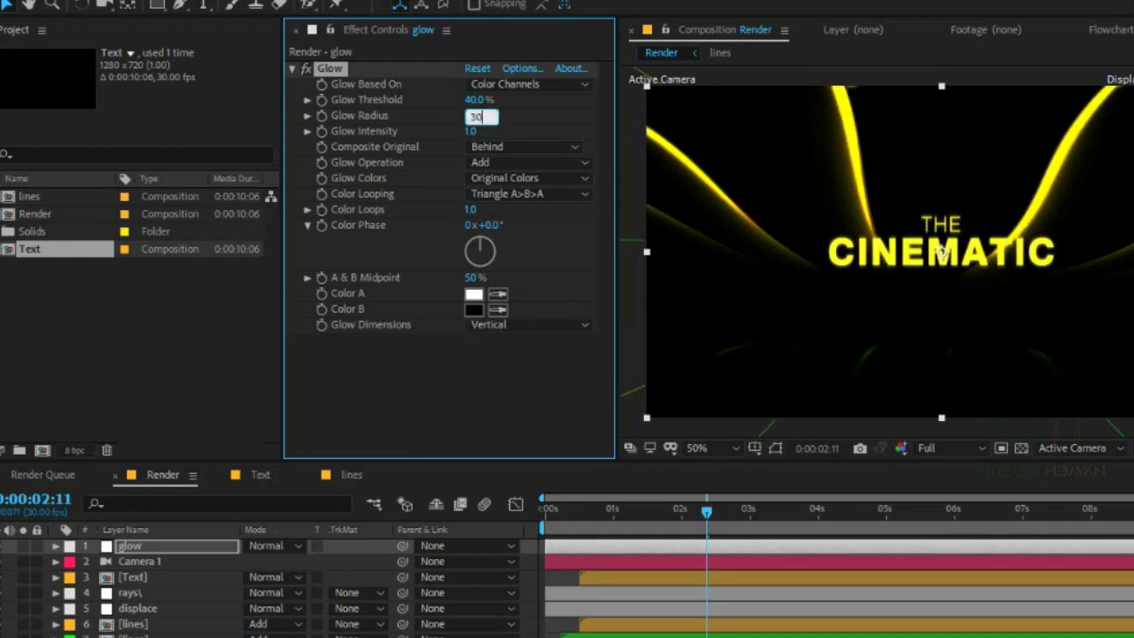
key("Return")
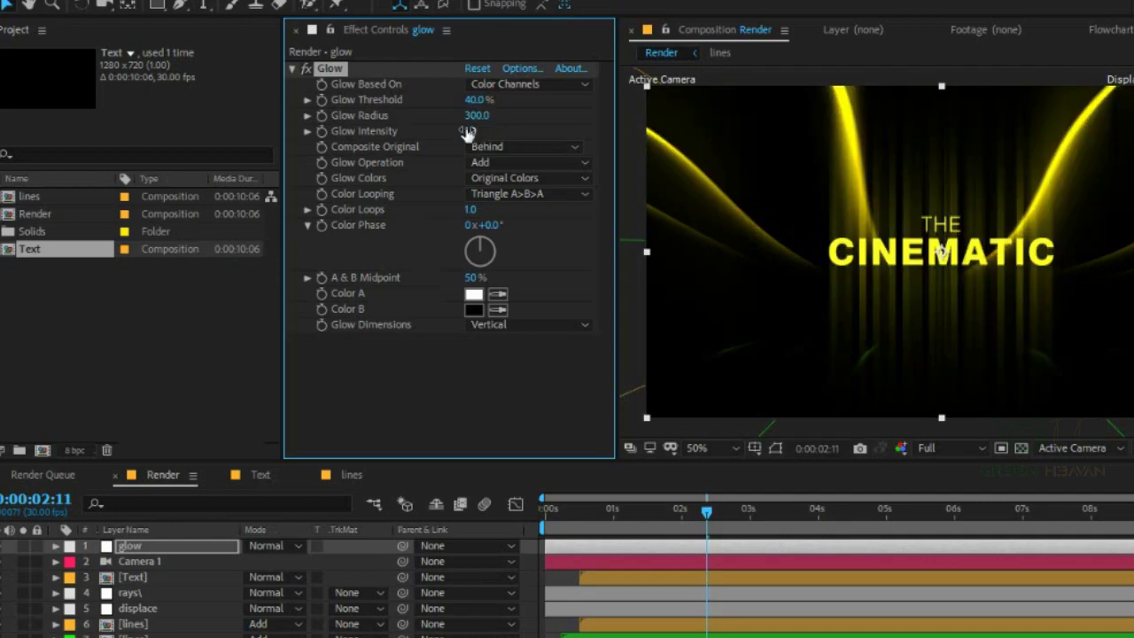
left_click(470, 131)
type("0.2")
key("Return")
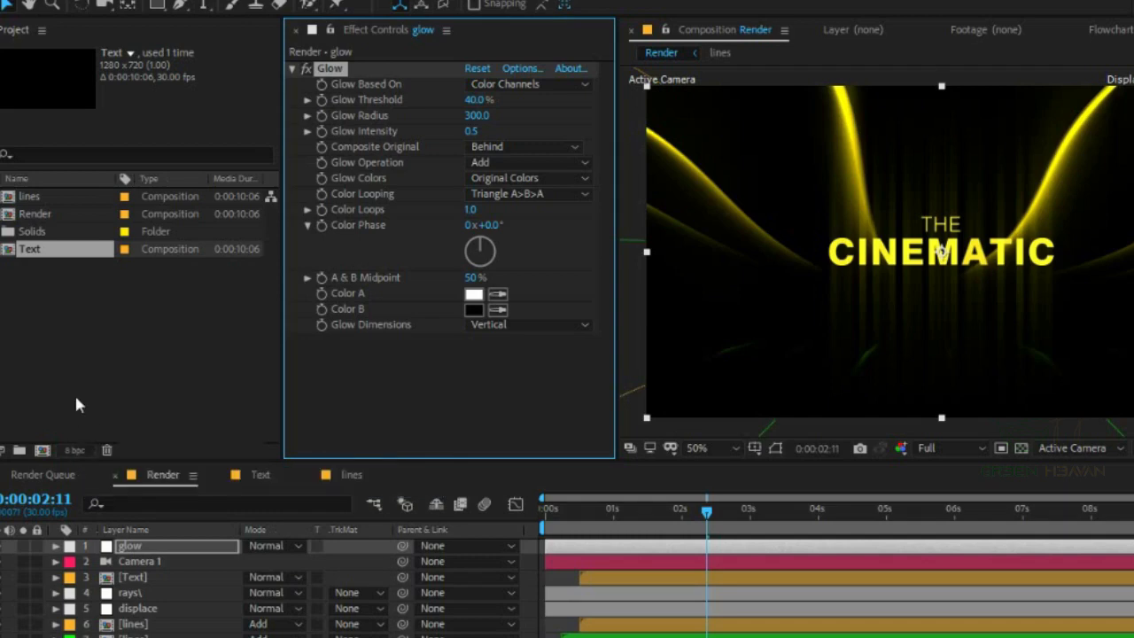
Switch the project's color depth to 32 bits per channel
left_click(74, 451, "alt")
left_click(74, 451, "alt")
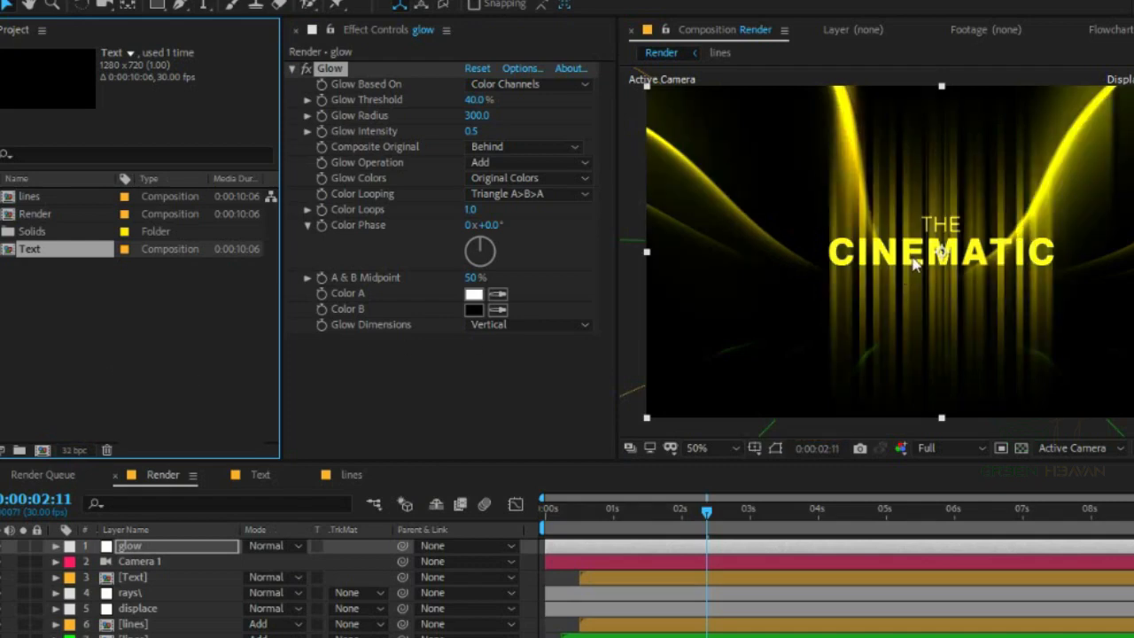
Set the Glow Intensity to 0.2 and the Glow Radius to 100 on the glow layer
left_click(476, 131)
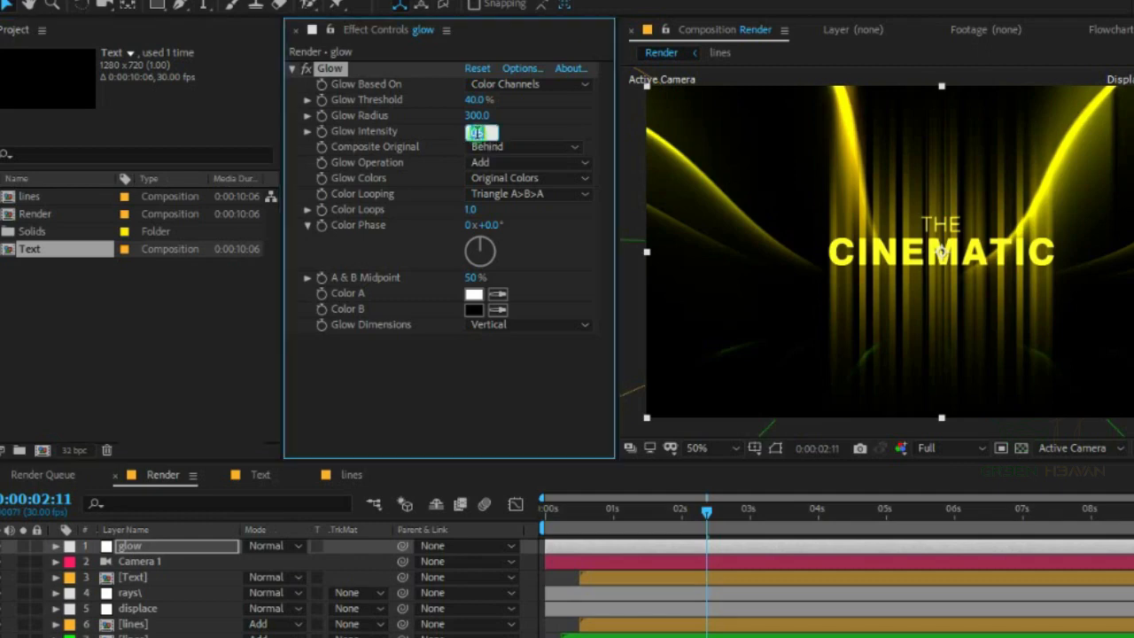
type("0.7")
key("Return")
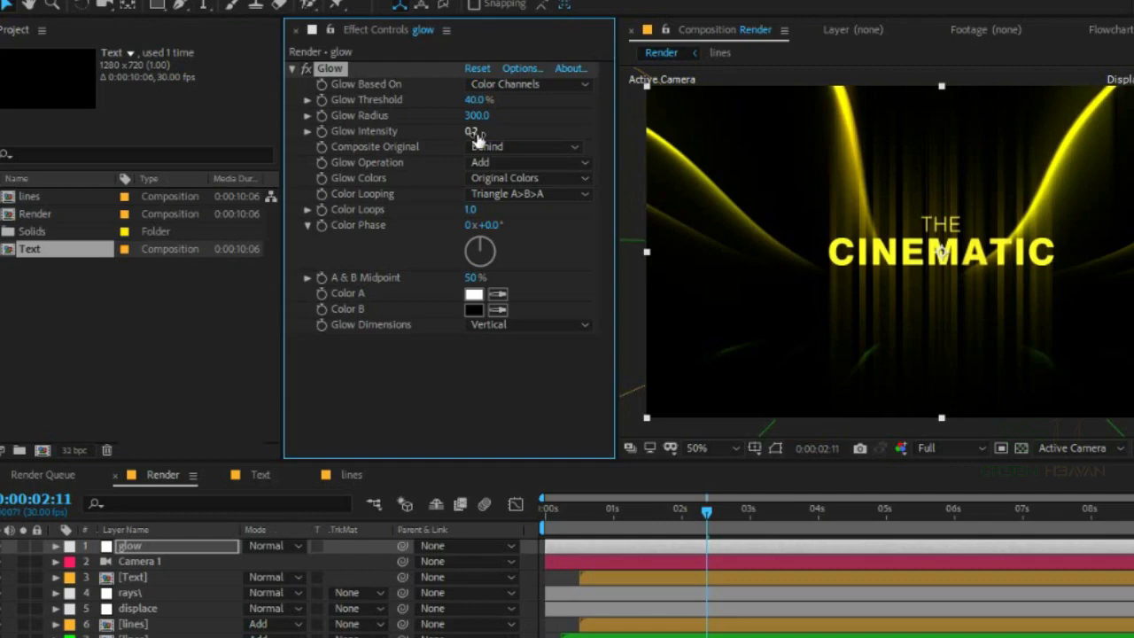
left_click(477, 131)
type("0.2")
key("Return")
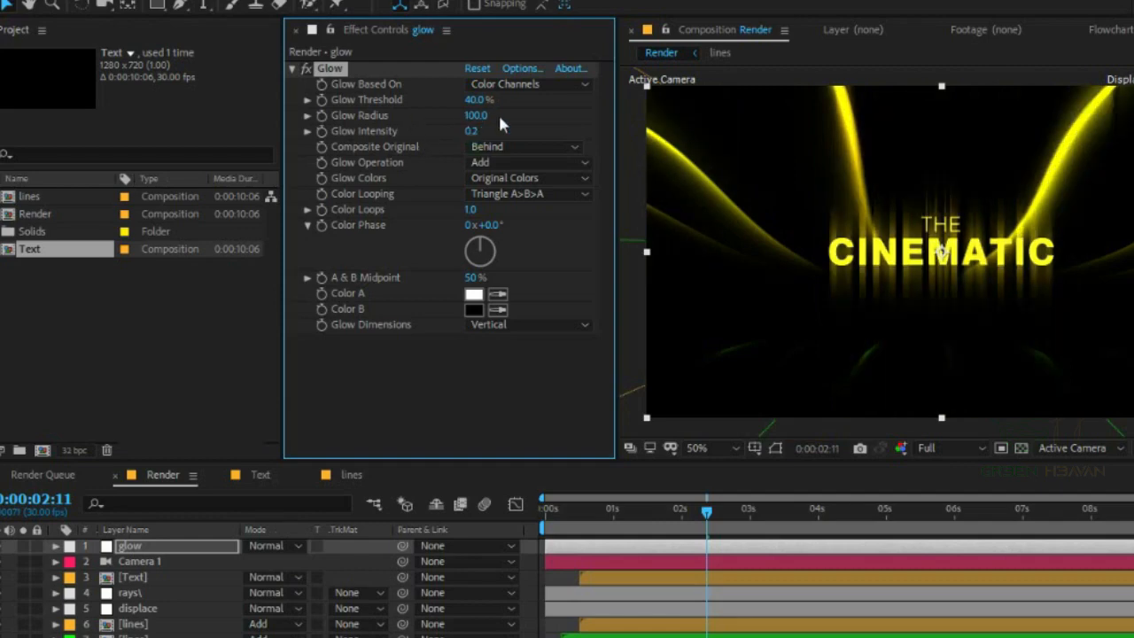
Preview the opening of the Render animation and move the current time to 0:00:00:13
key("space")
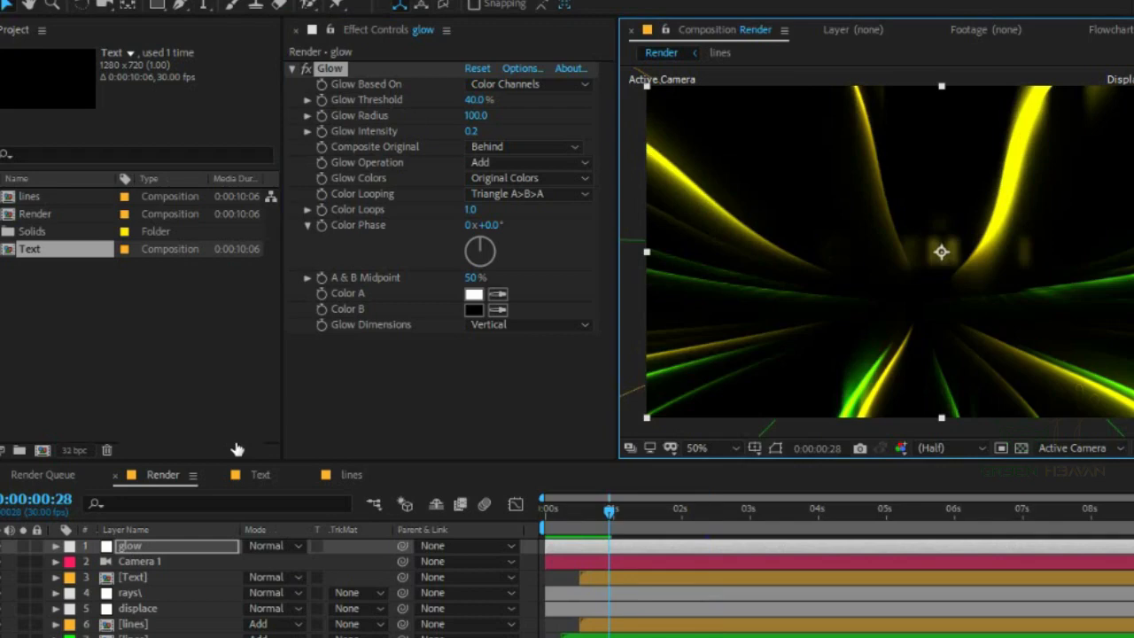
left_click(576, 512)
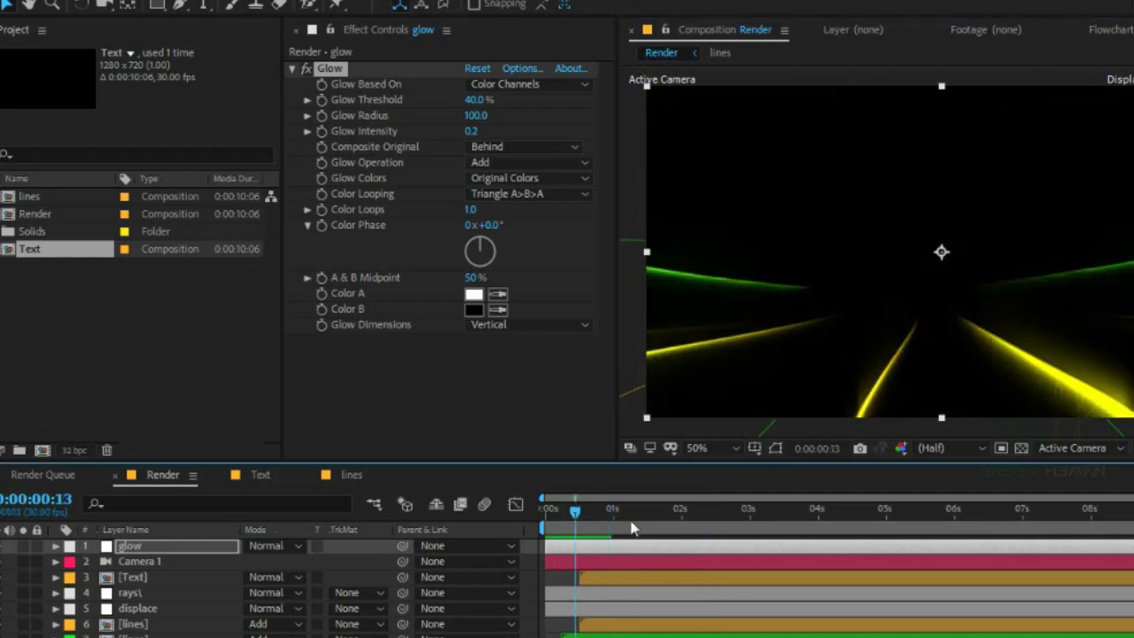